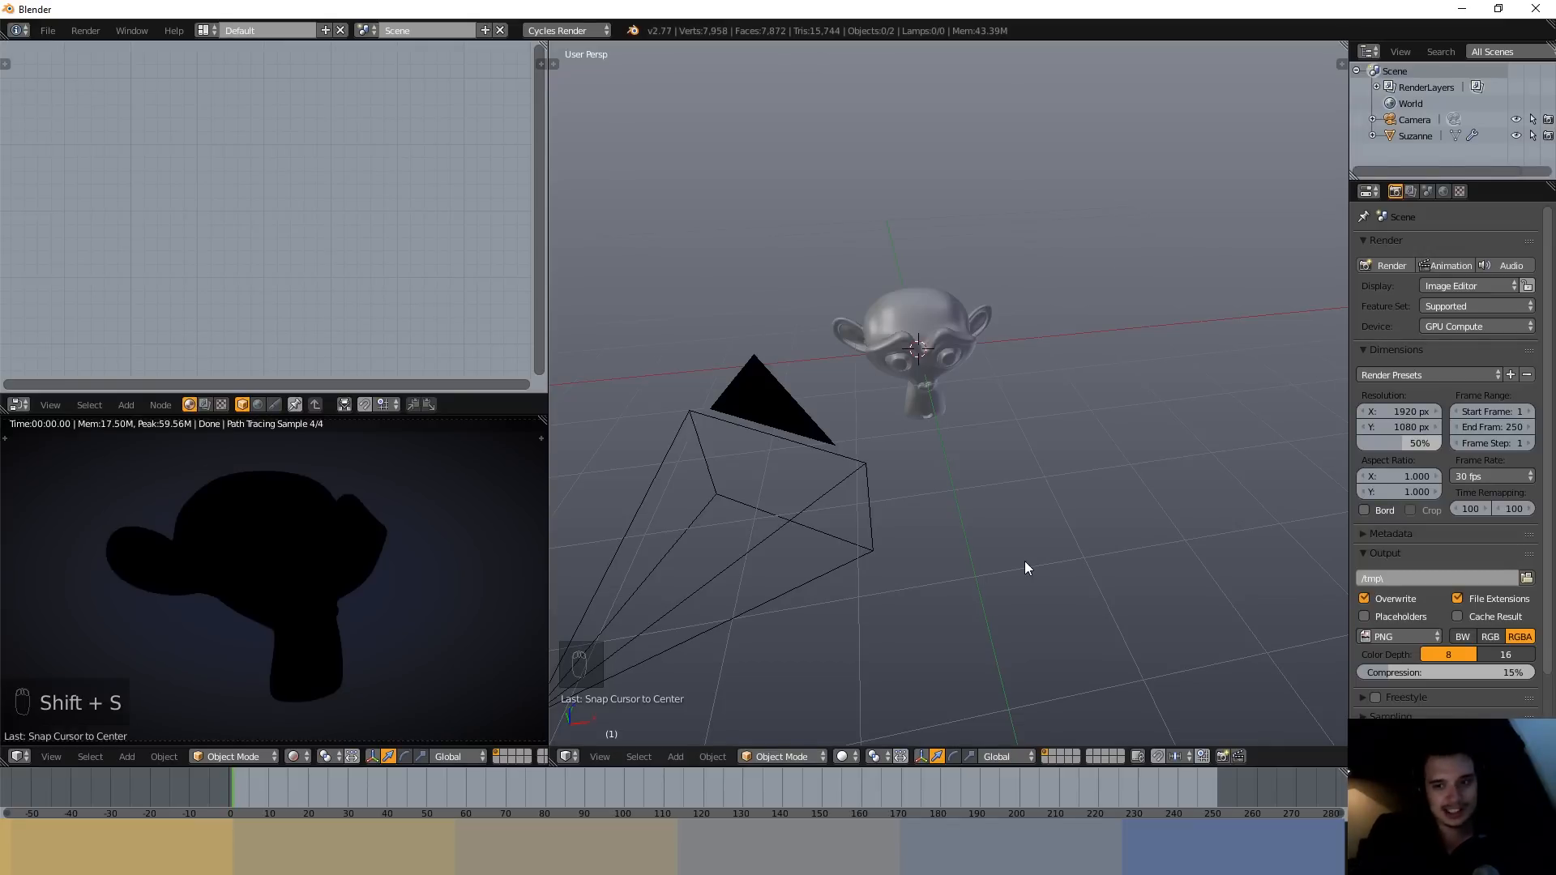
scroll(981, 333, "up", 2)
middle_click_drag(981, 334, 954, 317)
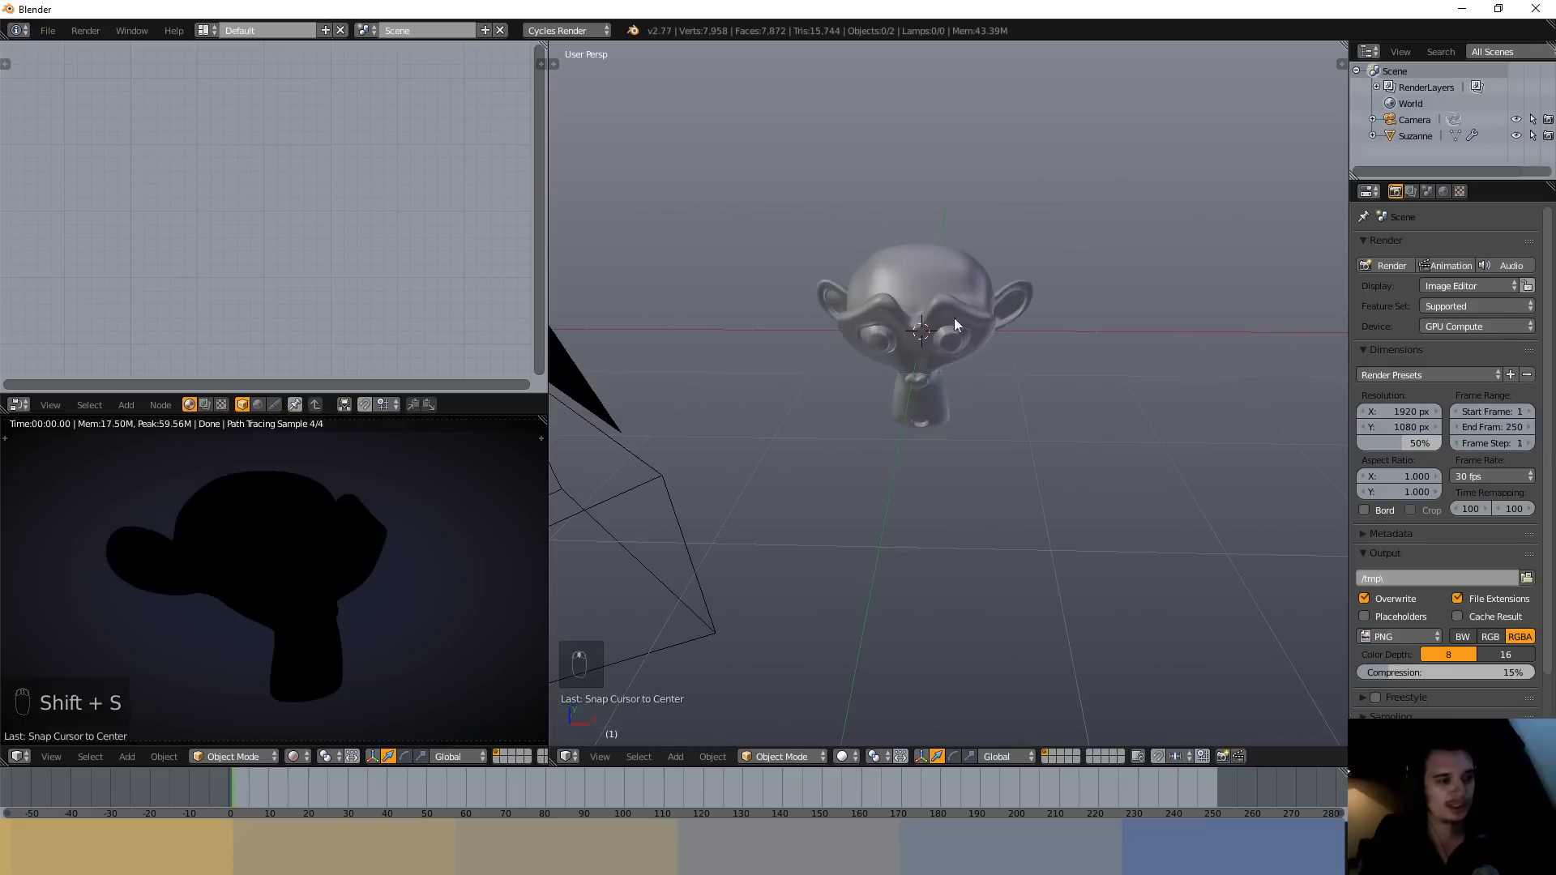
middle_click_drag(985, 456, 896, 403)
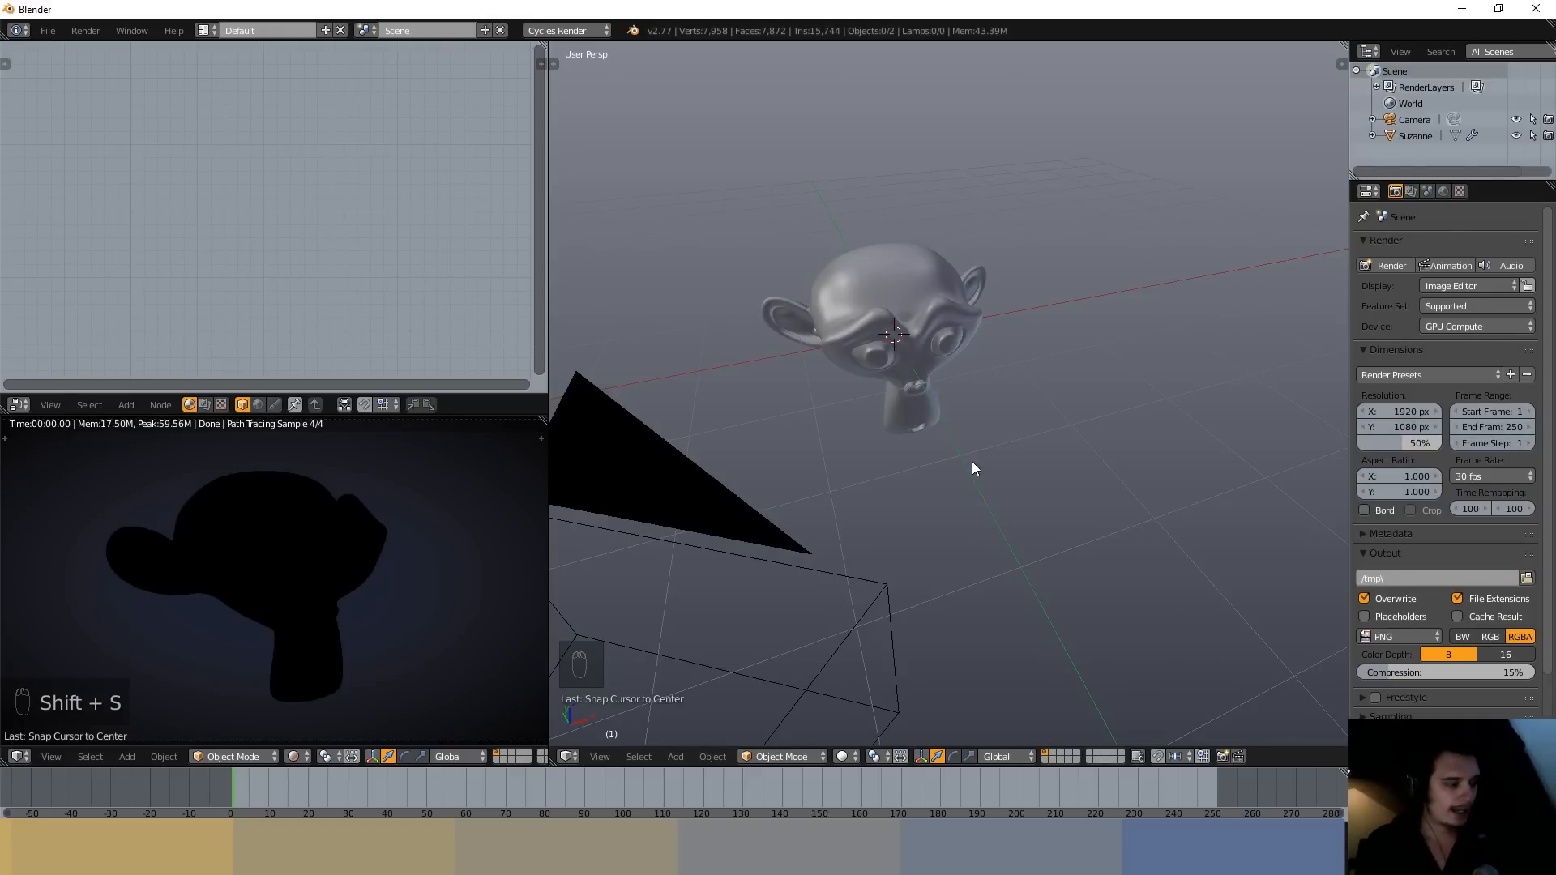
scroll(974, 468, "down", 2)
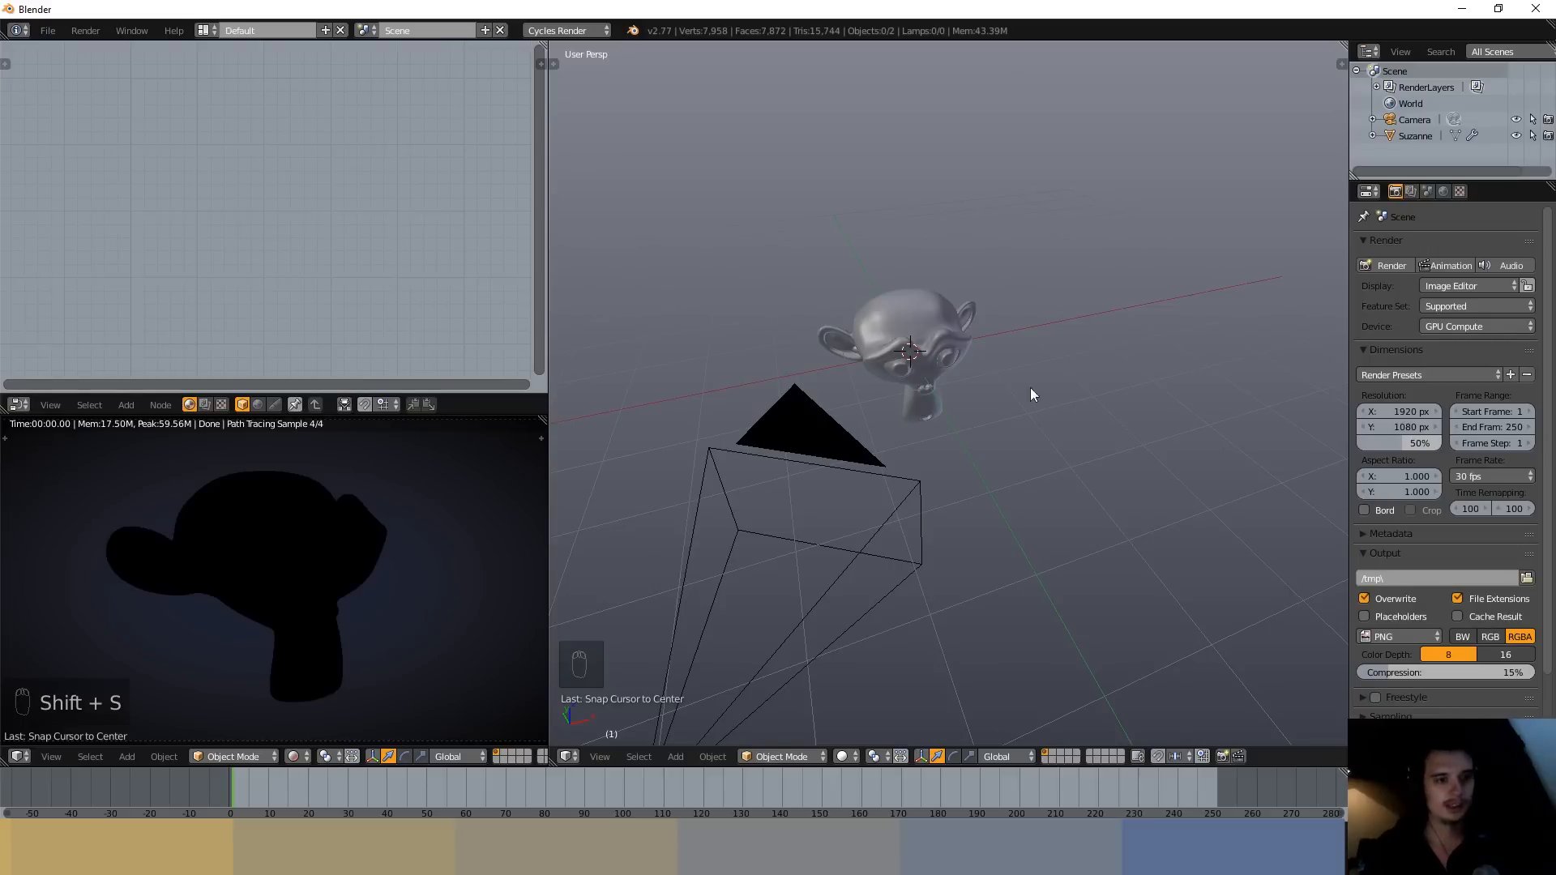
- Place the 3D cursor beside the monkey head and add a point lamp there
key("shift+a")
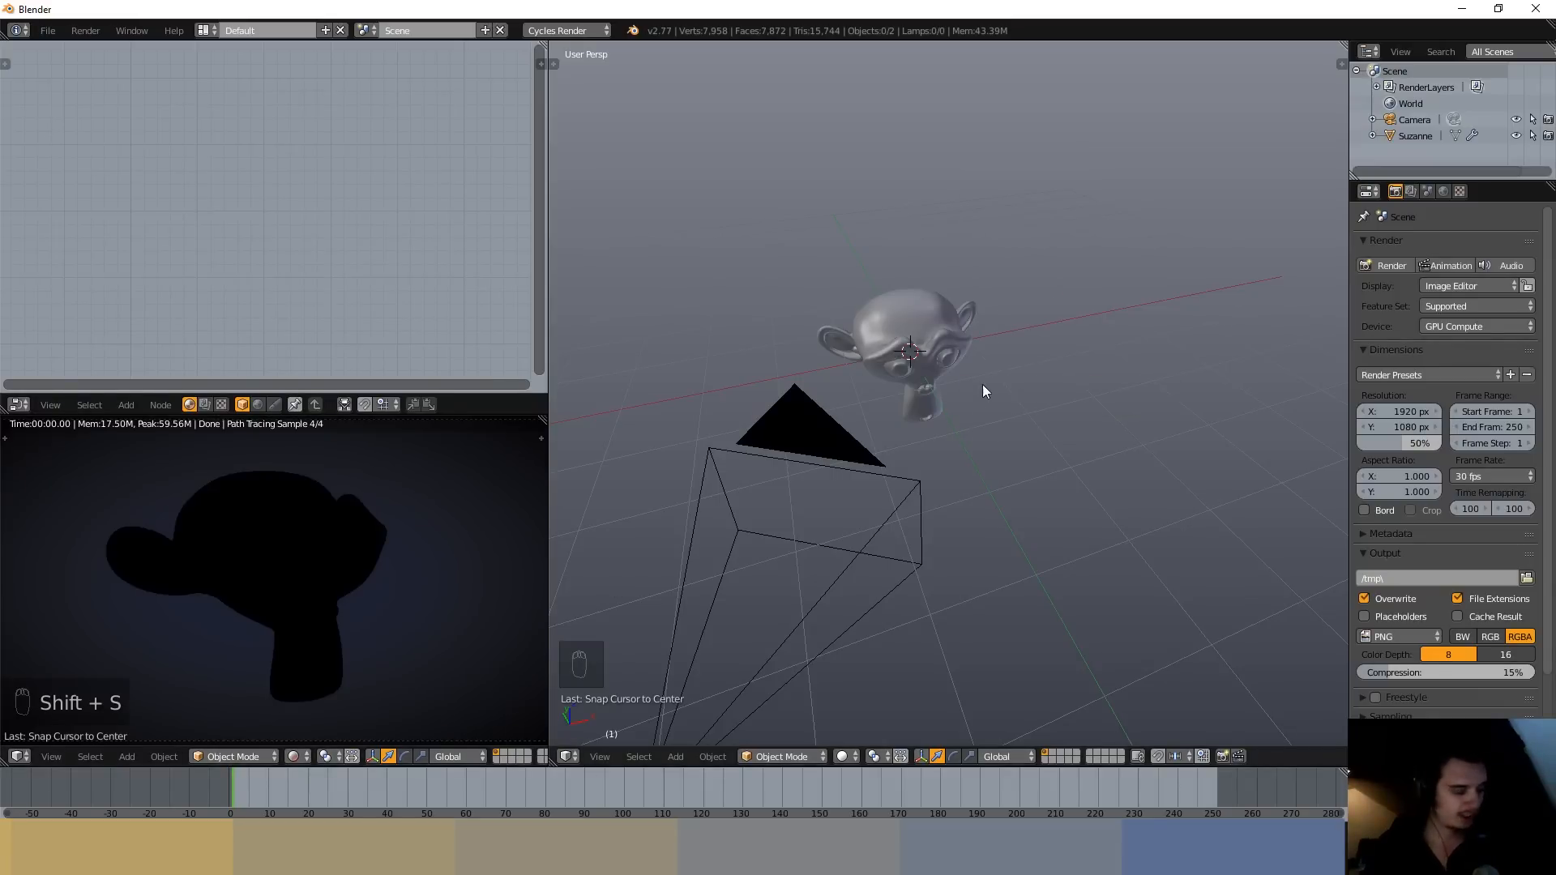
key("shift+a")
mouse_move(1056, 367)
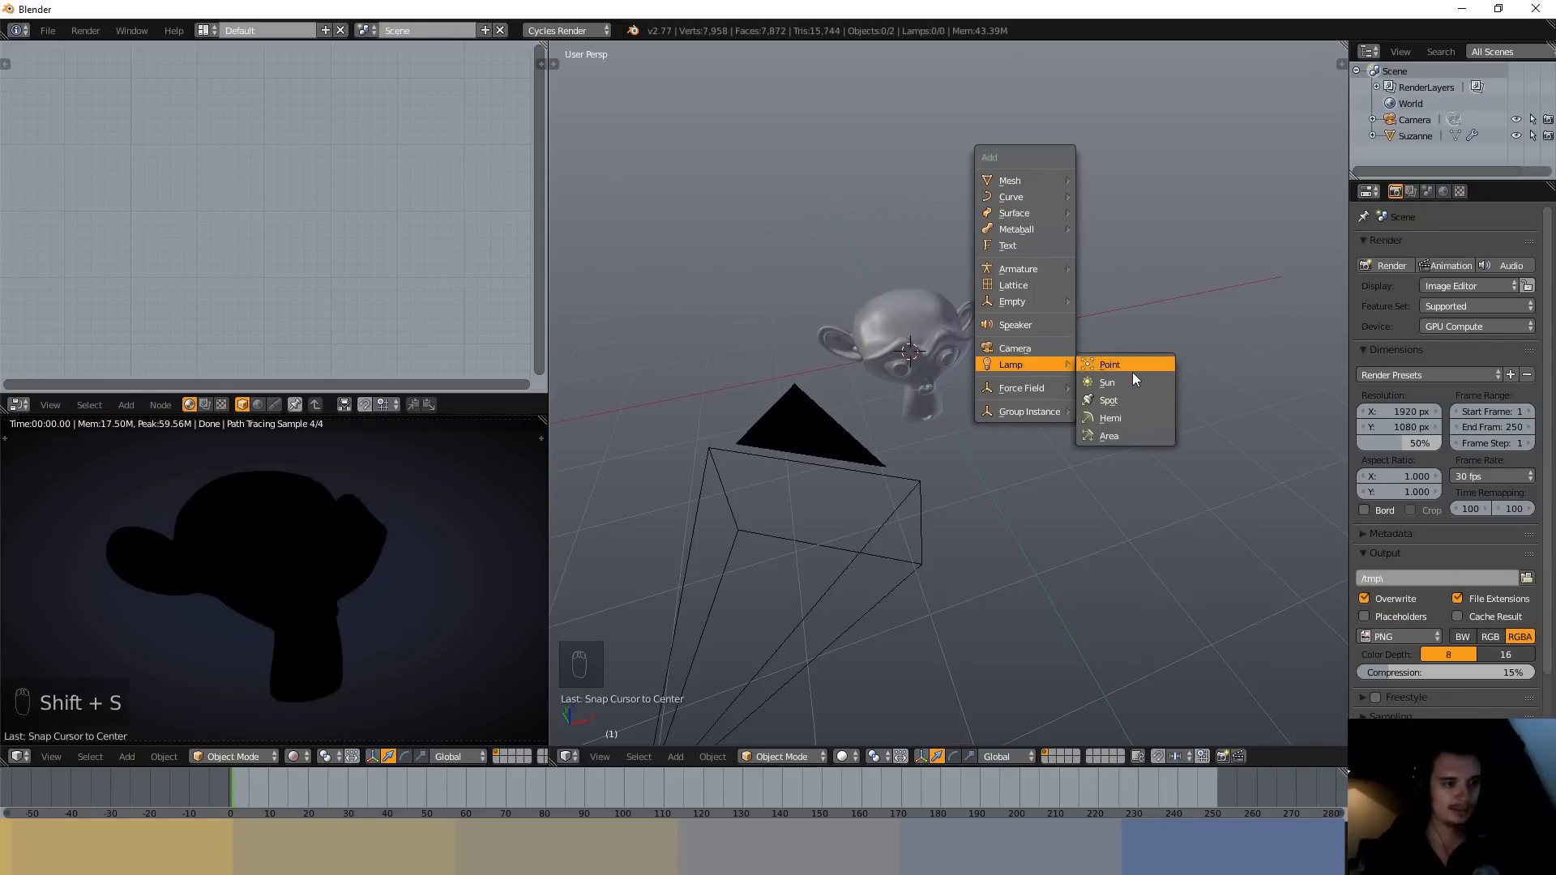
left_click(1117, 420)
key("shift+a")
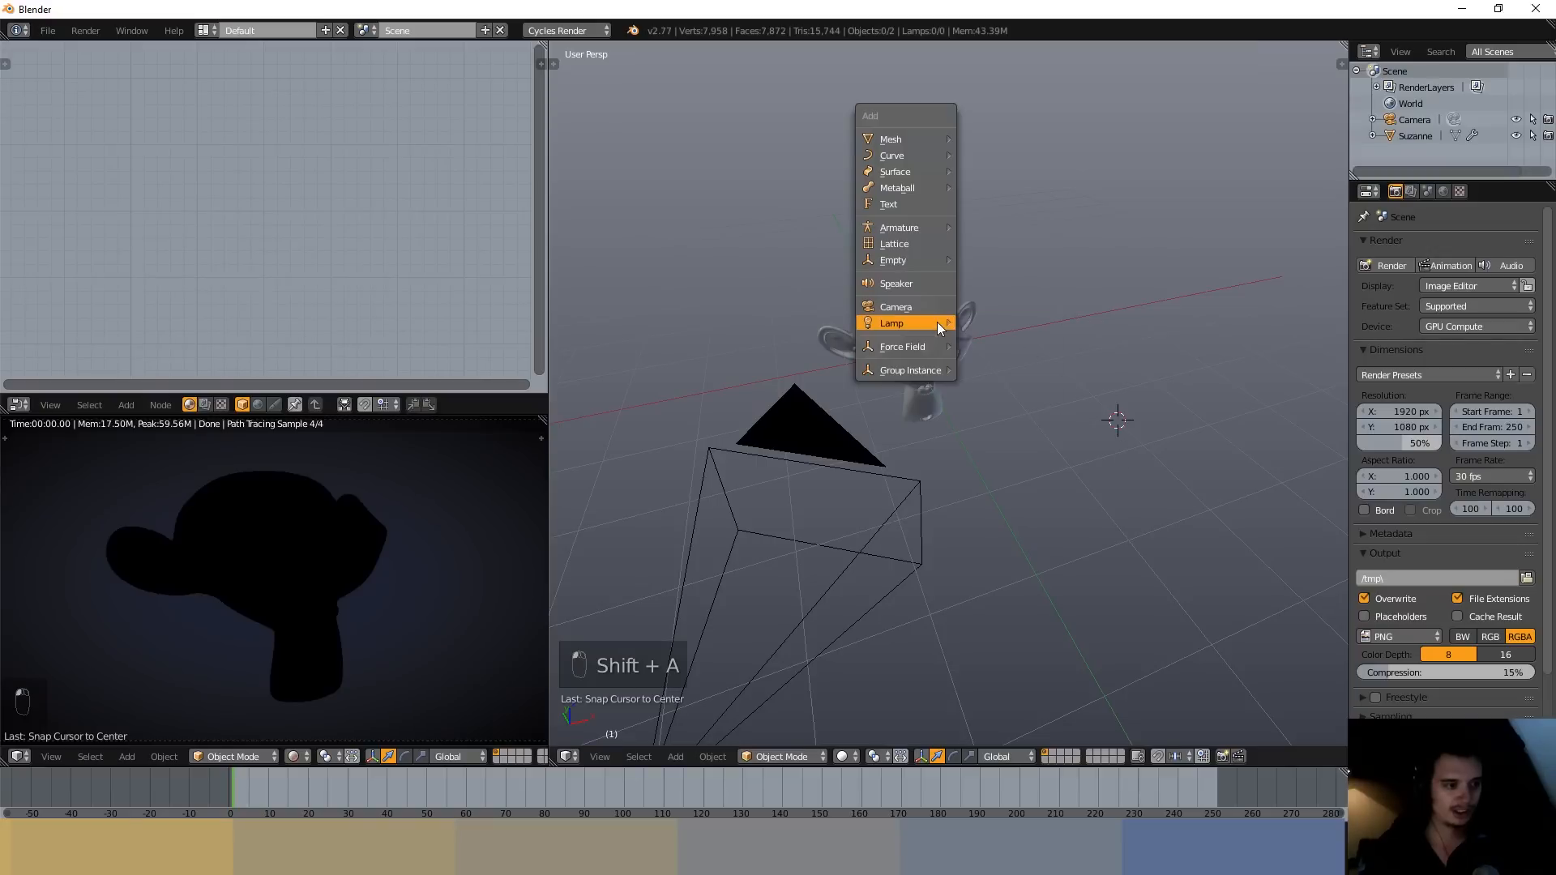
mouse_move(937, 322)
left_click(1000, 322)
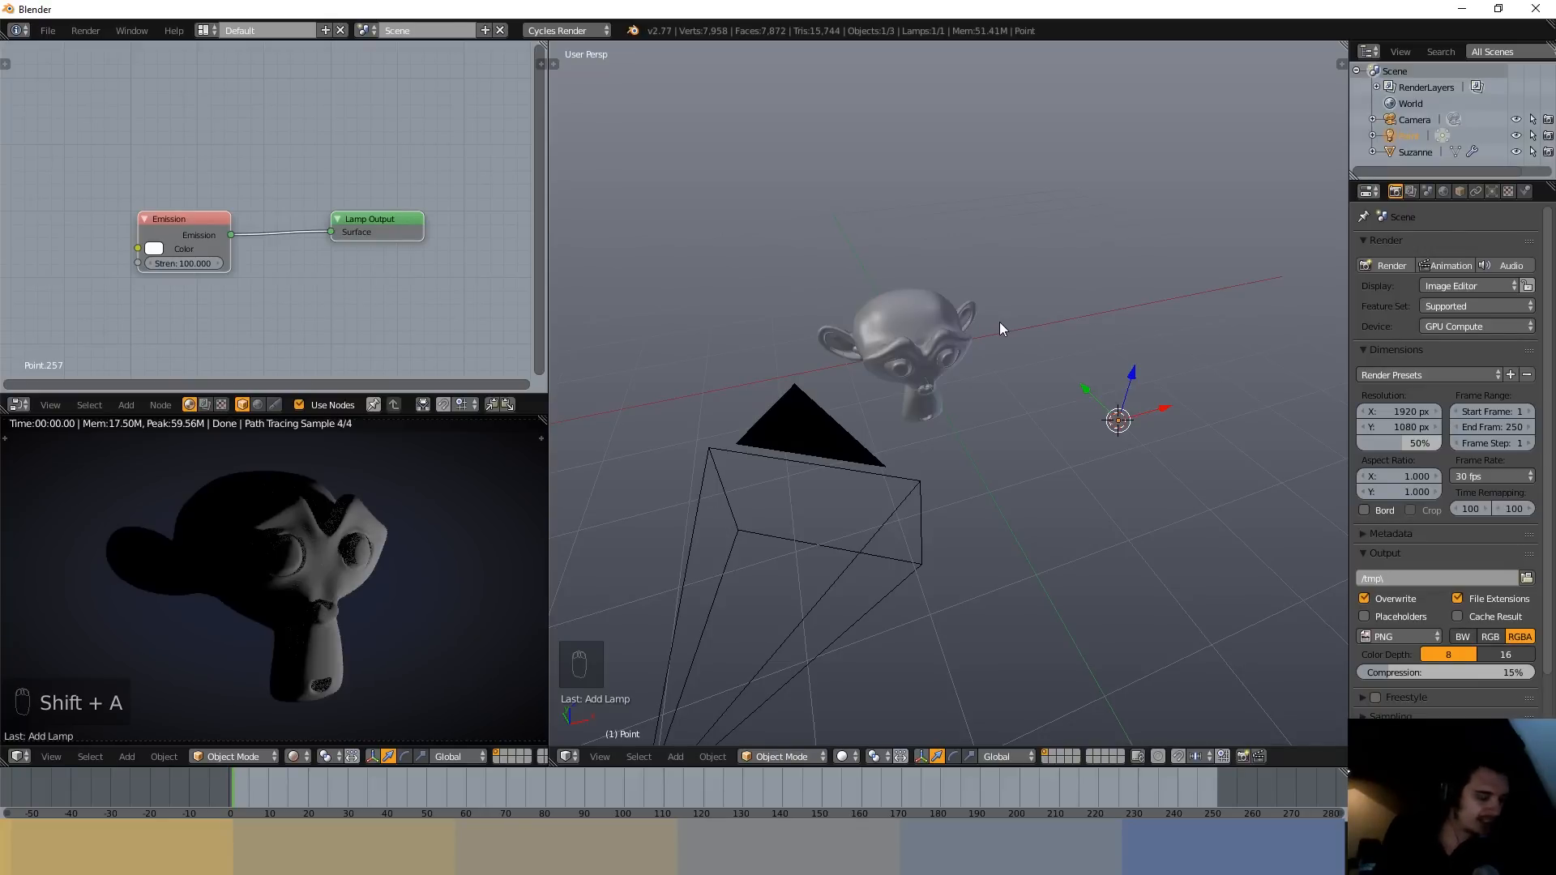
- Move the point lamp in front of the monkey head, raised and off to the side away from the camera
key("g")
left_click(1078, 310)
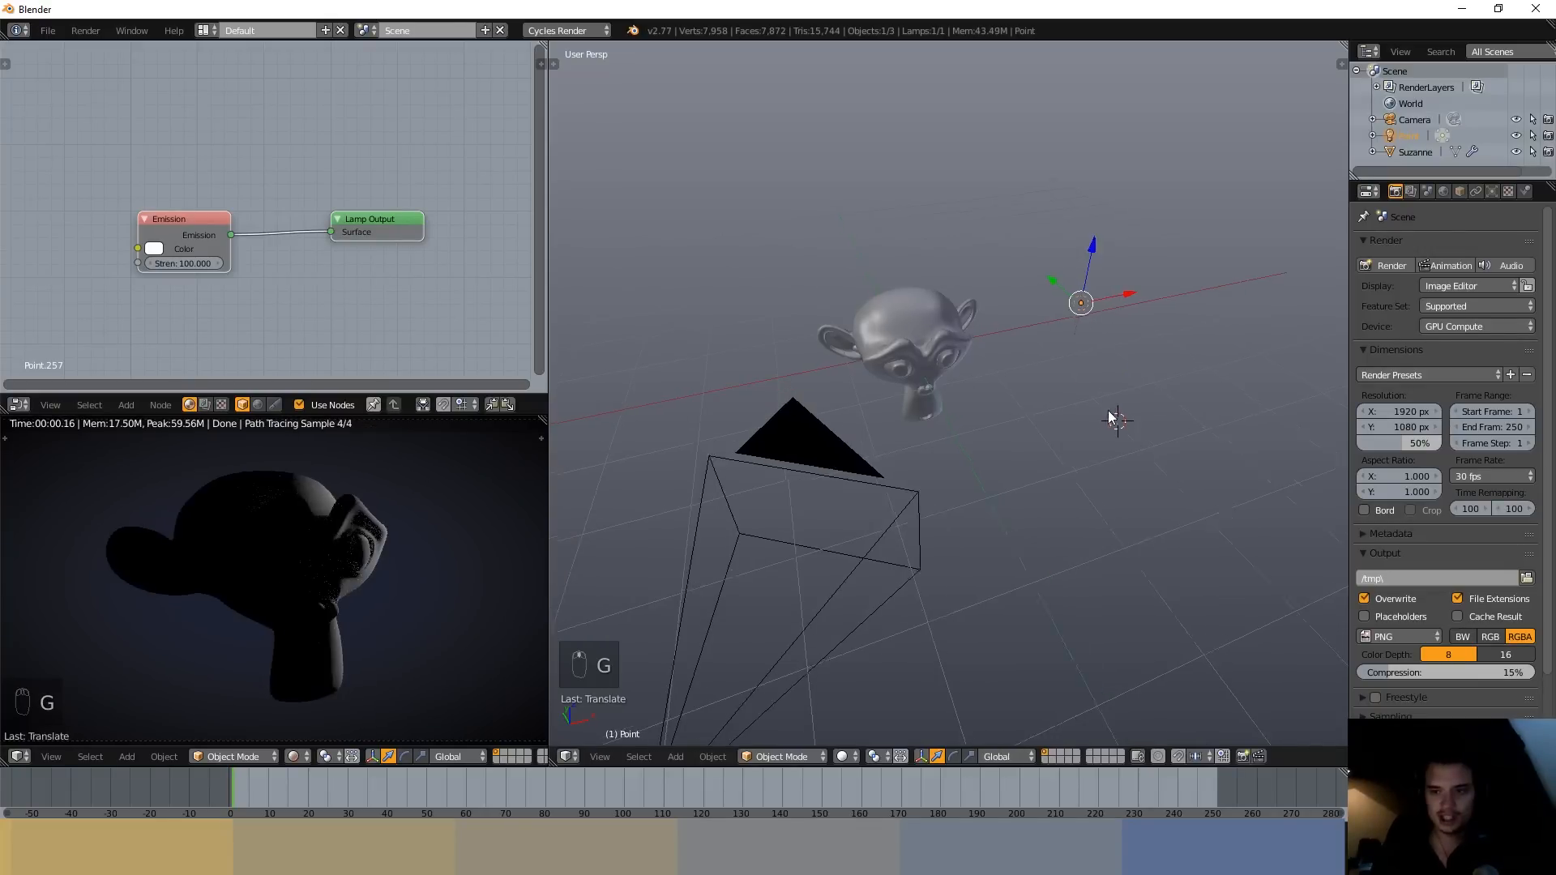
middle_click_drag(1078, 309, 1052, 469)
key("g")
left_click(981, 614)
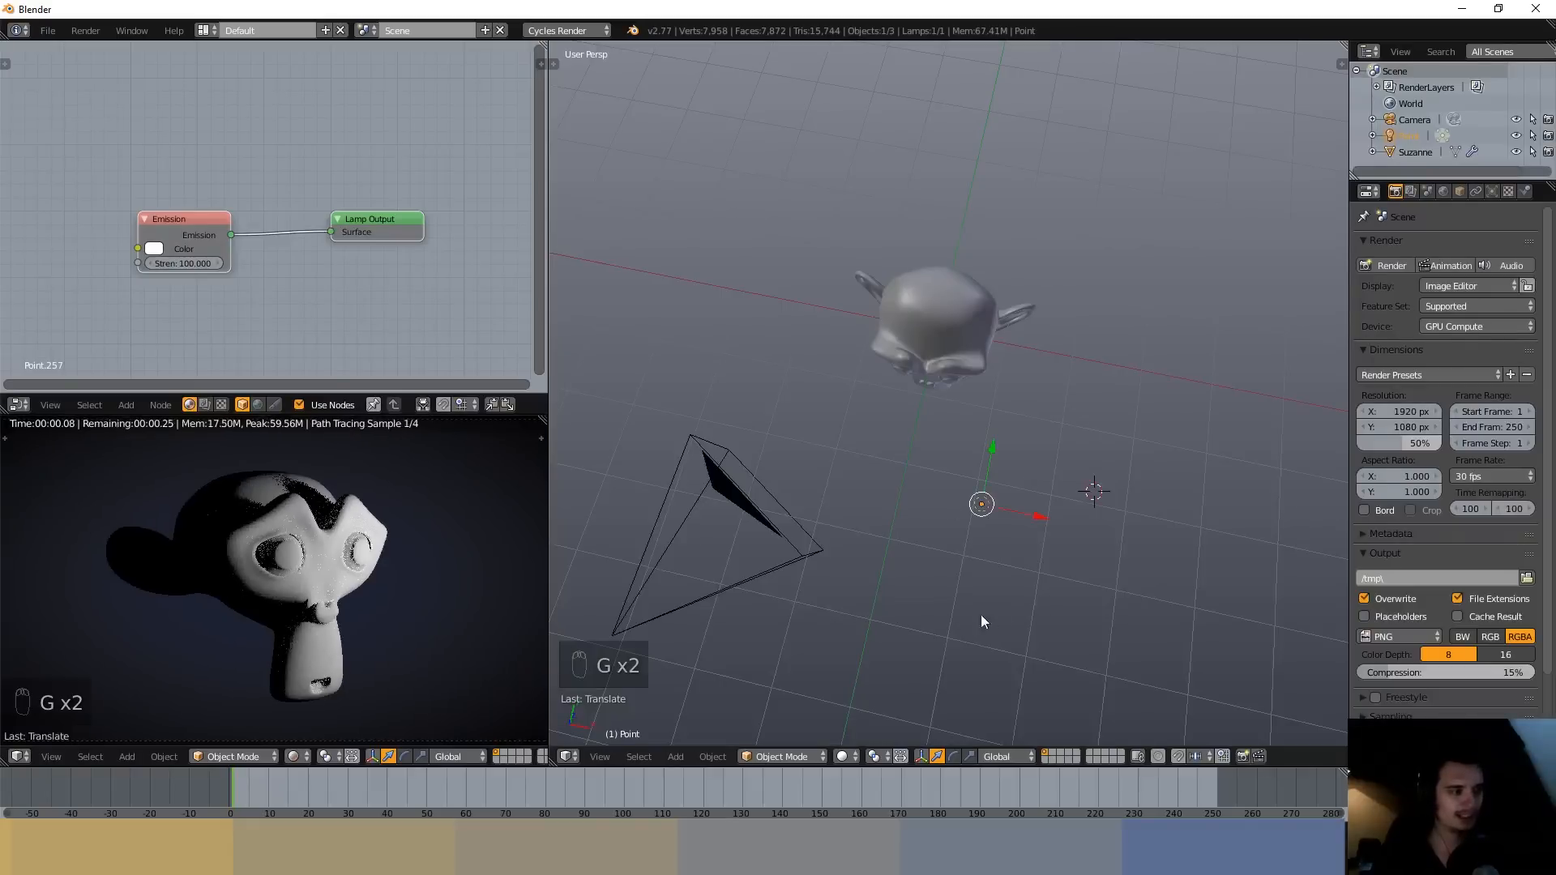
middle_click_drag(980, 614, 1098, 504)
key("g")
left_click(1182, 413)
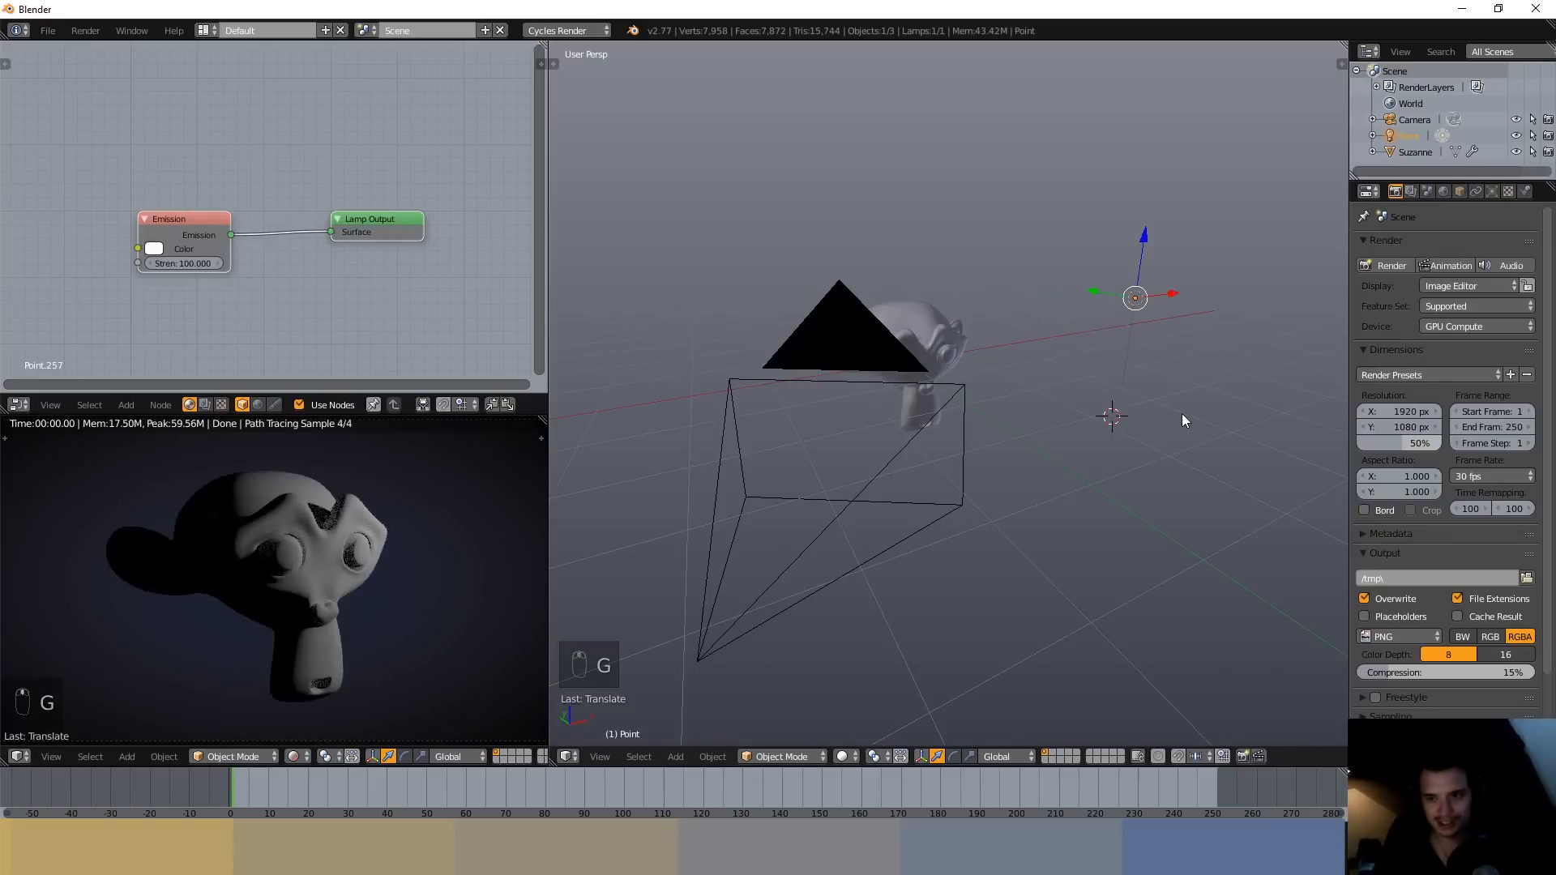
middle_click_drag(1181, 414, 1148, 429)
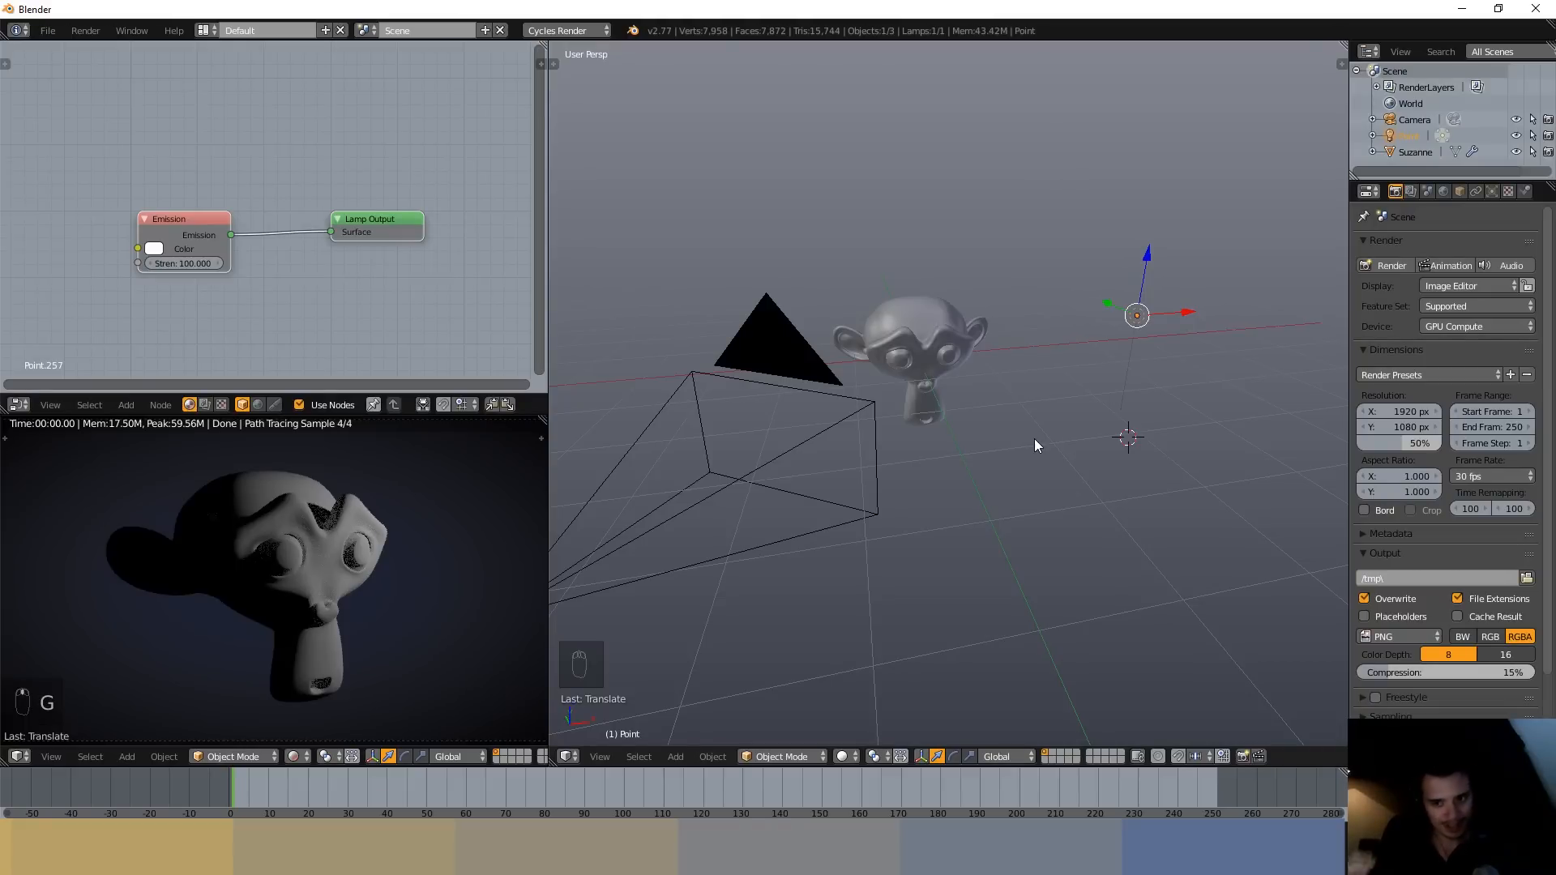
- Move the point lamp around the monkey head and leave it higher up on the side away from the camera
middle_click_drag(931, 401, 997, 493)
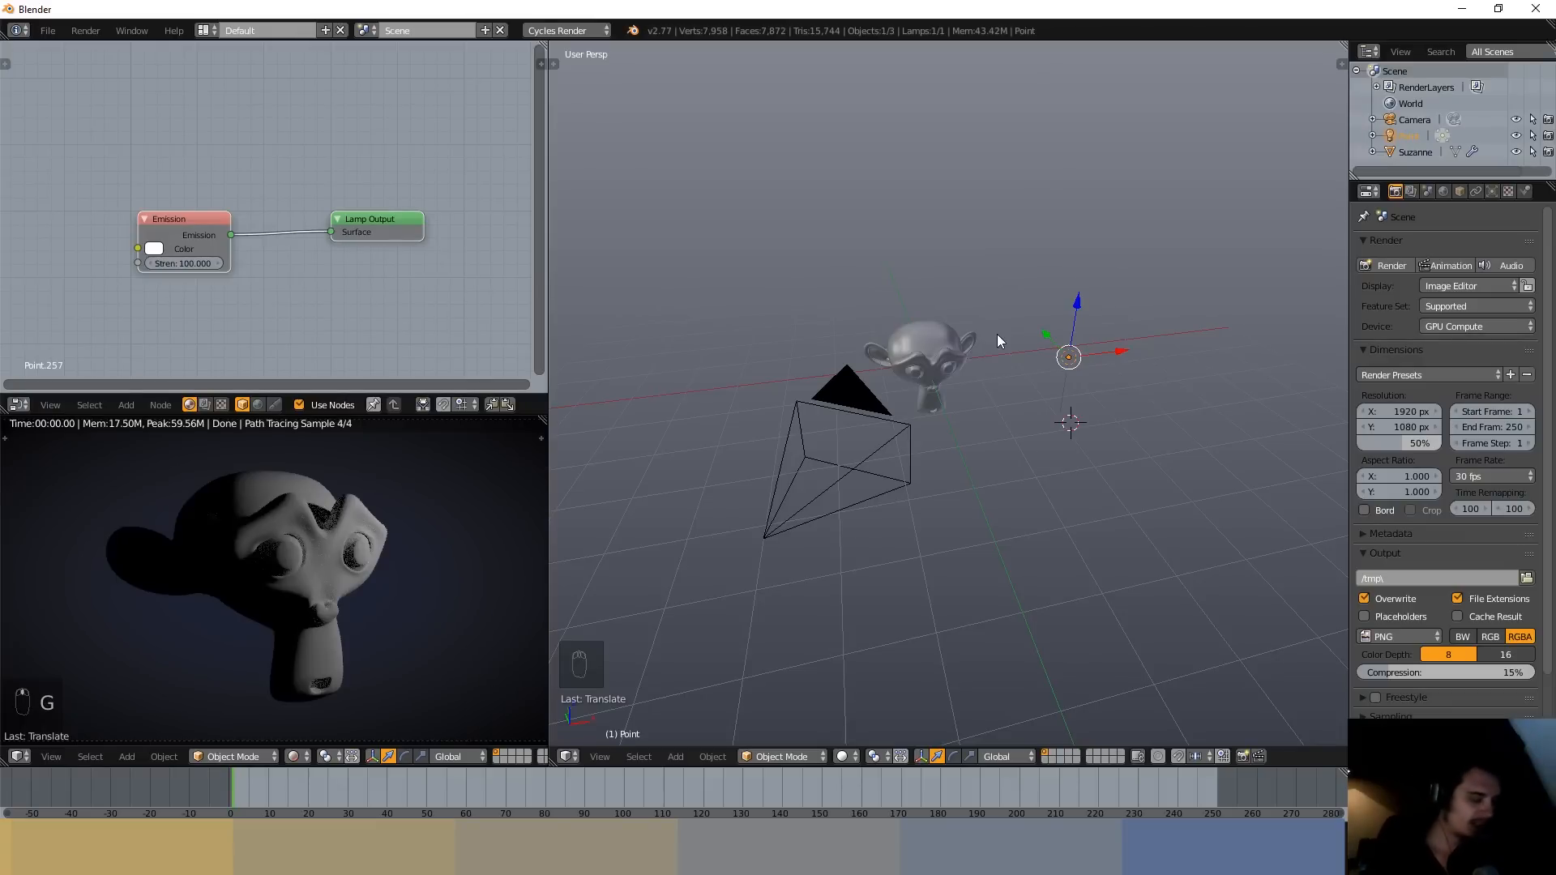
middle_click_drag(1027, 401, 1133, 437)
key("g")
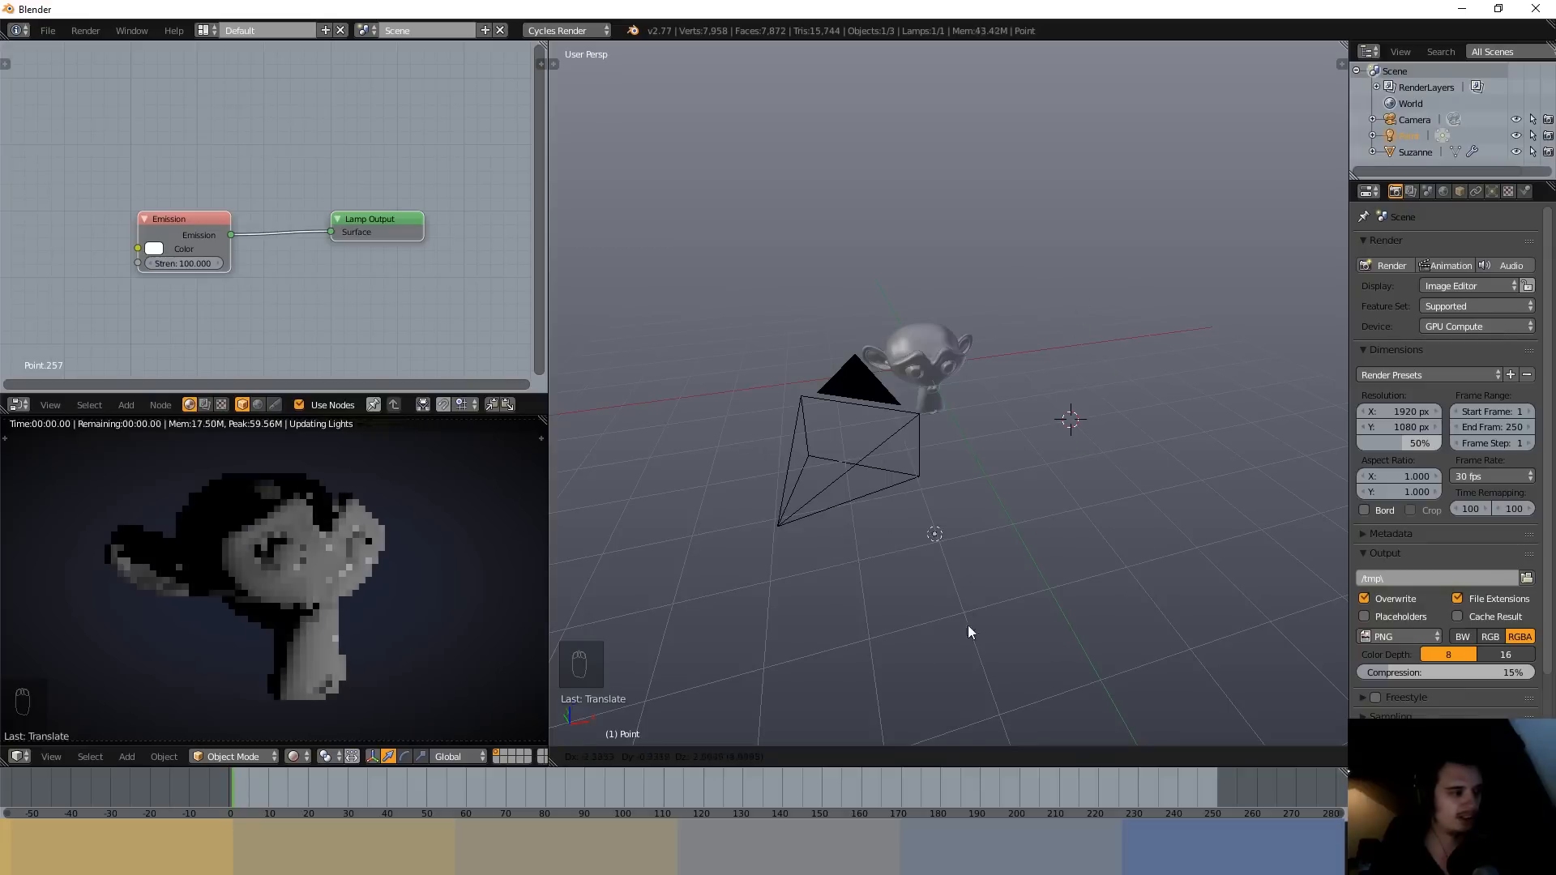
left_click(1137, 382)
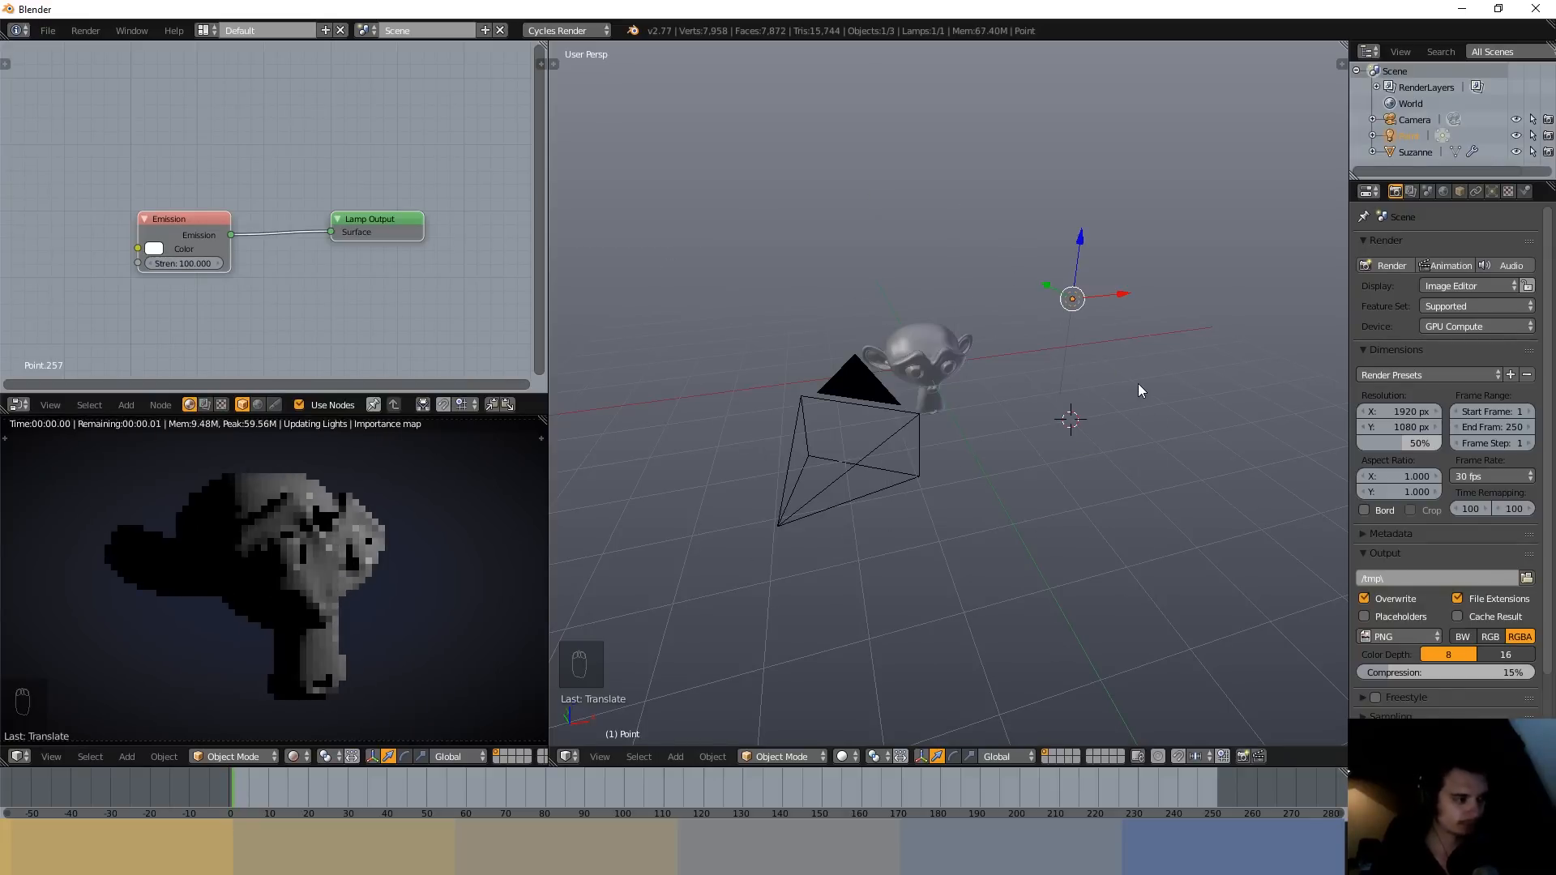
middle_click_drag(1110, 454, 1057, 473)
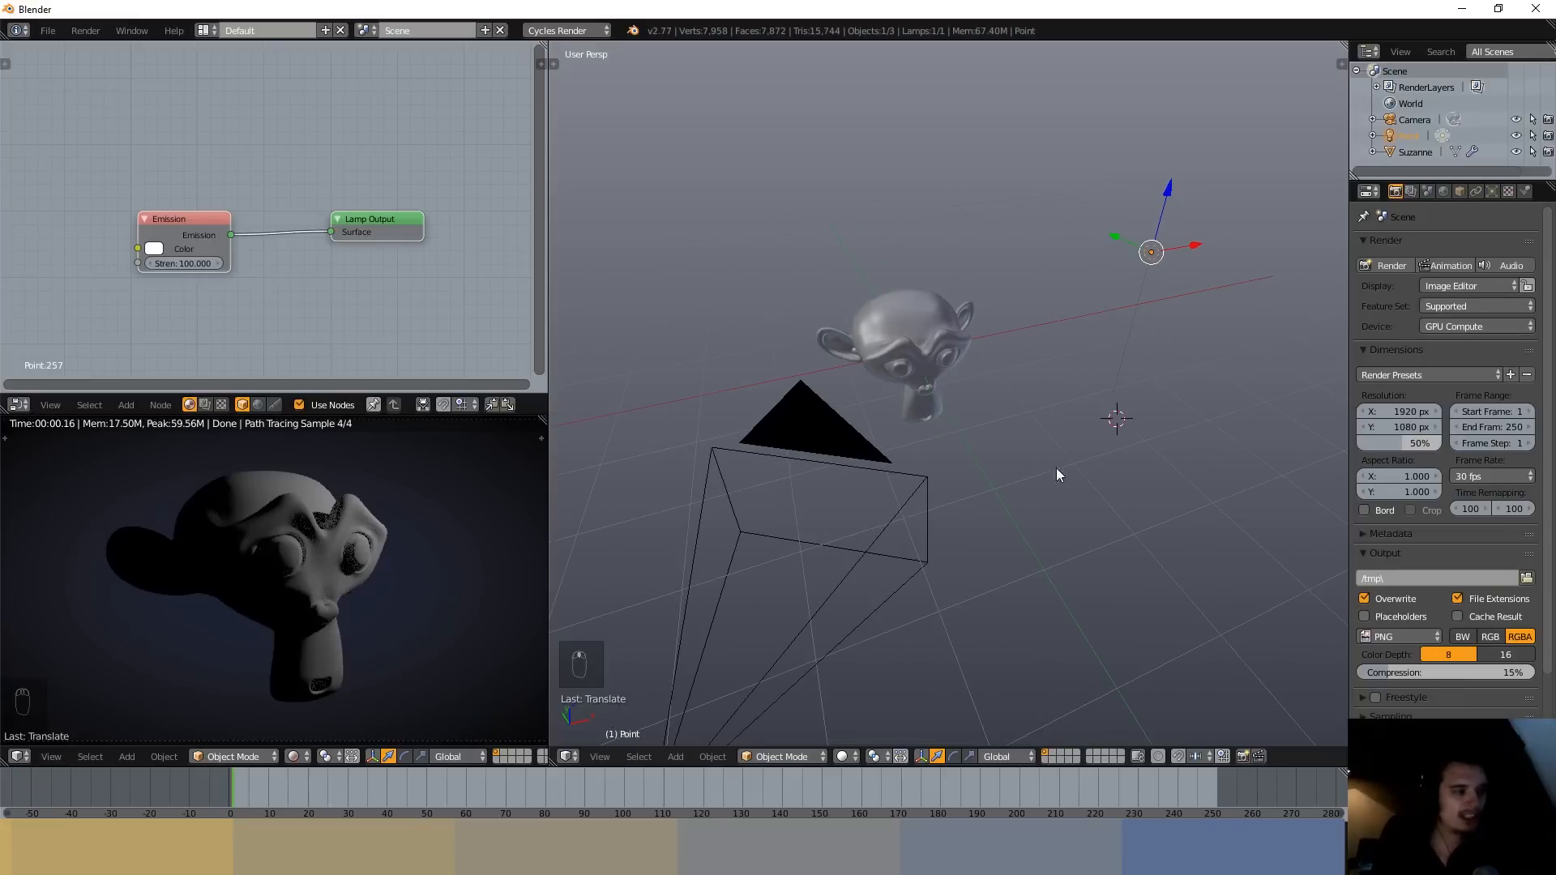
- Open the point lamp's settings and set its emission strength to 500
left_click(1491, 193)
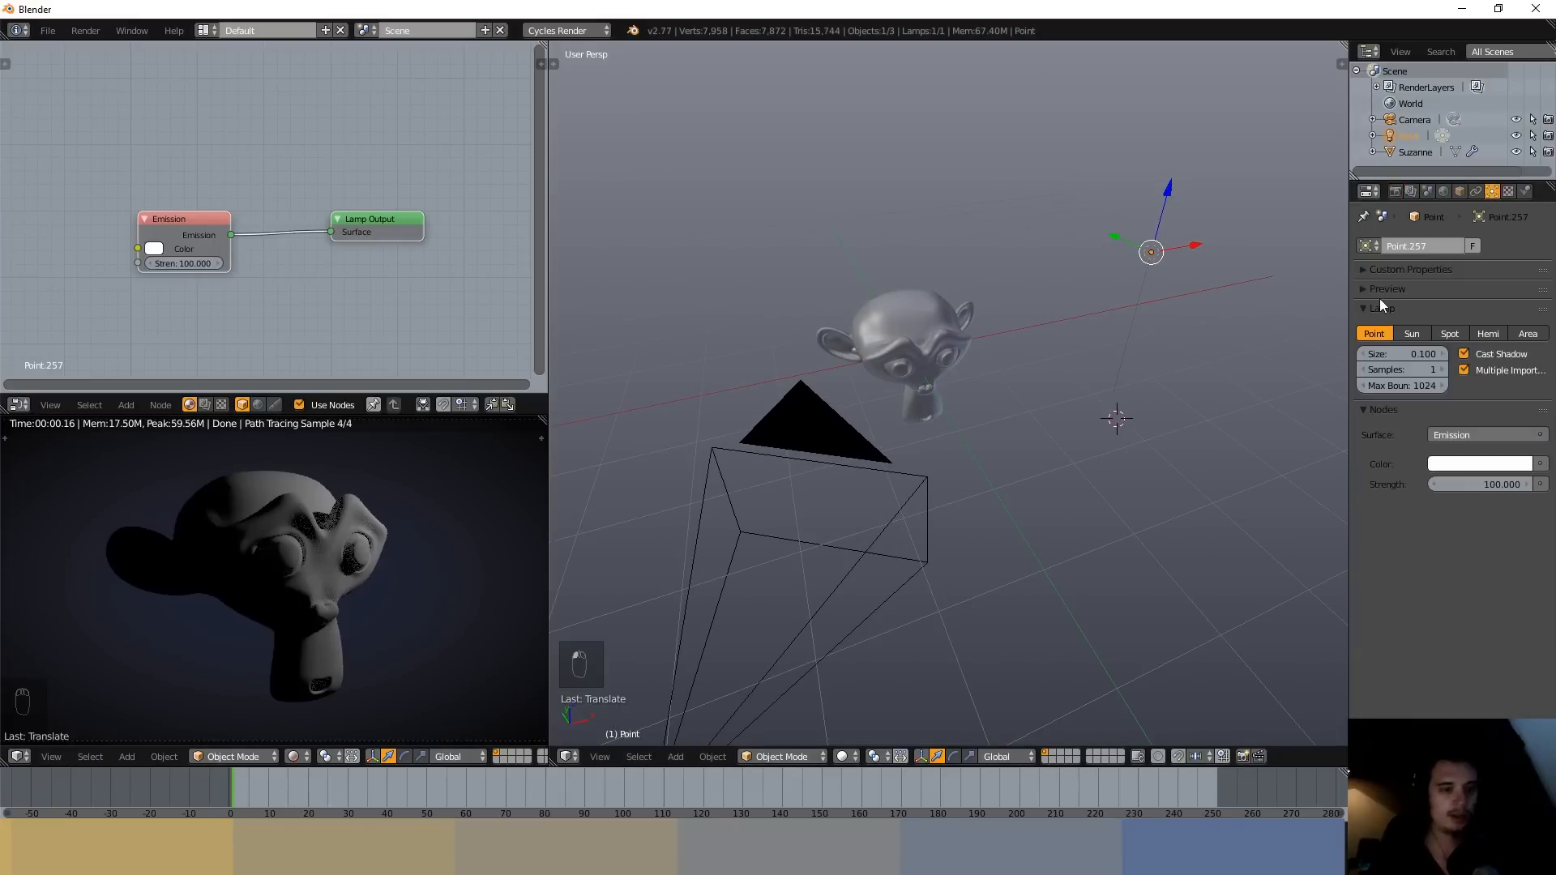
left_click(1476, 484)
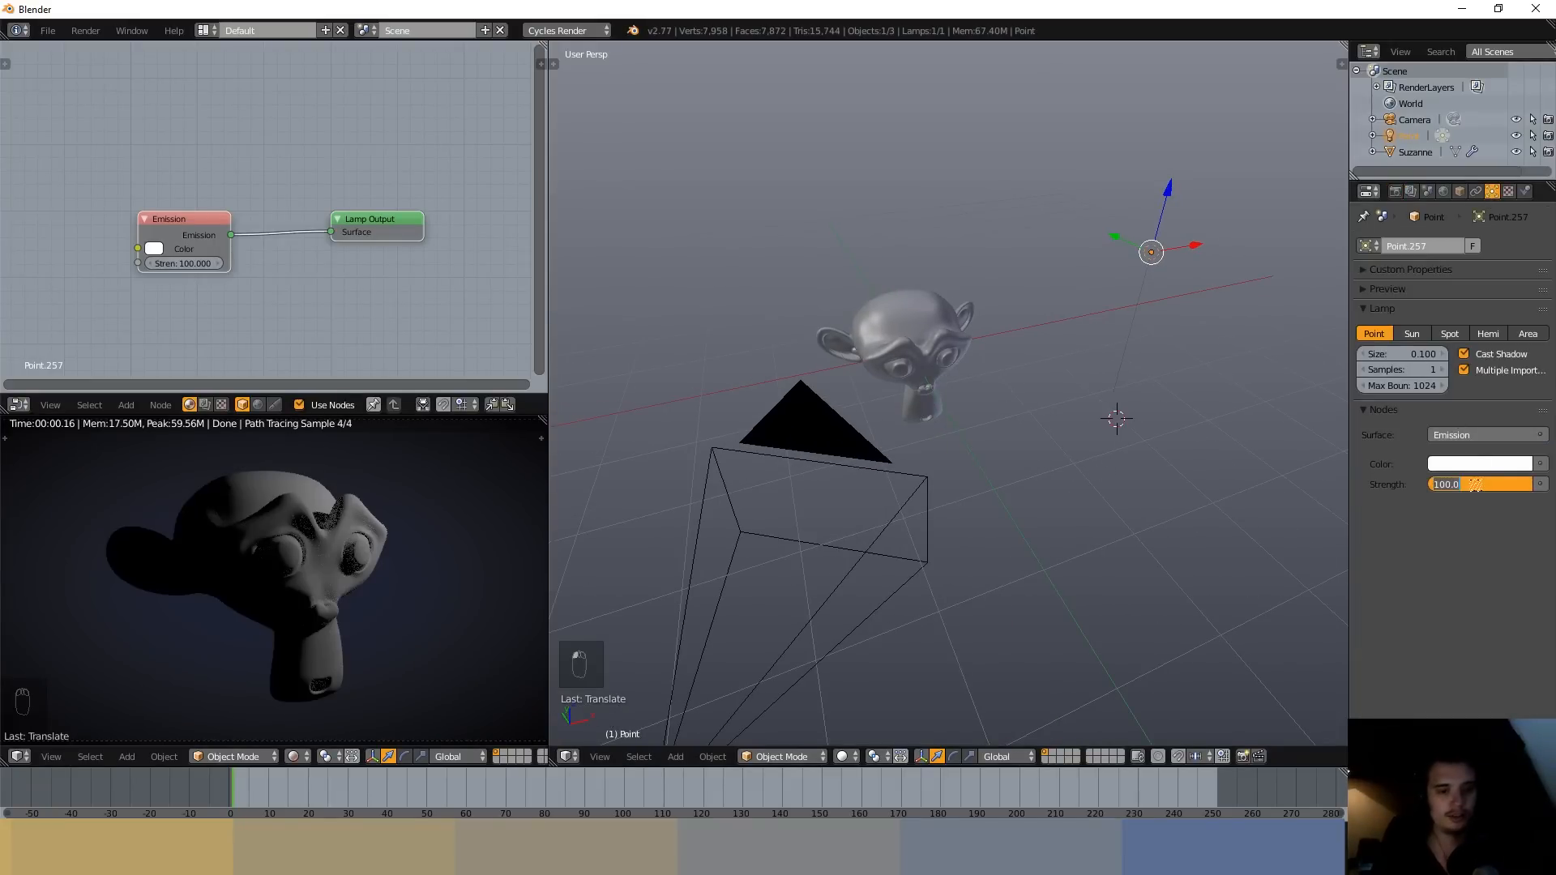
type("500")
key("Return")
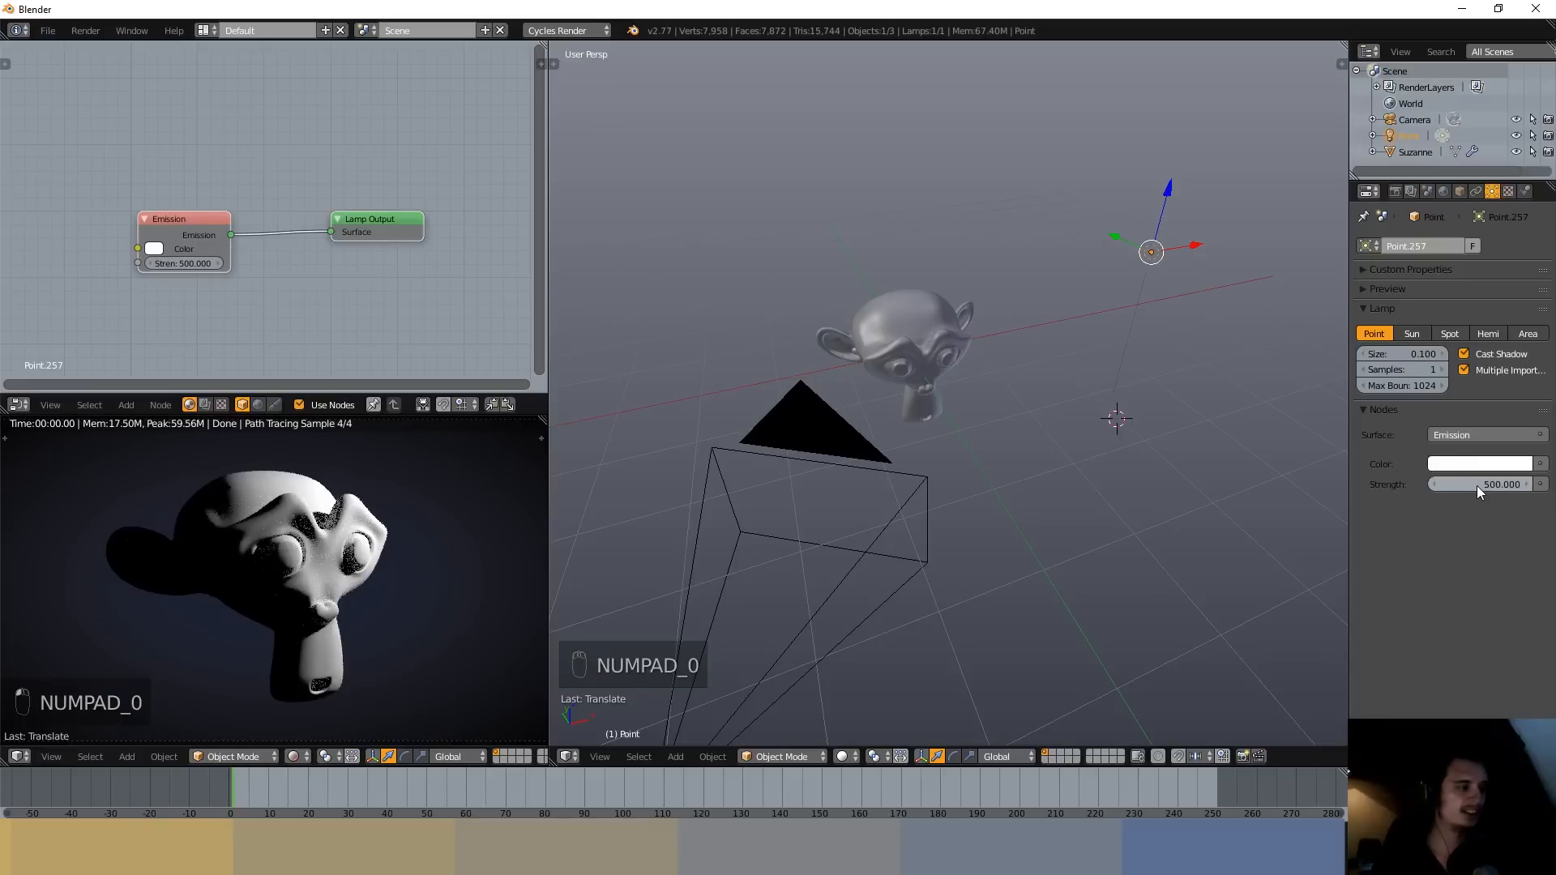
- Set the point lamp's emission strength back to 100
left_click(1477, 484)
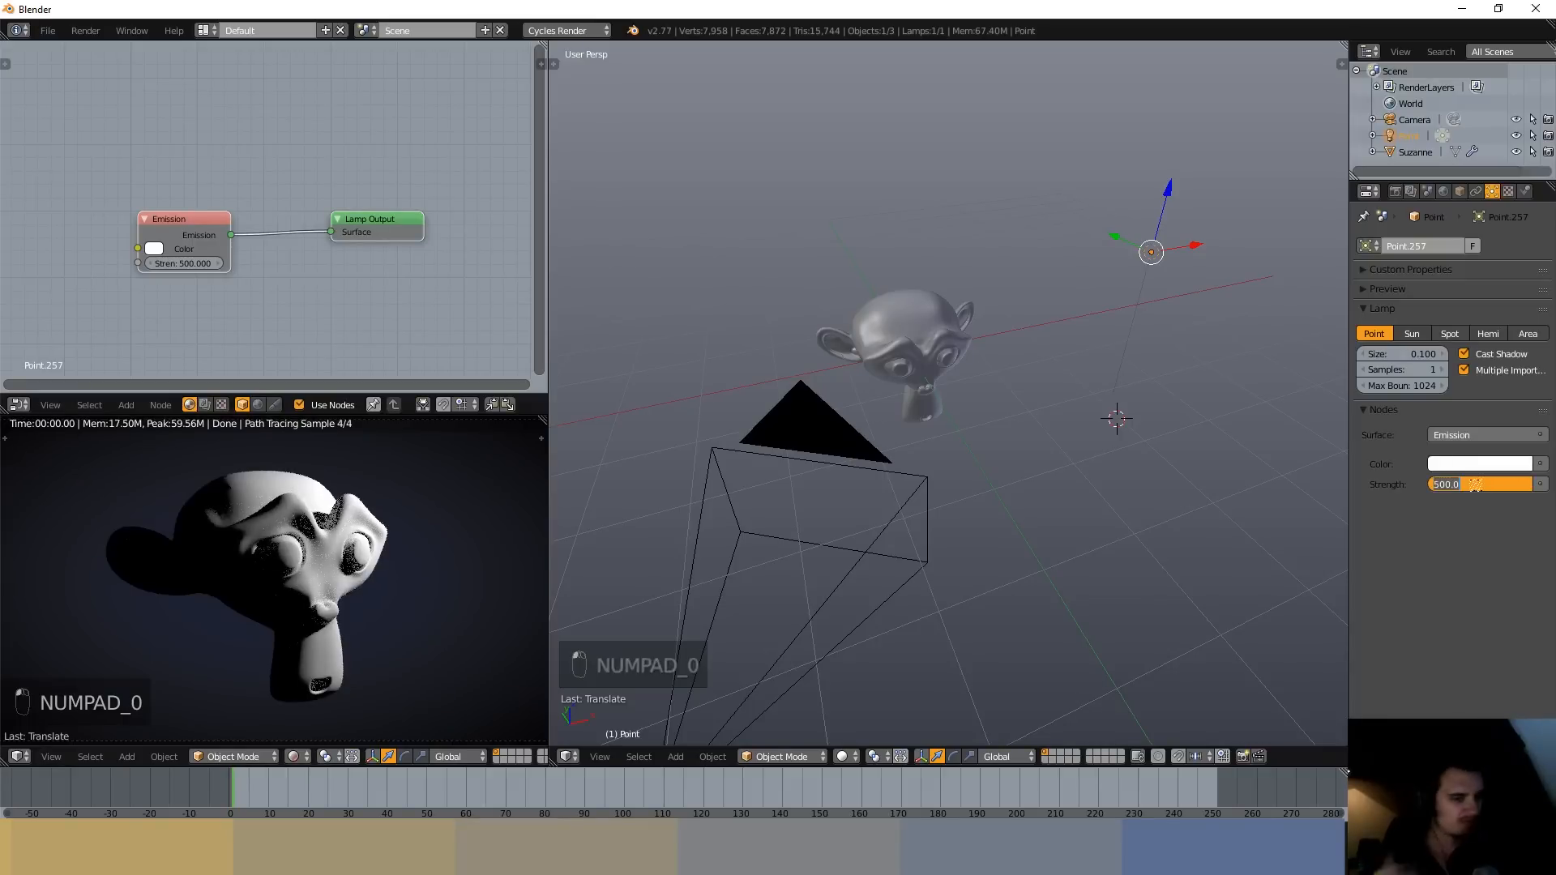
type("100")
key("Return")
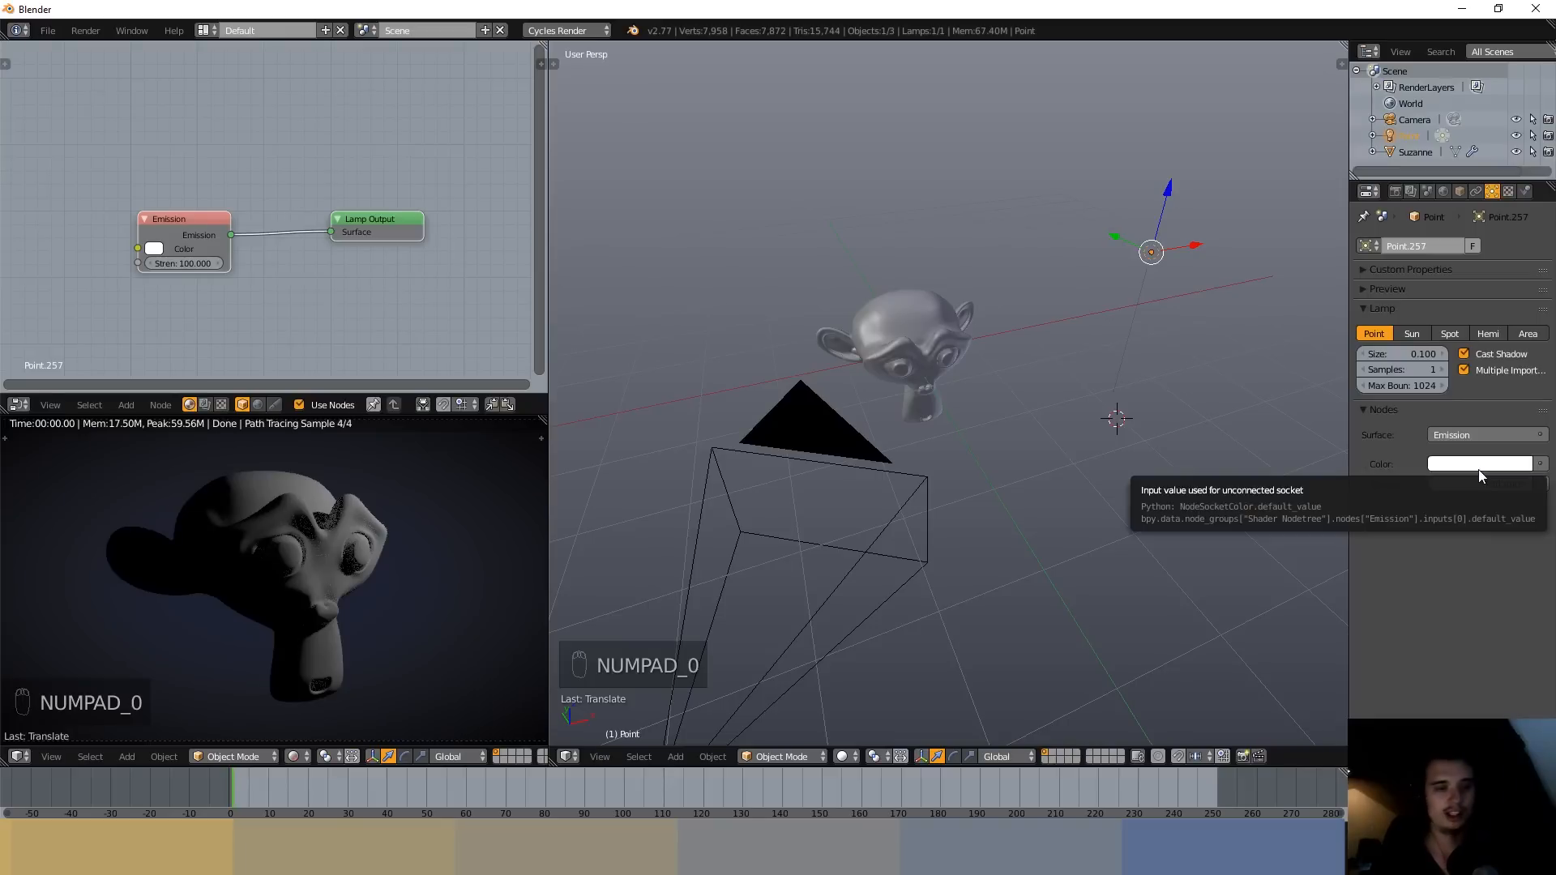
- Set the point lamp's emission color to a light blue with RGB 0.354, 0.416, 1.000
left_click(1478, 468)
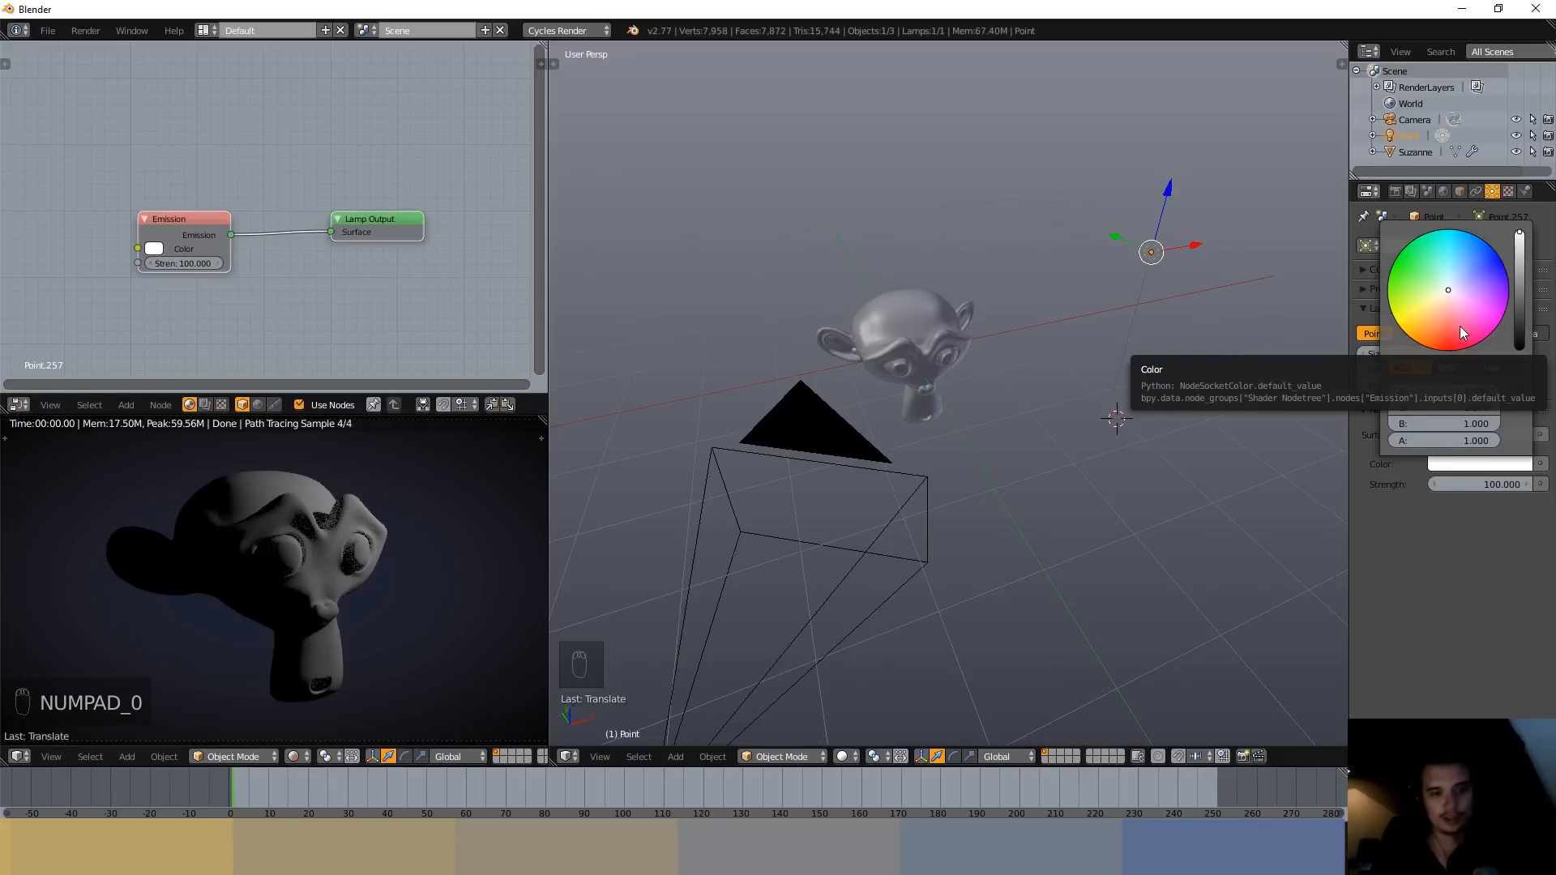
left_click(1460, 274)
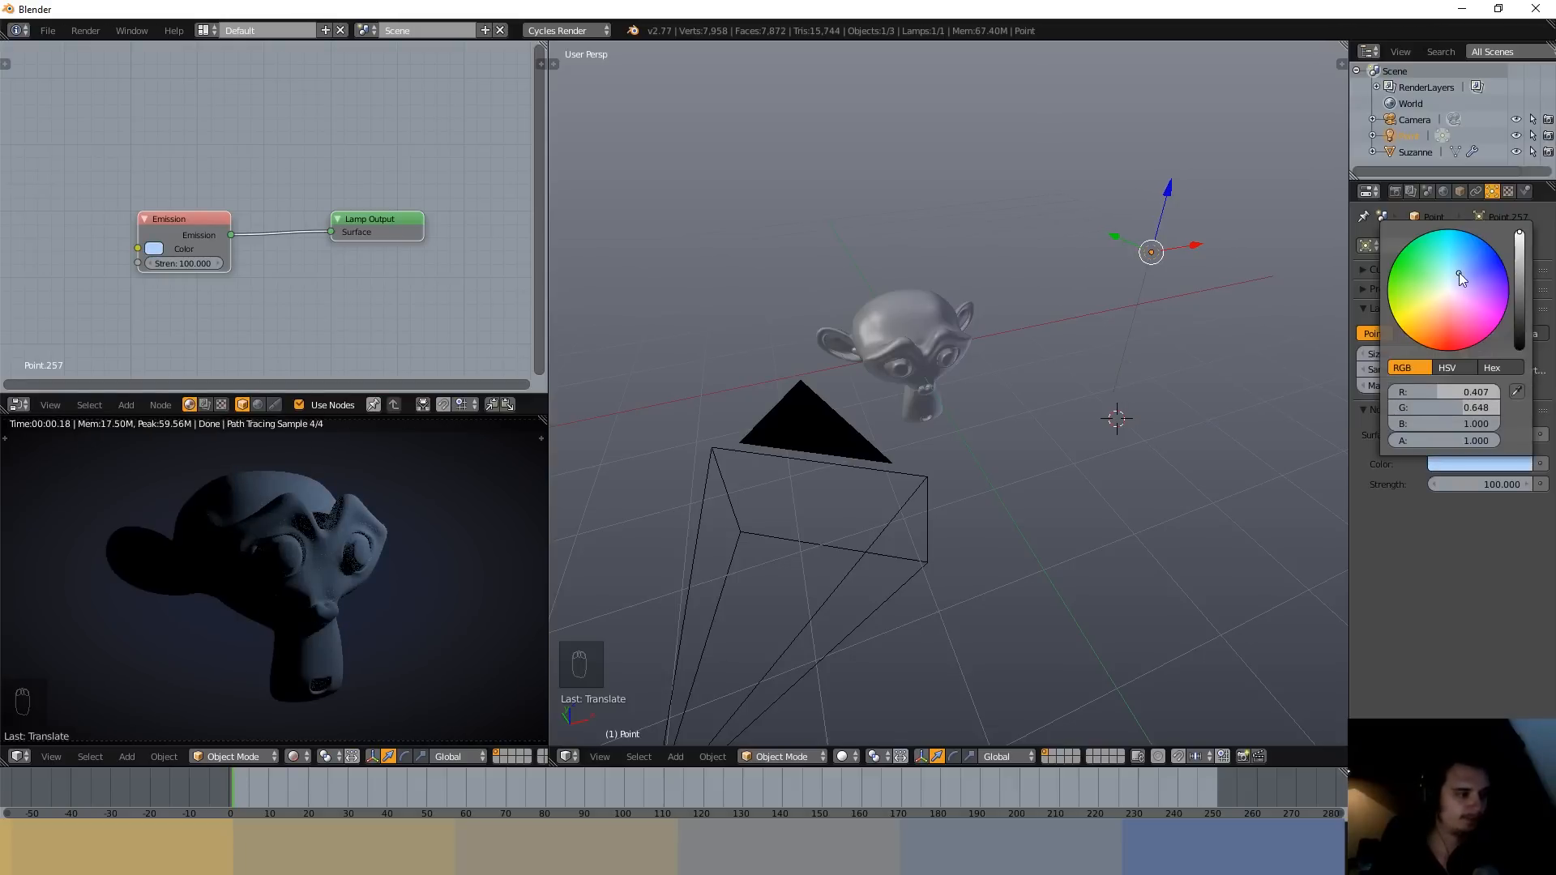
left_click(1466, 276)
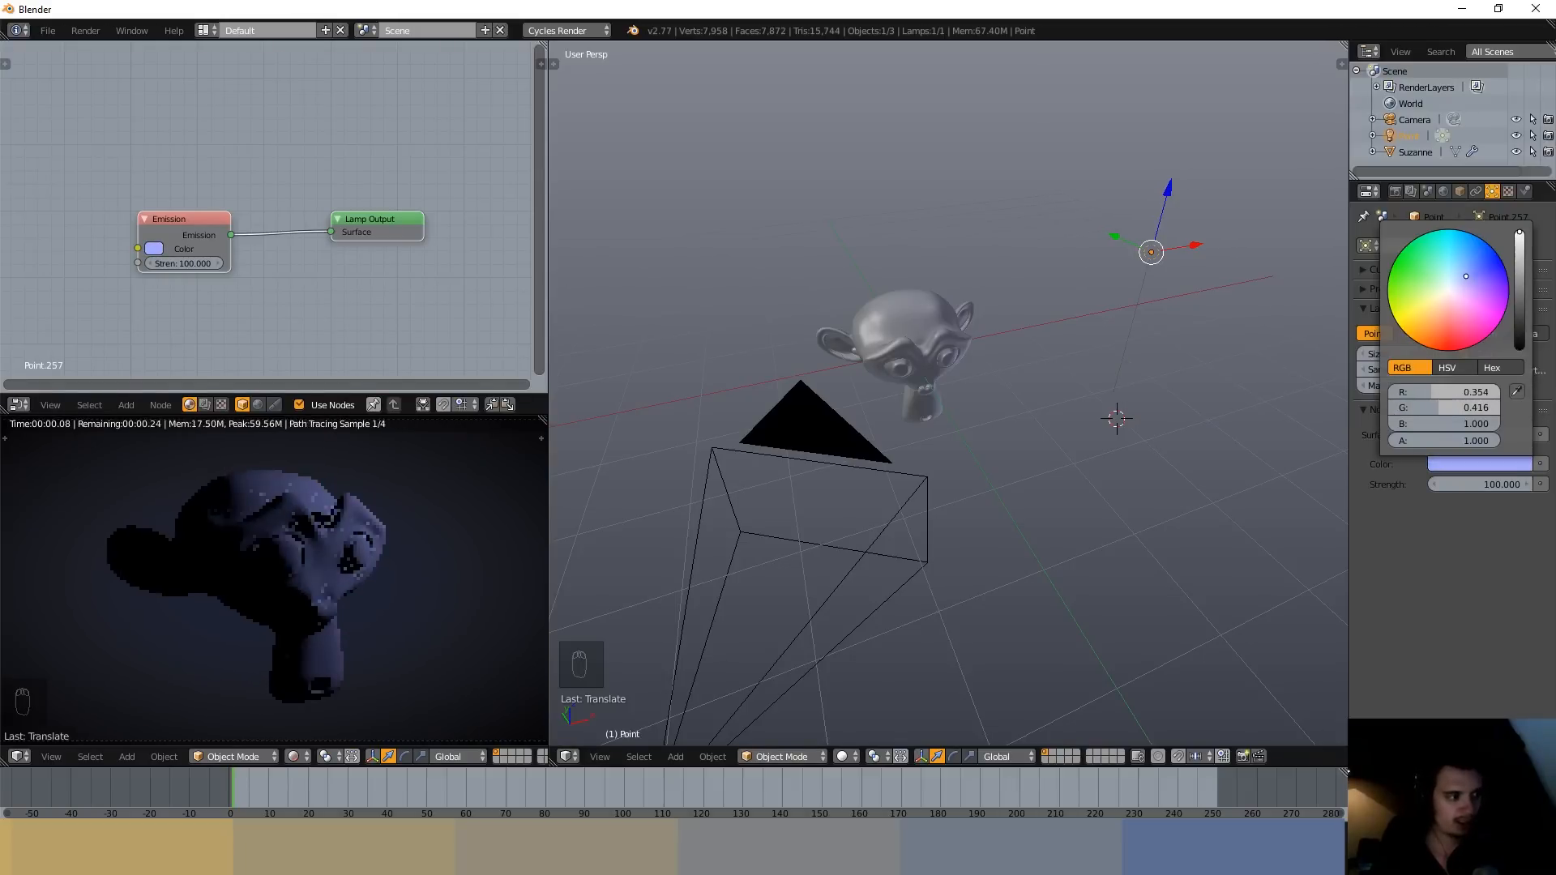
- Move the point lamp across to the camera's side of the monkey head
middle_click_drag(784, 653, 906, 440)
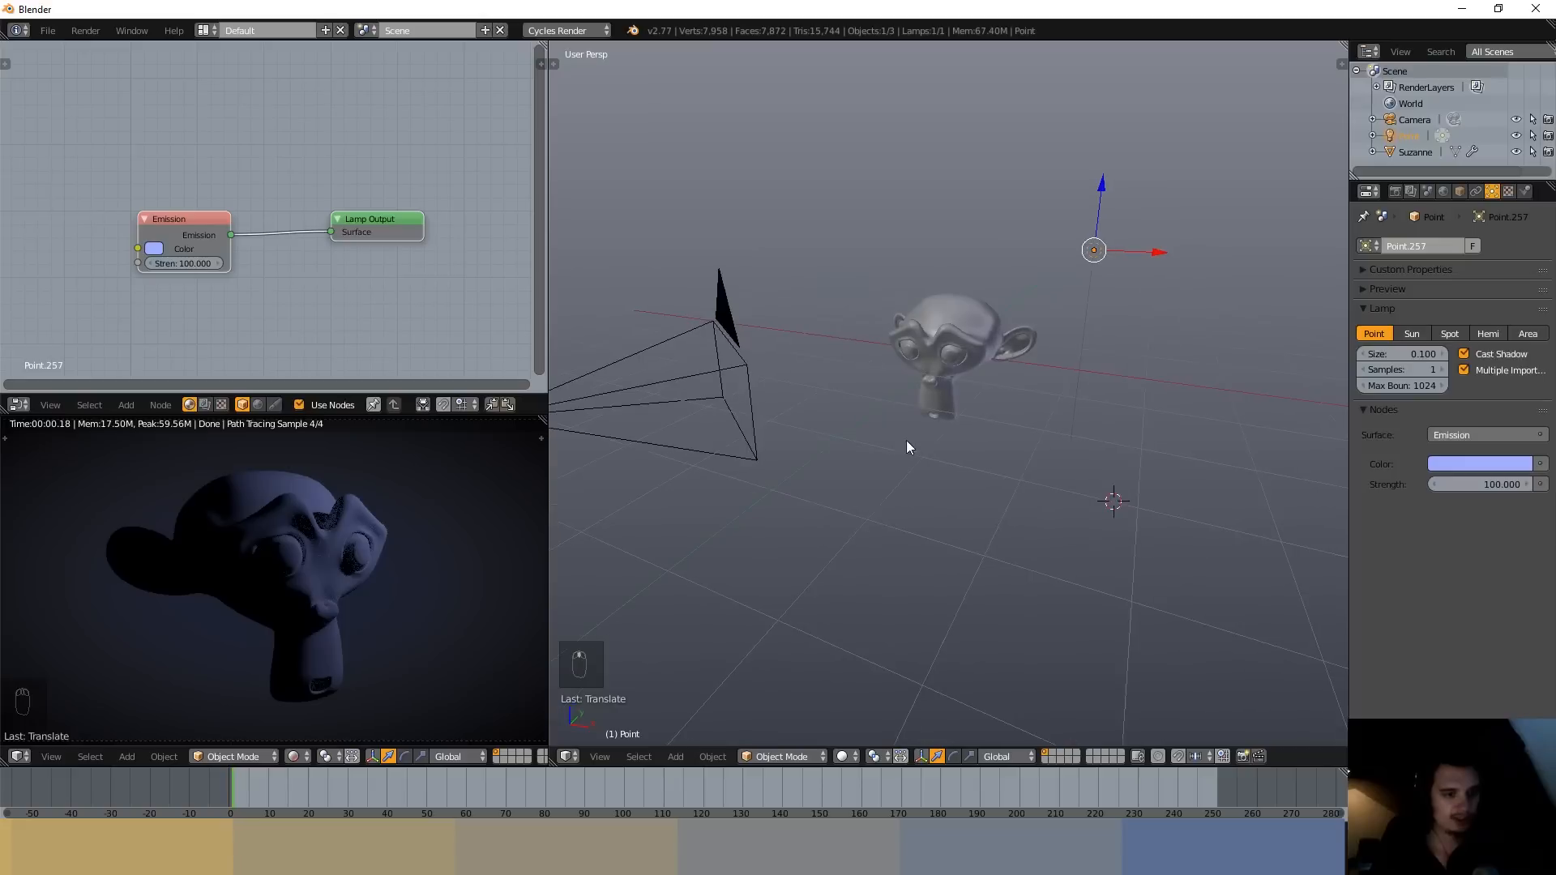
middle_click_drag(183, 237, 155, 240)
scroll(155, 240, "up", 2)
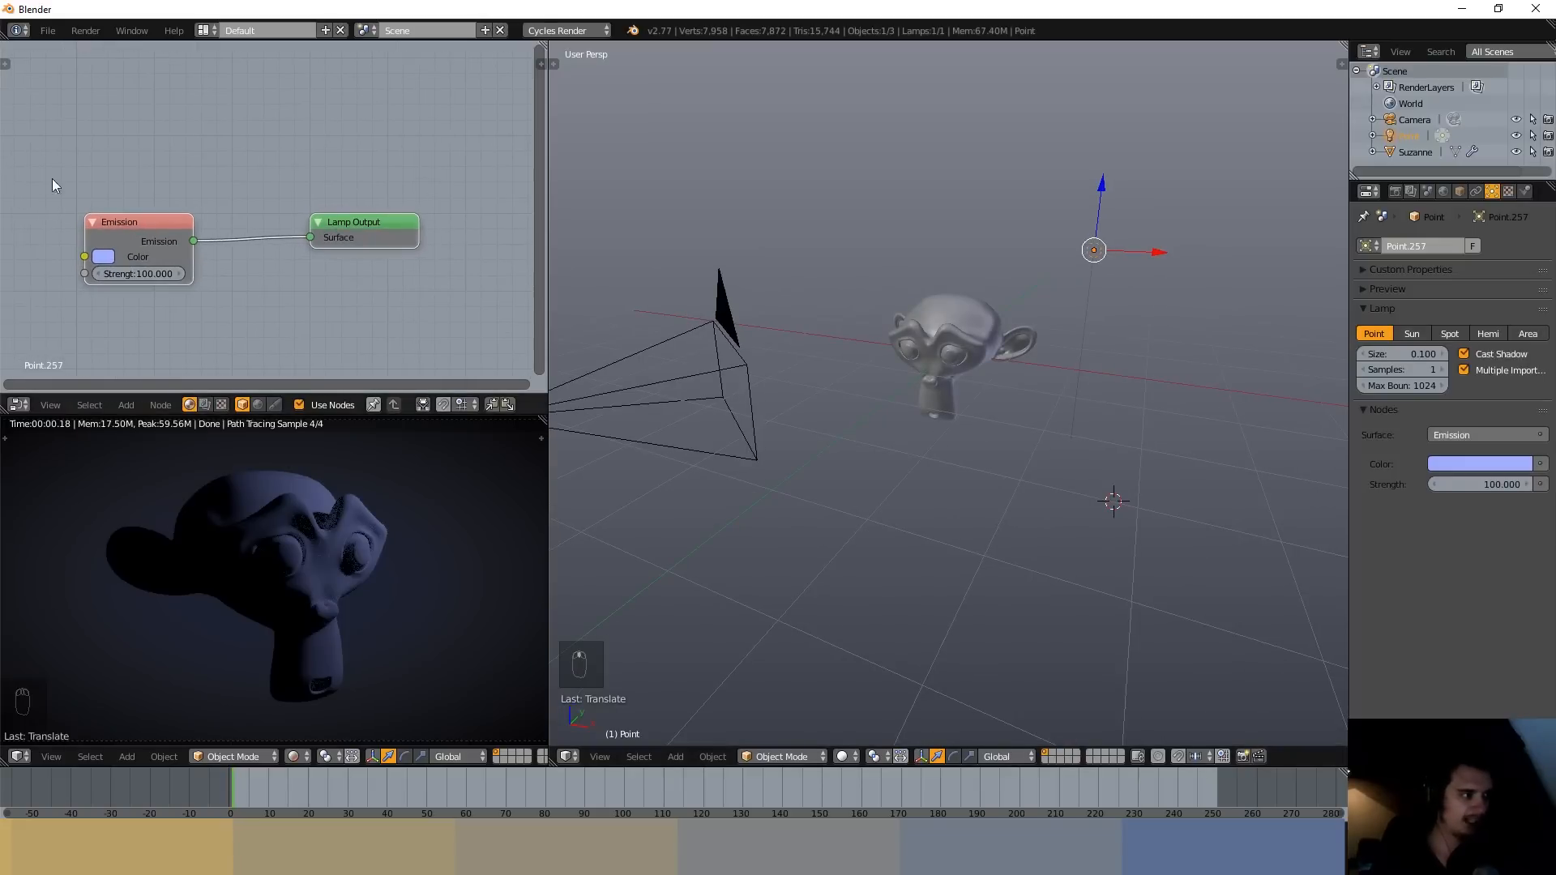
middle_click_drag(312, 252, 307, 233)
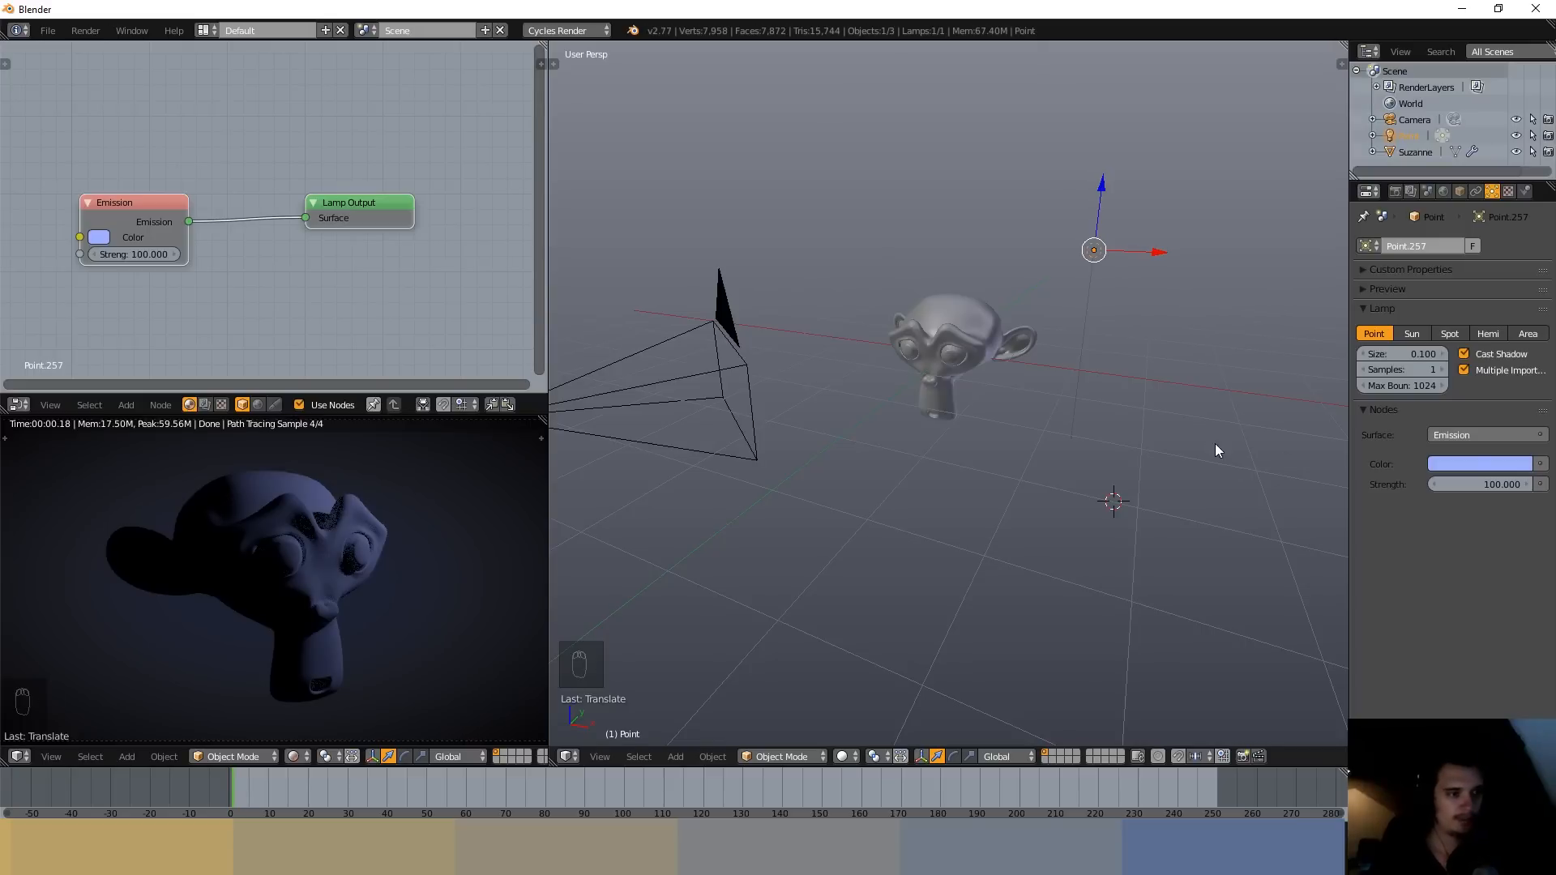
key("g")
left_click(887, 439)
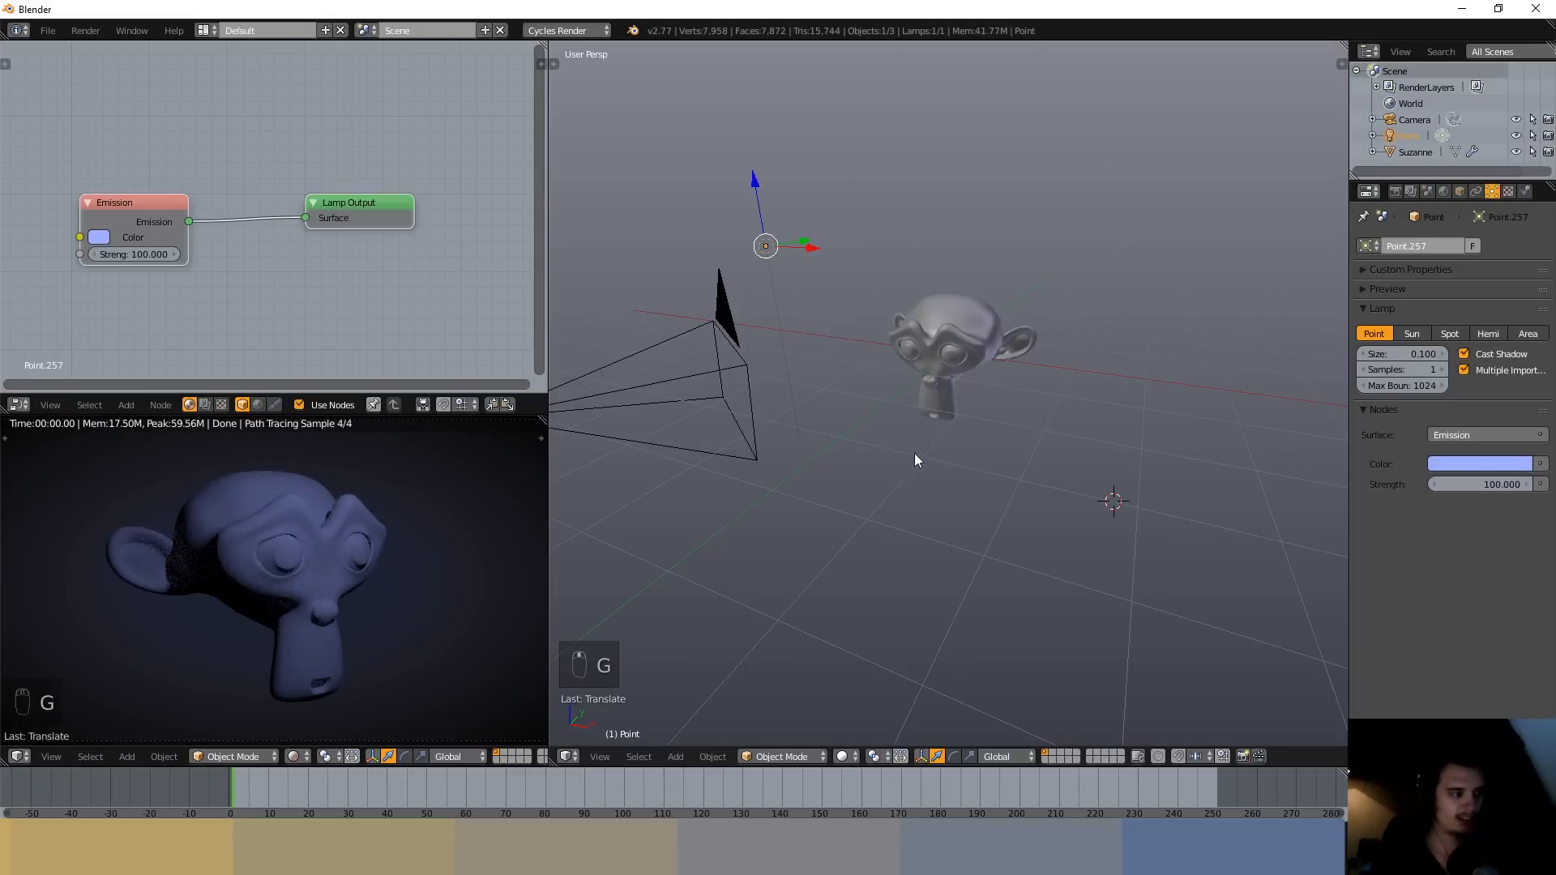
- Try an emission strength of 500 for the point lamp and settle on 250
middle_click_drag(914, 460, 879, 462)
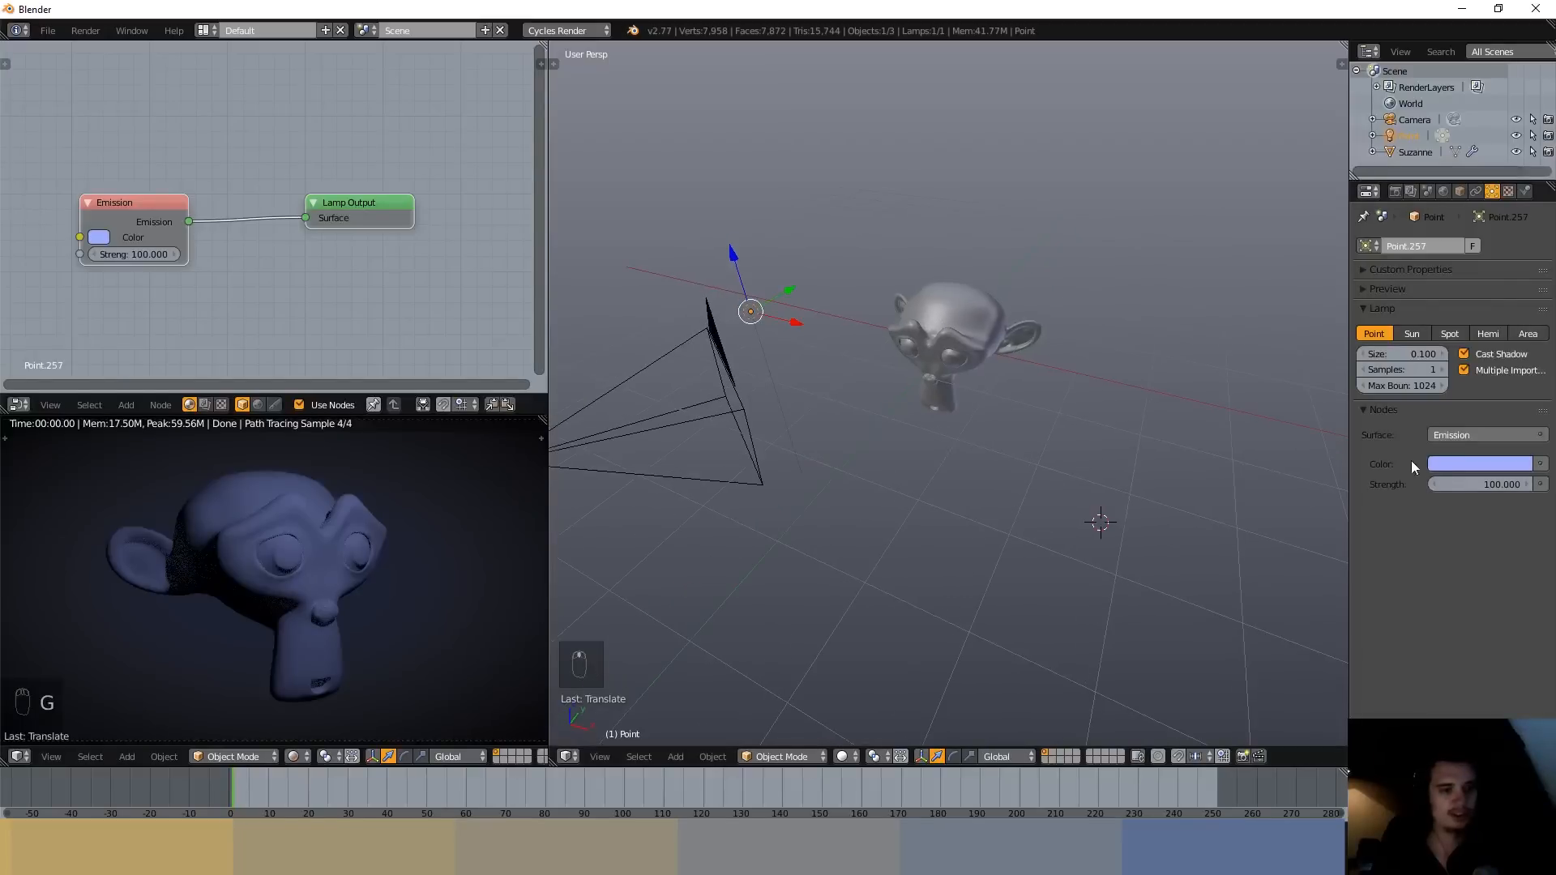
type("500")
key("Return")
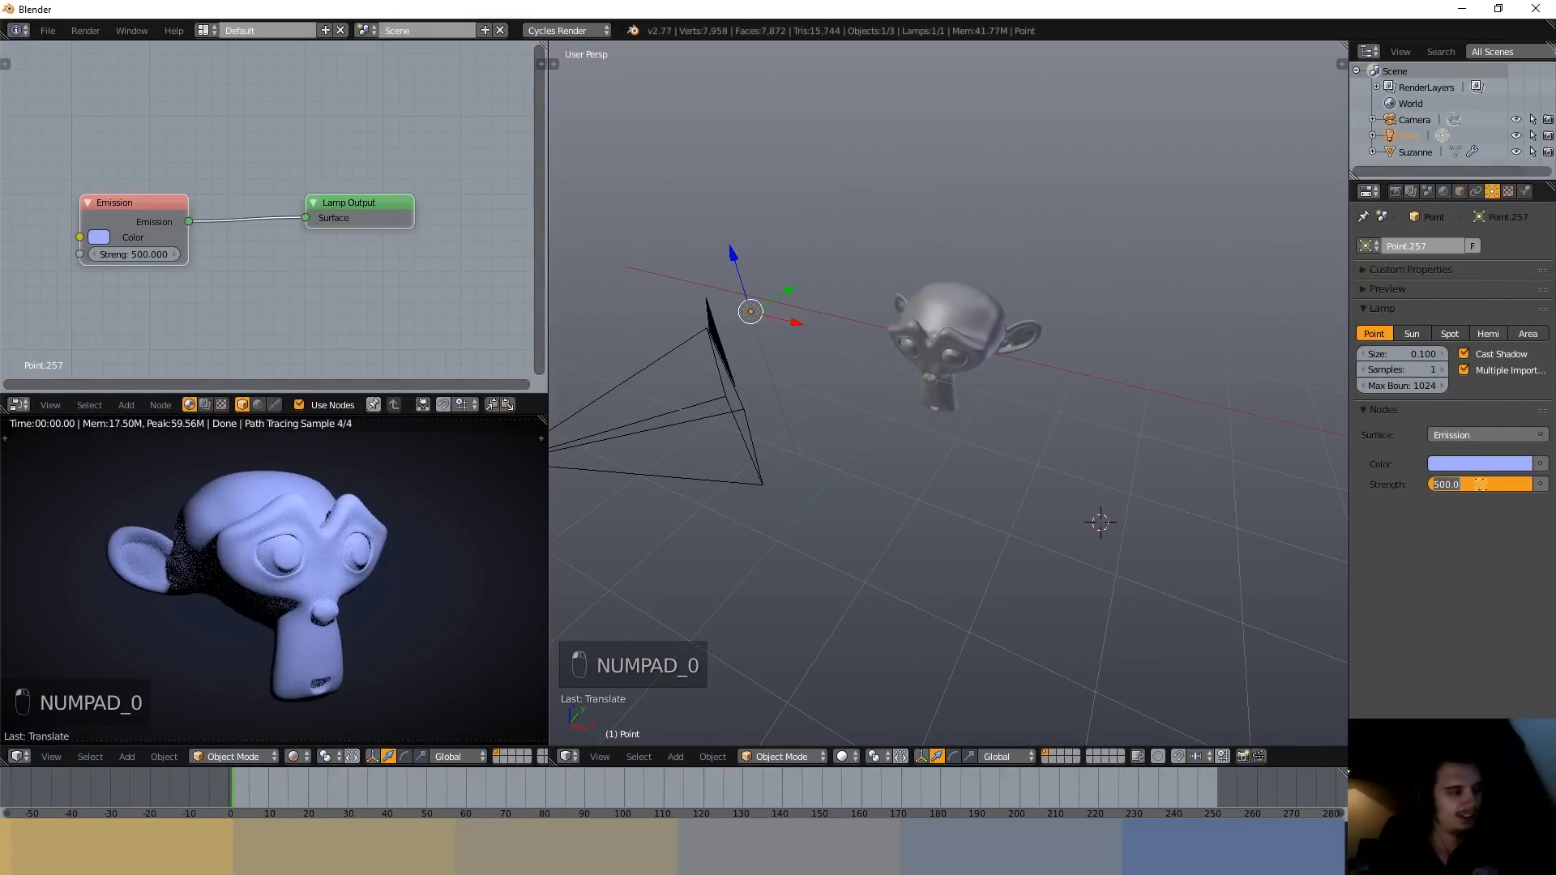
type("250")
key("Return")
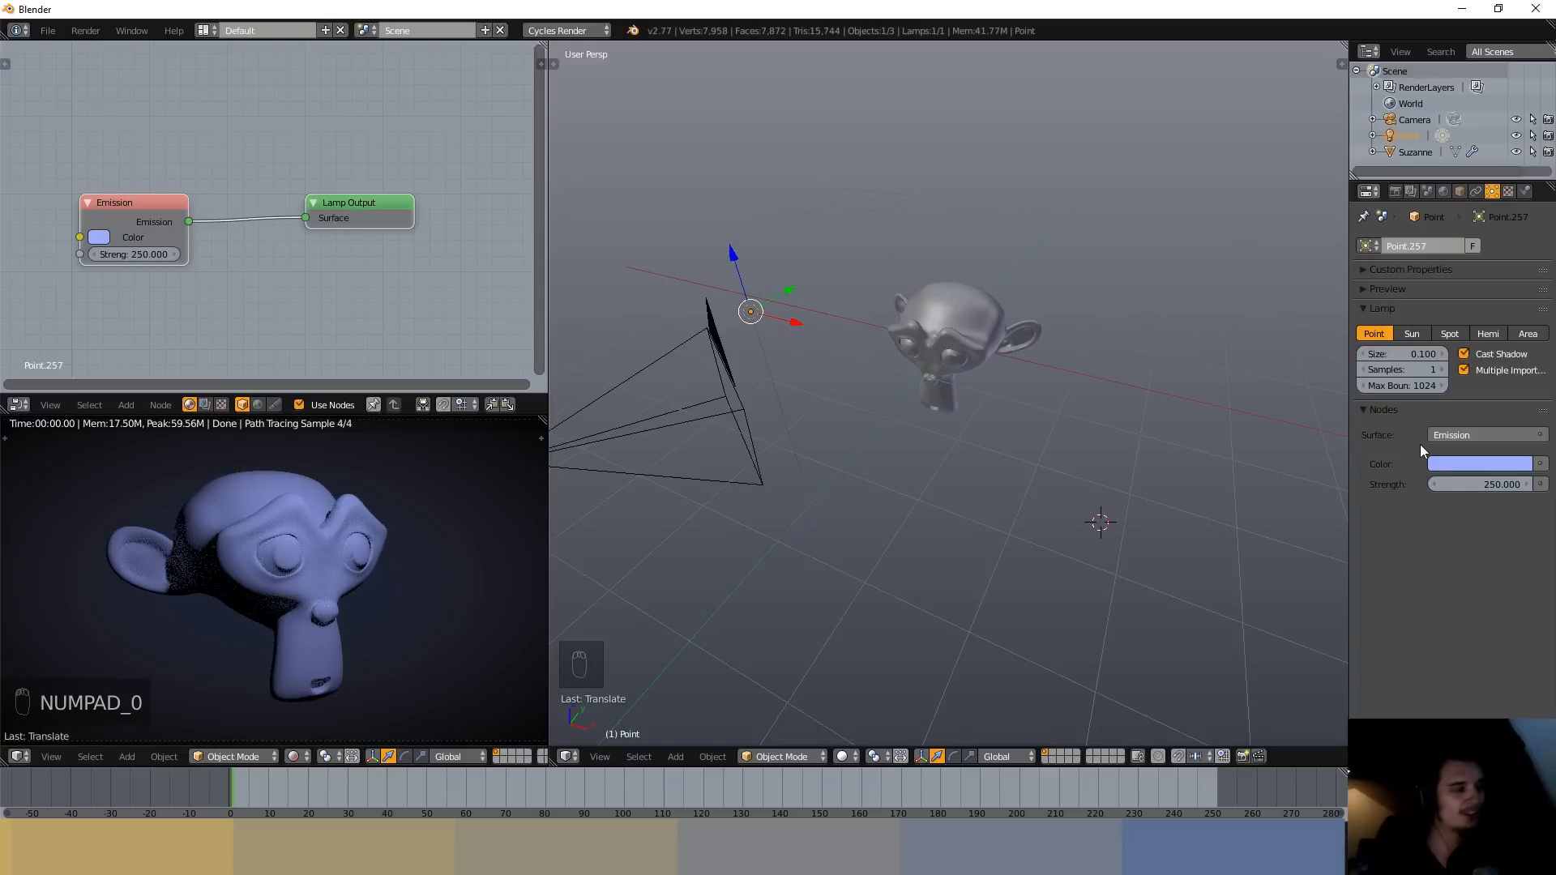
- Move the point lamp higher and farther from the monkey head, above the camera
middle_click_drag(864, 417, 882, 404)
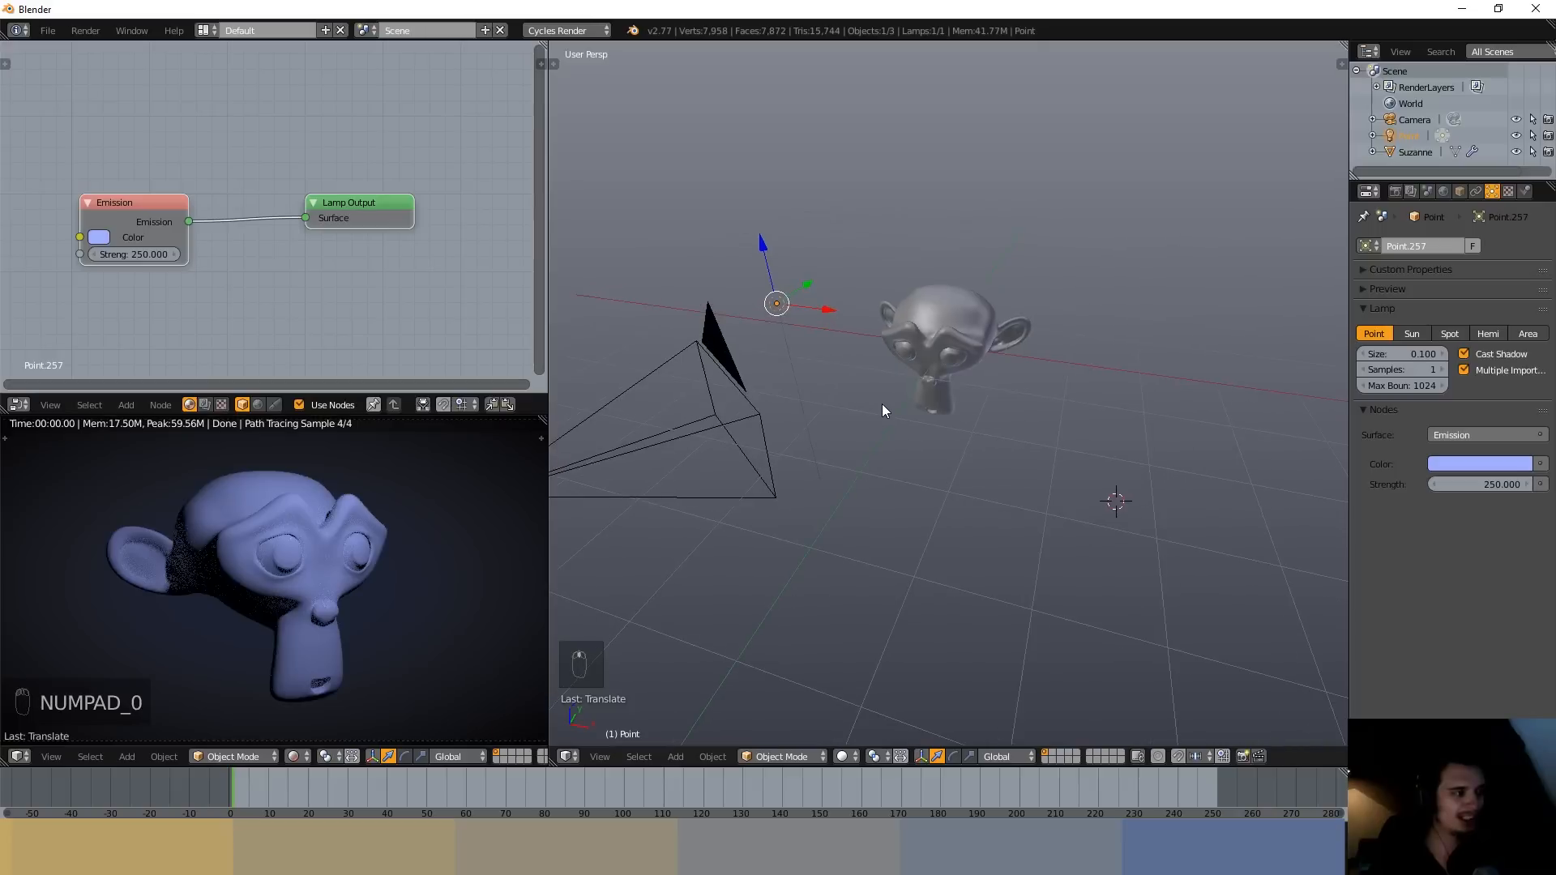
key("g")
left_click(804, 324)
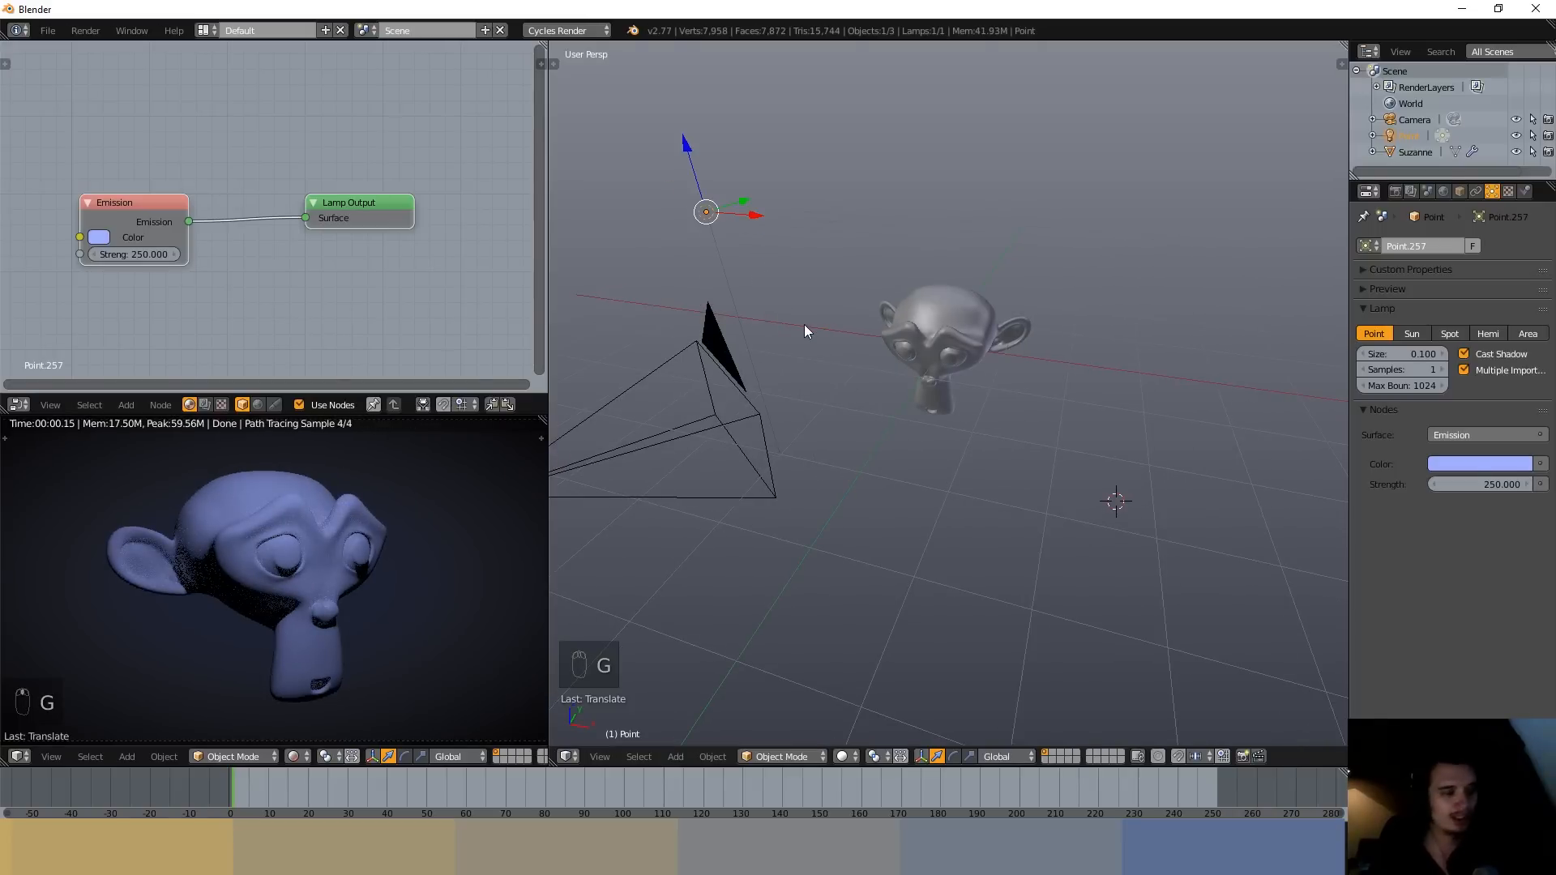
- Turn off Cast Shadow for the point lamp to compare the render, and turn it back on
middle_click_drag(828, 373, 777, 387)
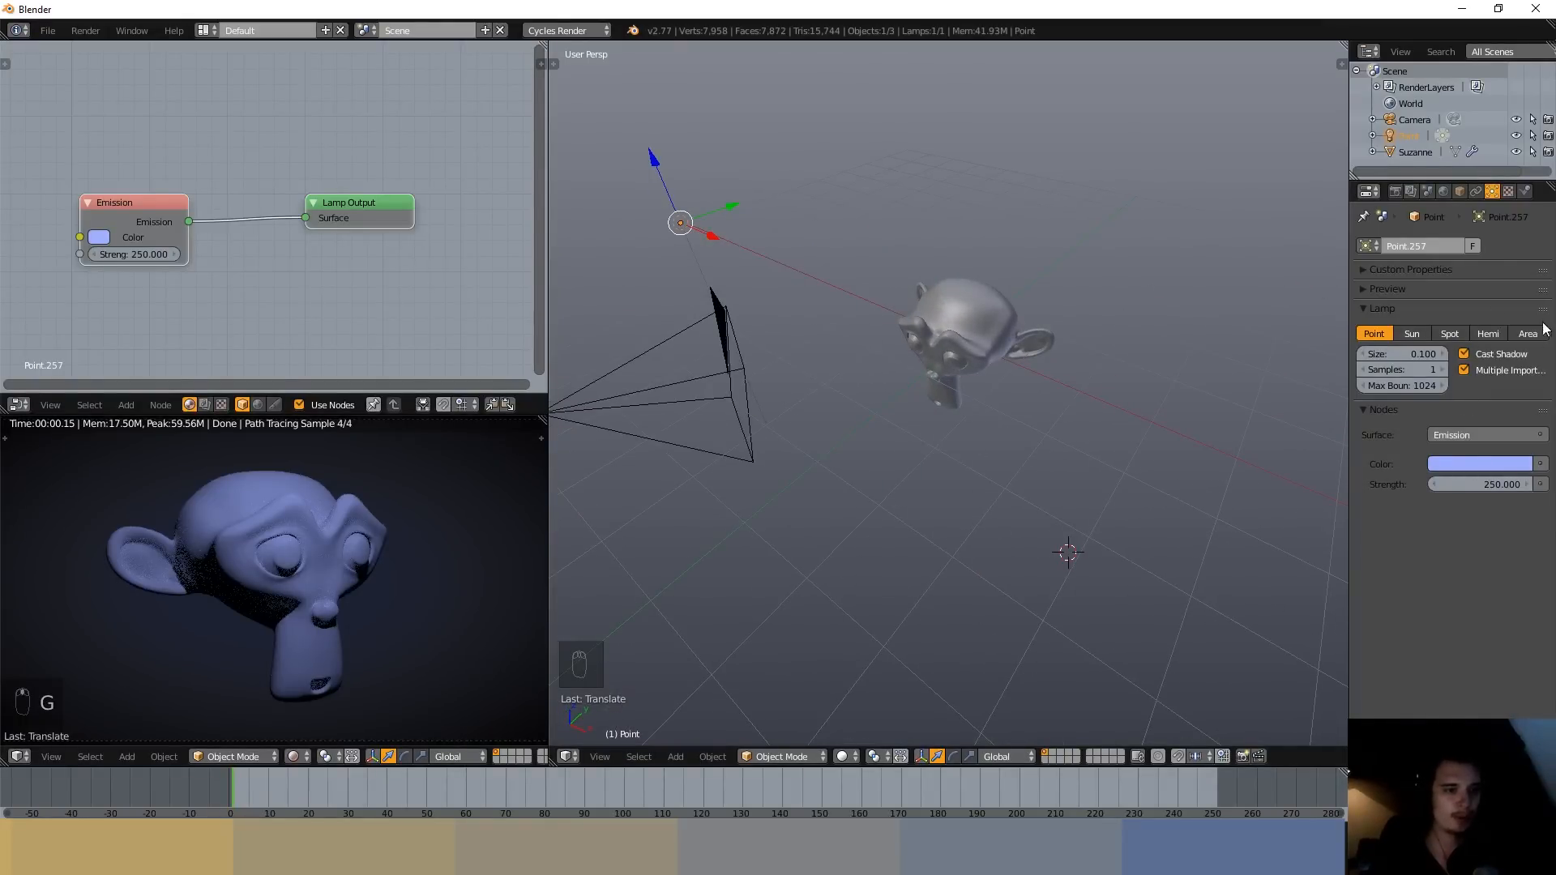
left_click(1518, 354)
middle_click_drag(1034, 342, 1045, 357)
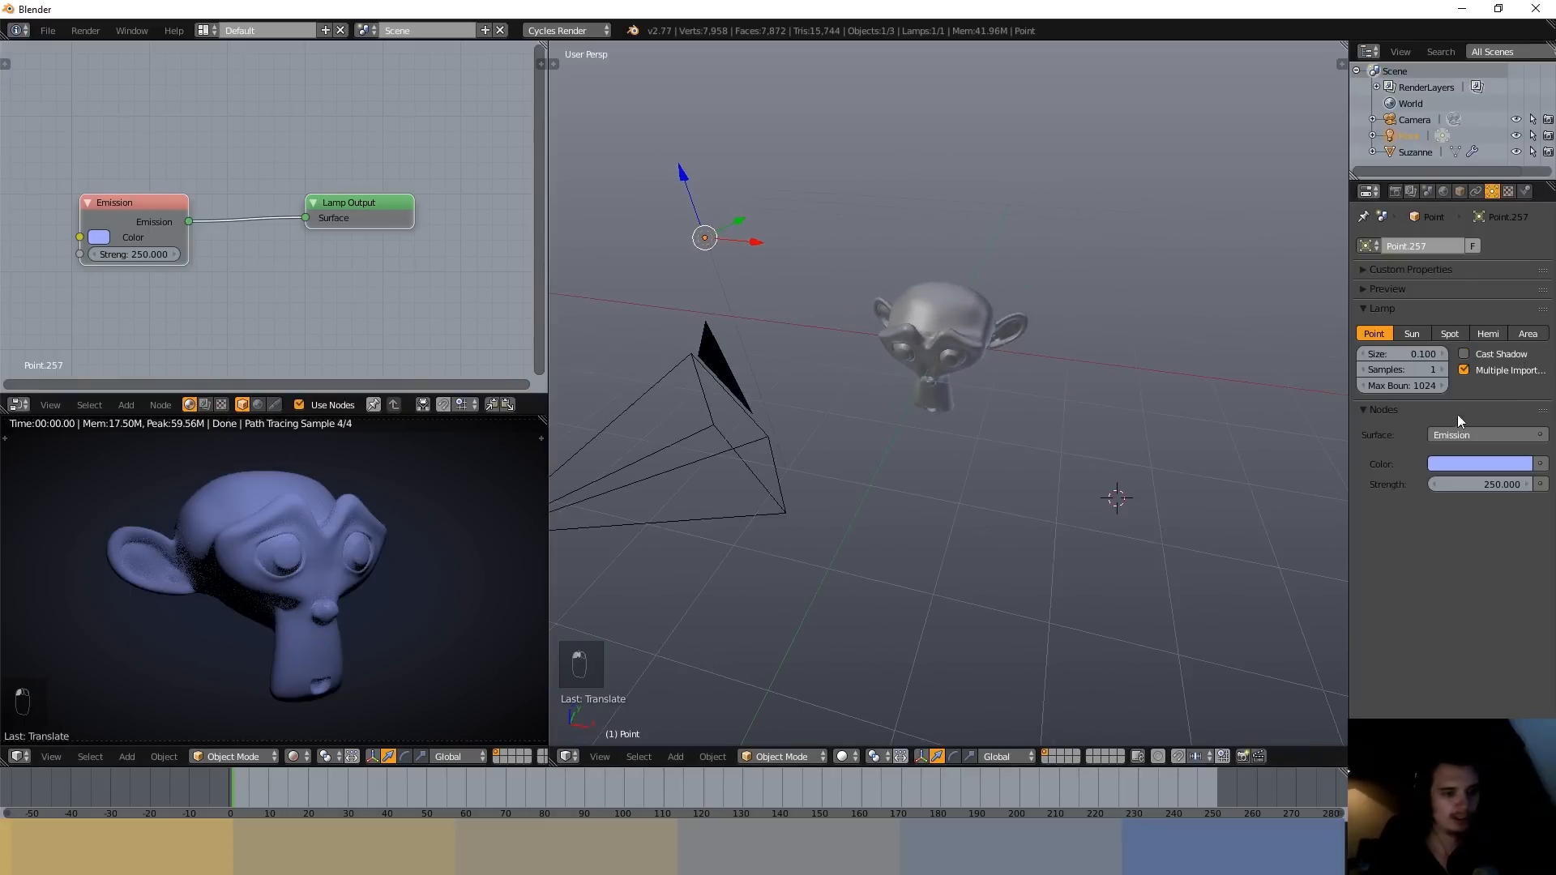
left_click(1464, 355)
- Move the point lamp from above the camera to beside the monkey head
key("g")
left_click(976, 415)
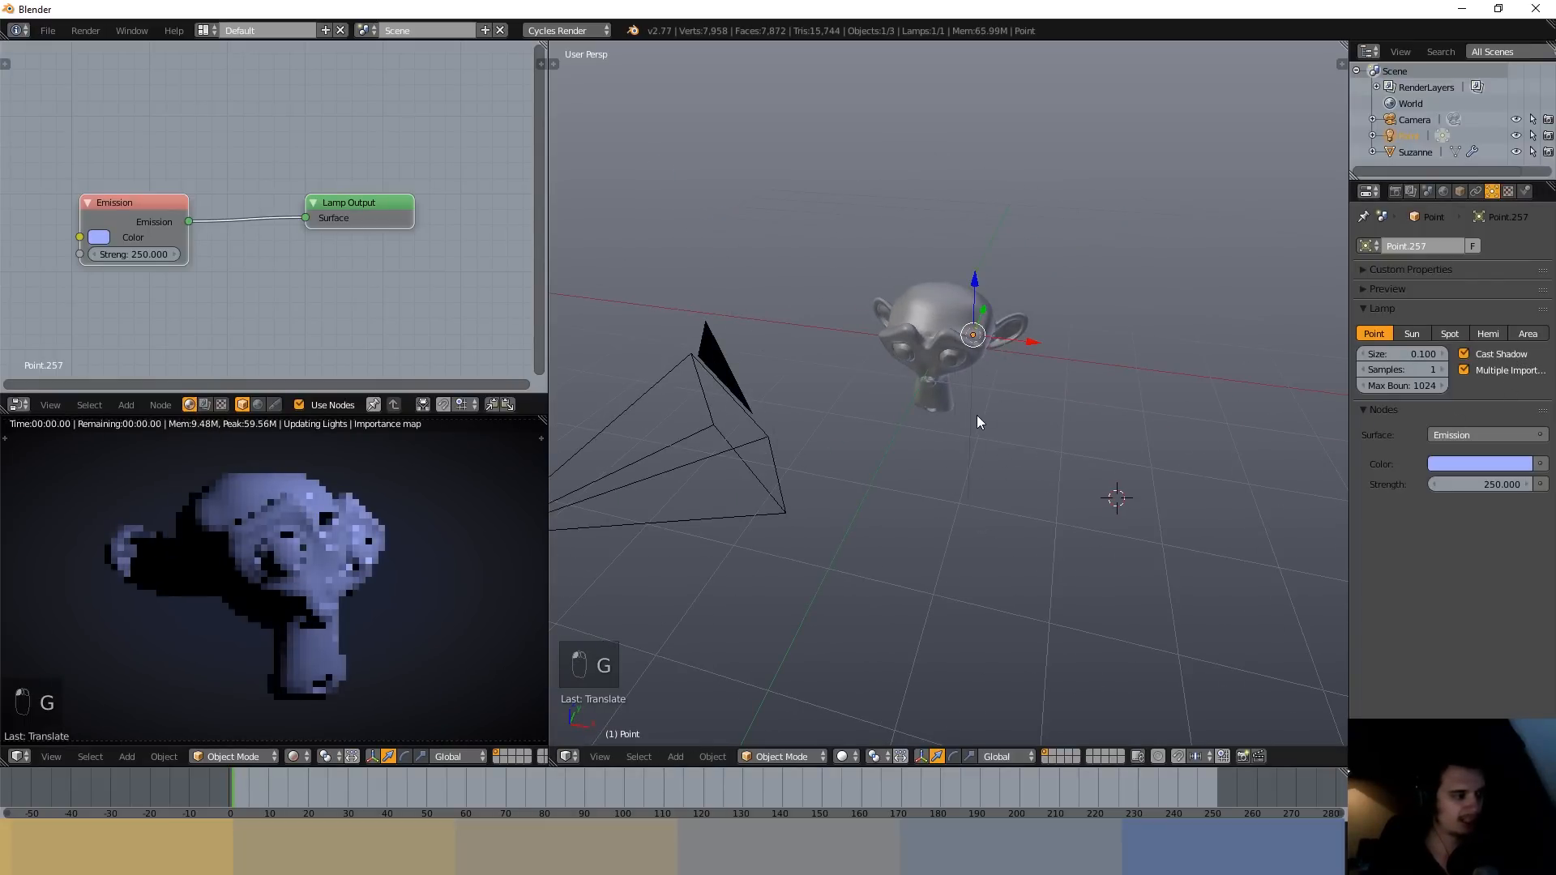
- Toggle Cast Shadow off and on again for the point lamp beside the monkey head to compare the render
middle_click_drag(669, 514, 713, 492)
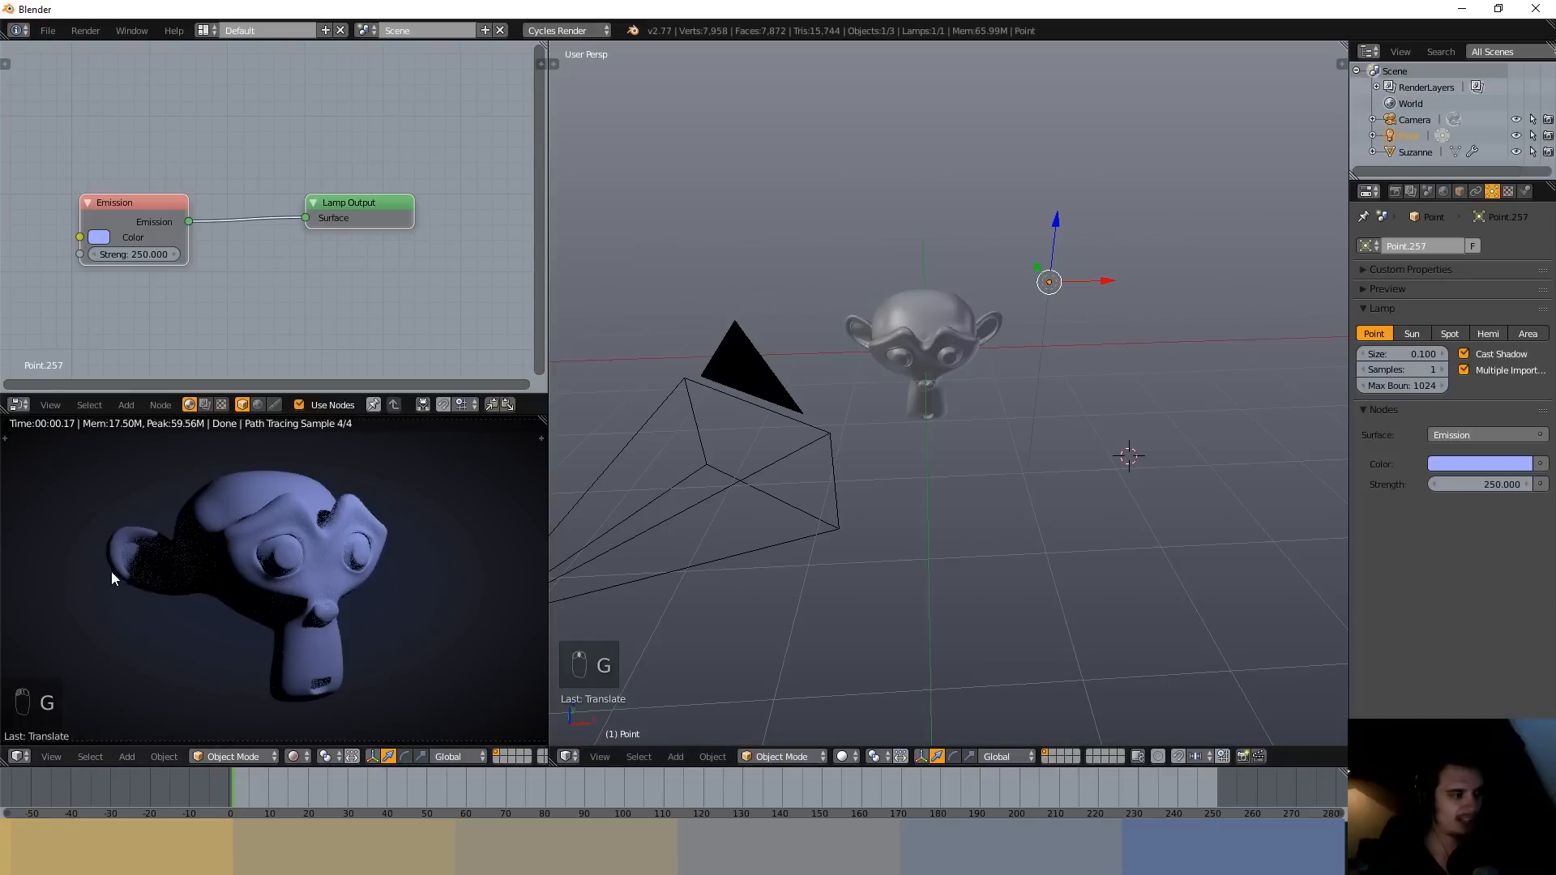
left_click(1485, 358)
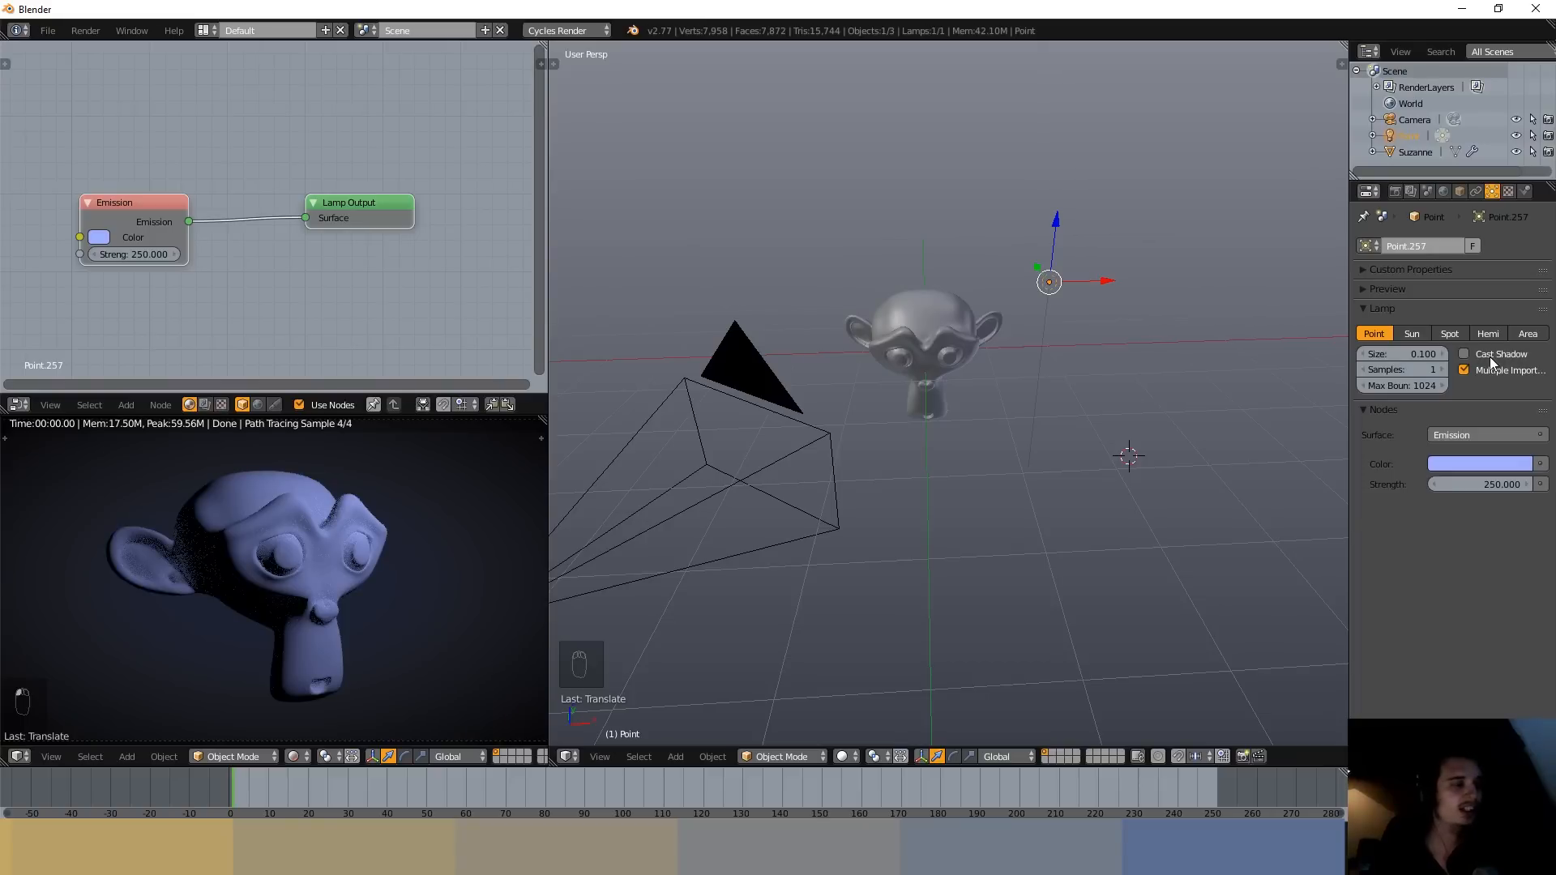
left_click(1489, 357)
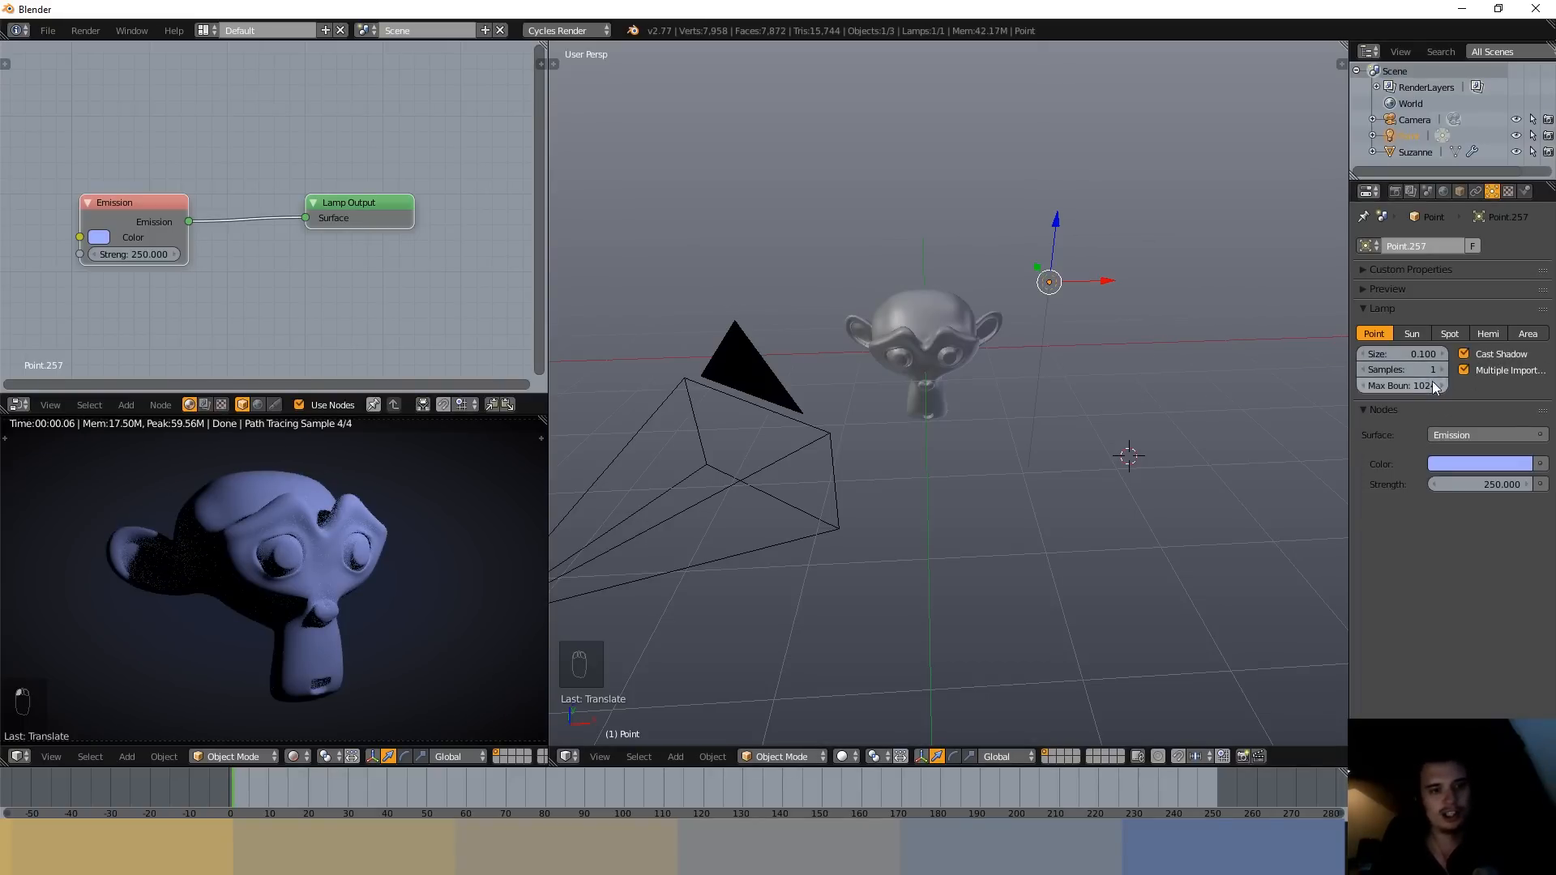
- Set the point lamp's size to 0, compare the render's shadows up close, and raise the size to 0.694
scroll(1053, 331, "up", 3)
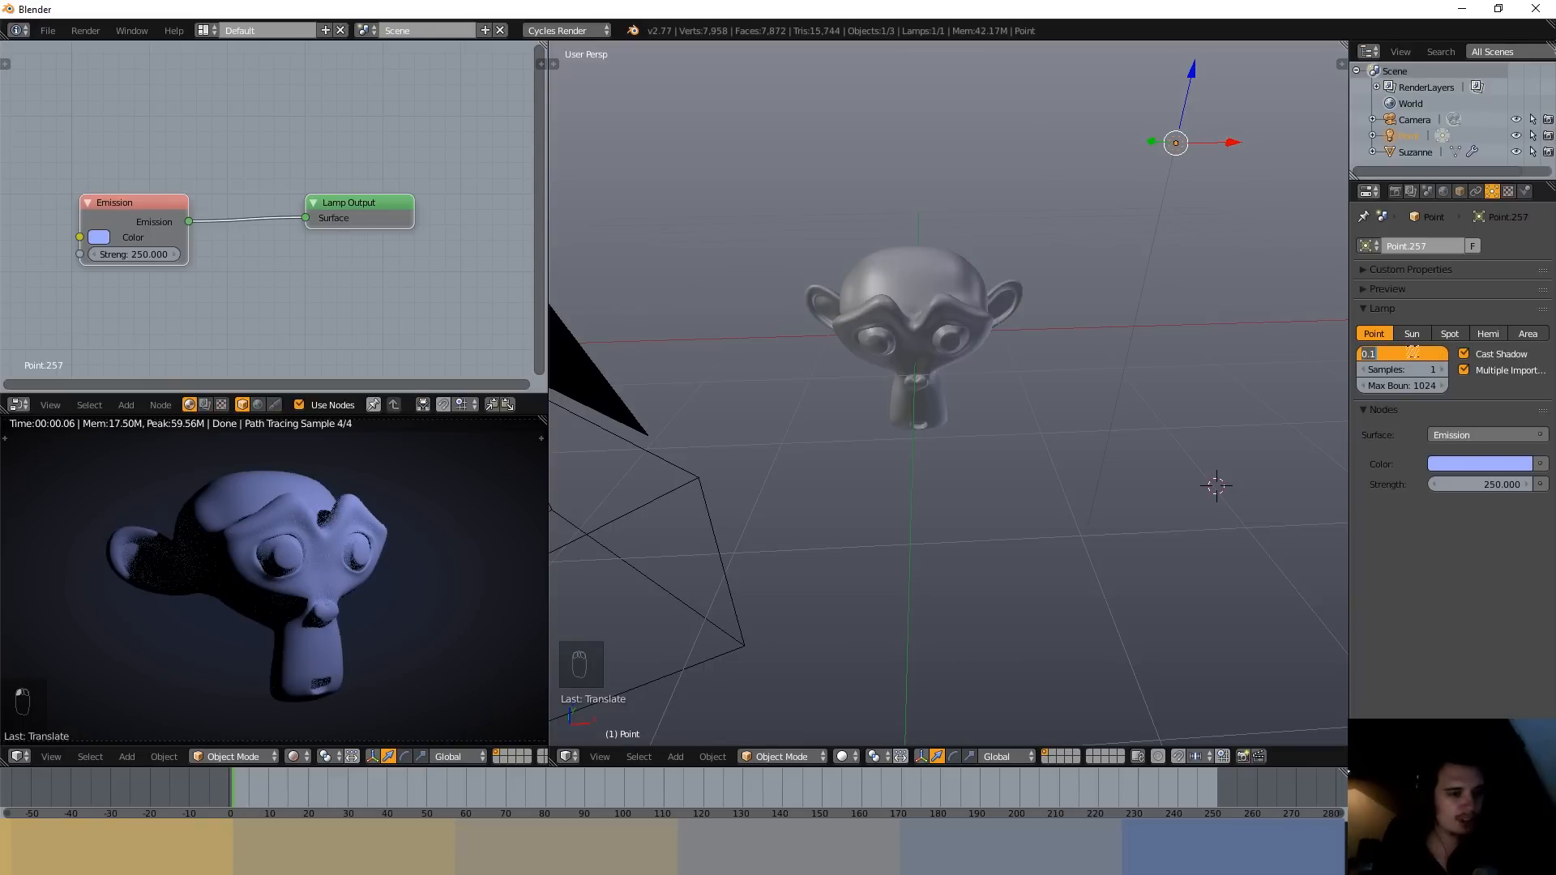
type("0")
key("Return")
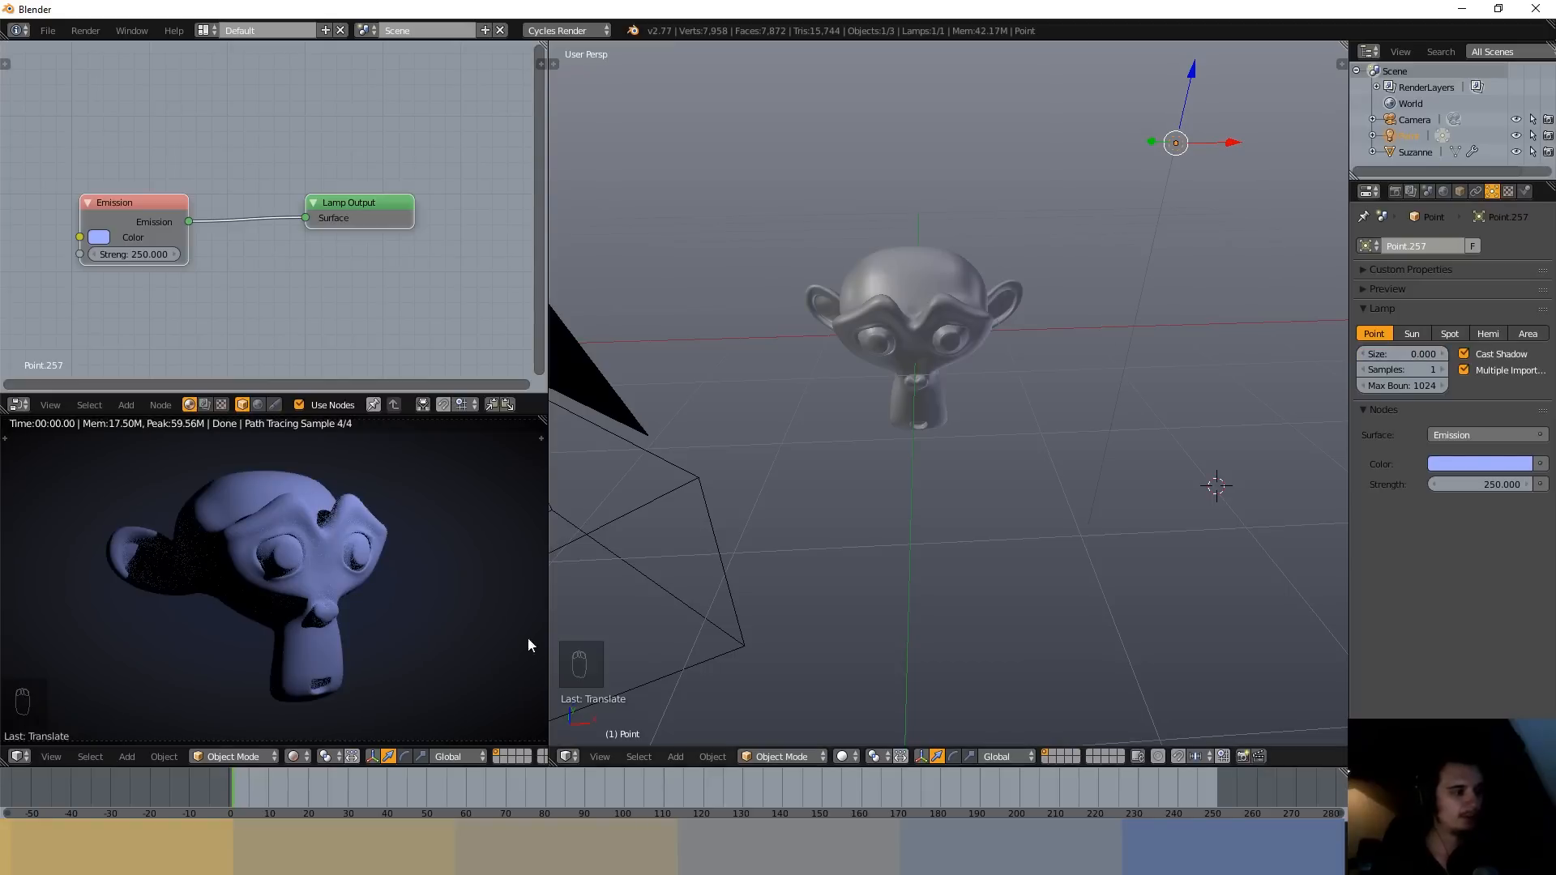
scroll(216, 613, "up", 2)
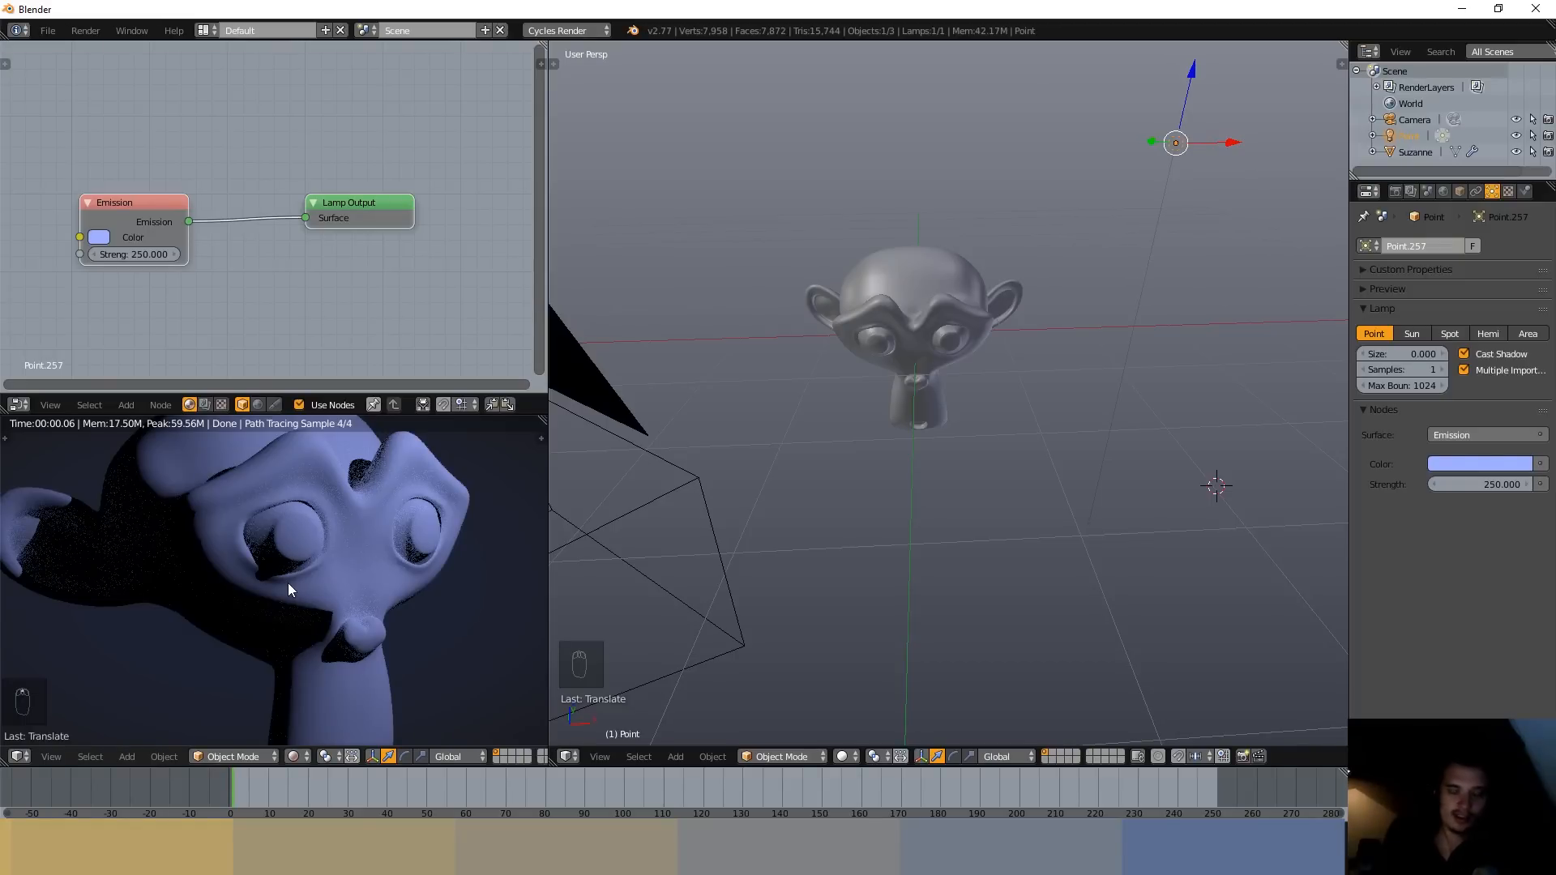
left_click_drag(1402, 354, 1463, 355)
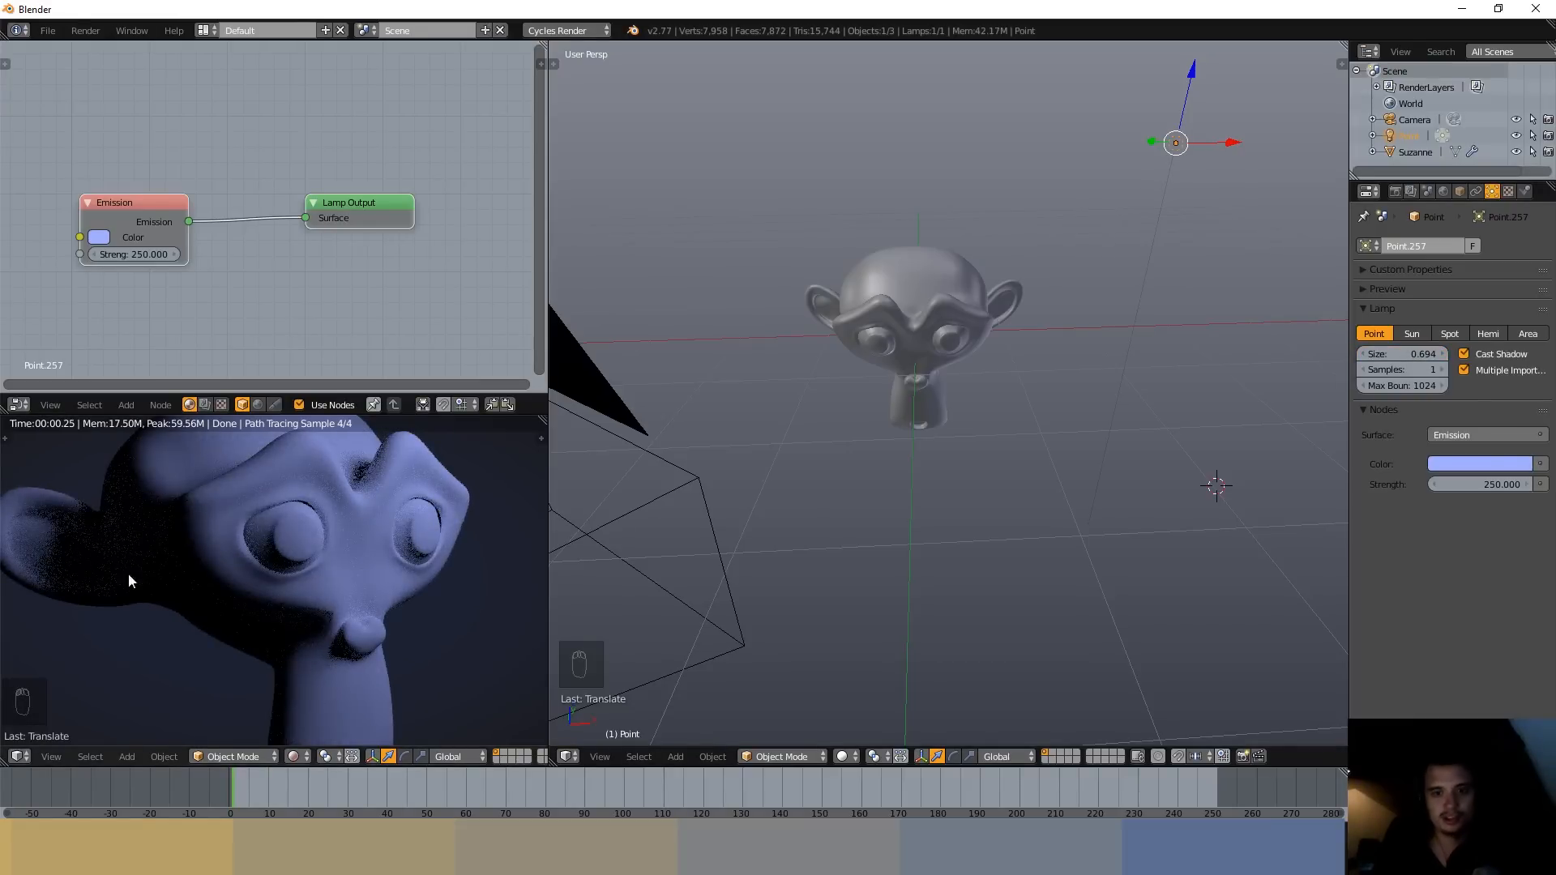
scroll(247, 616, "down", 4)
middle_click_drag(246, 616, 210, 663)
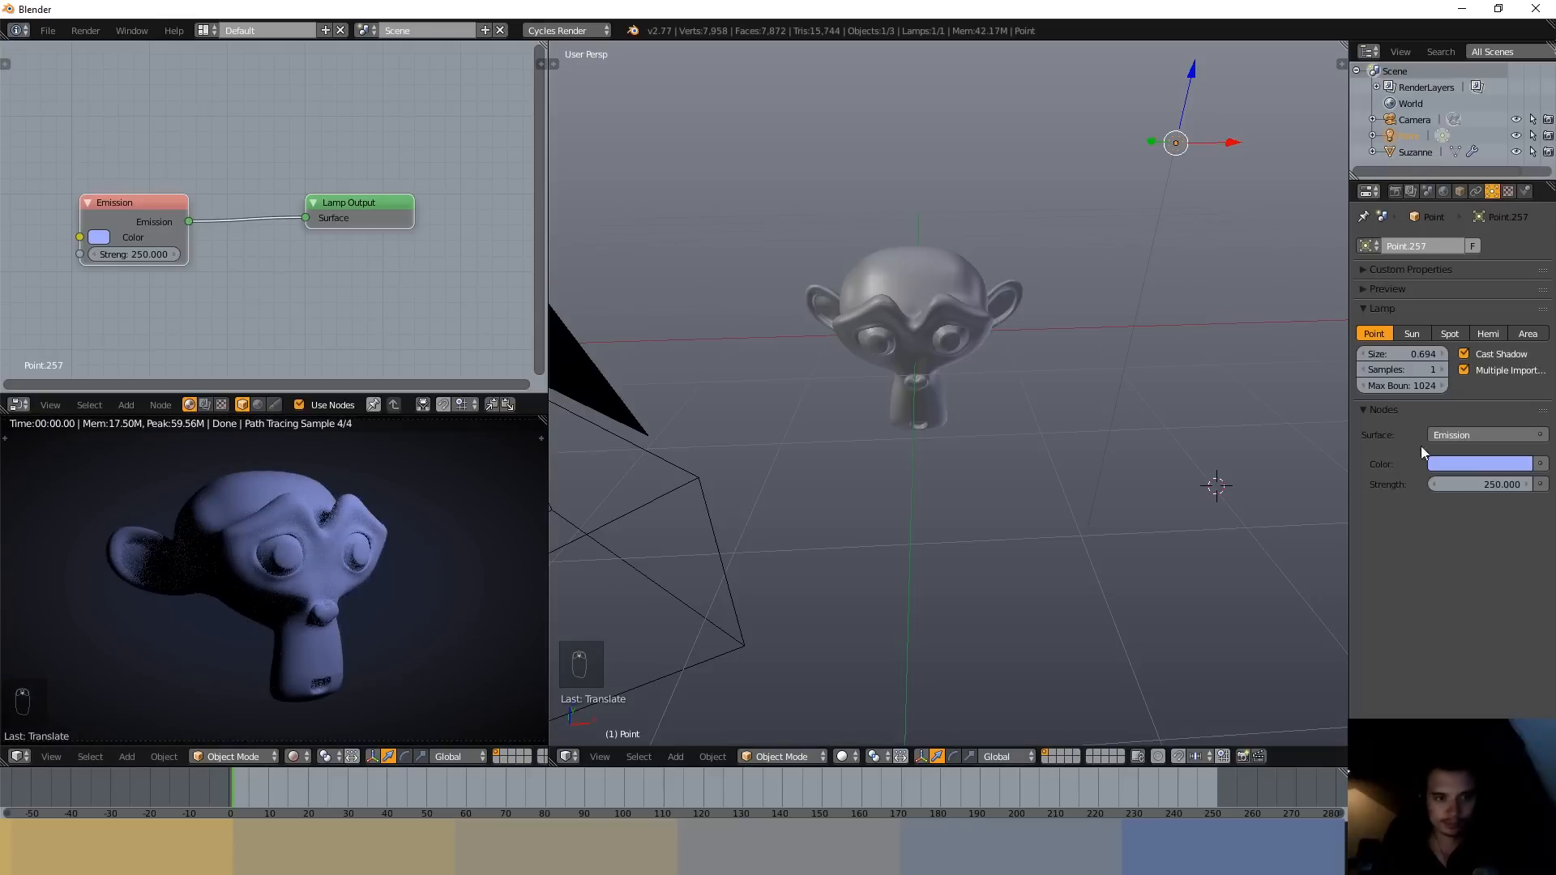
- Compare the shadow softness with the point lamp's size set to 0 and to 1
left_click(1427, 352)
type("0")
key("Return")
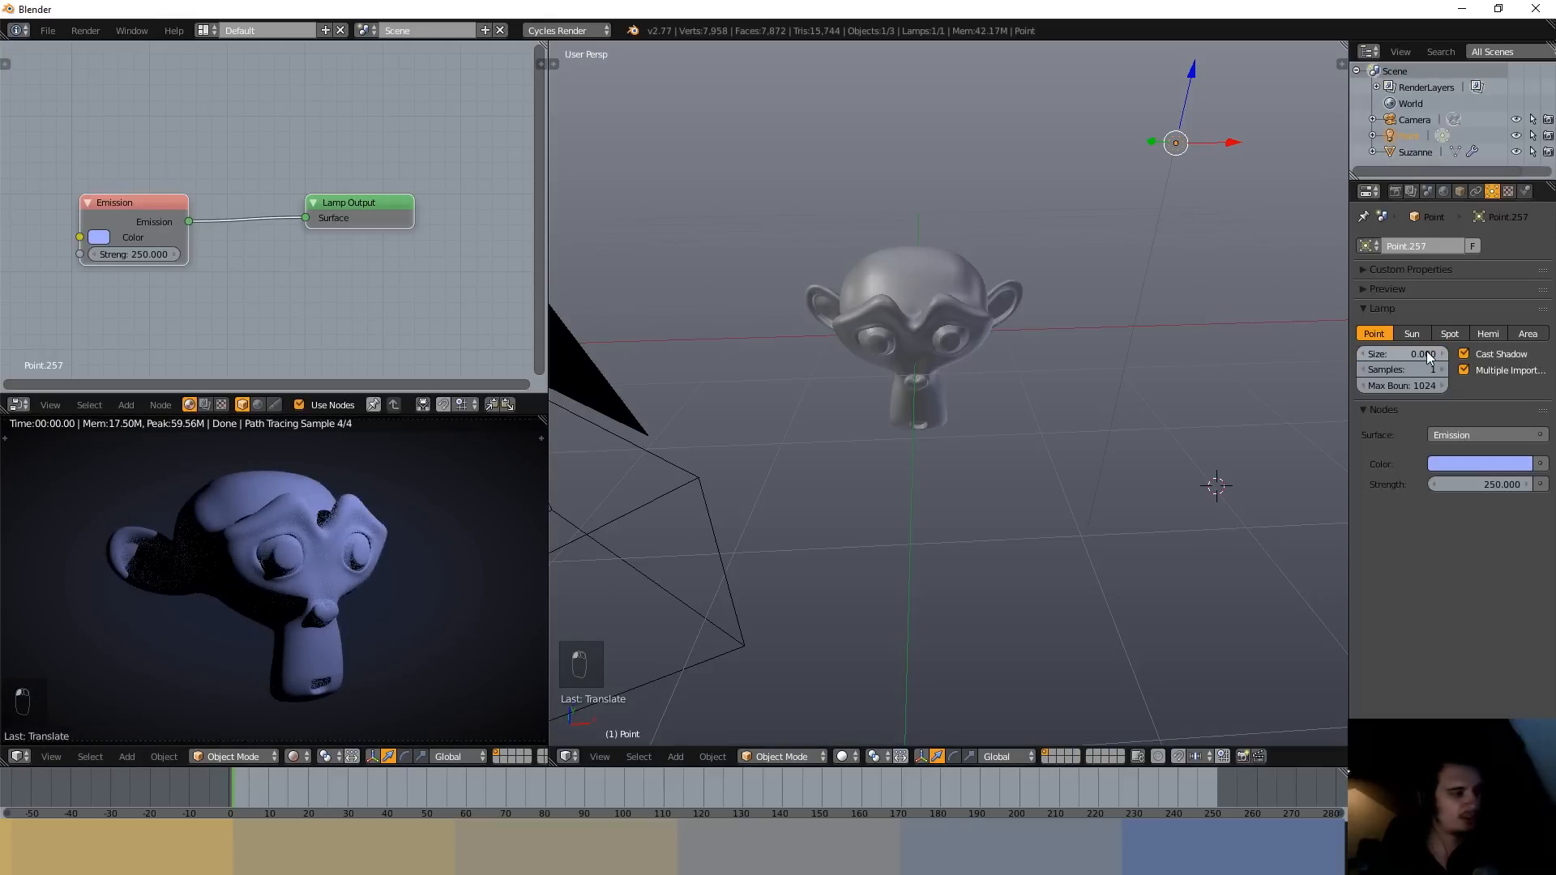
left_click(1427, 353)
type("1")
key("Return")
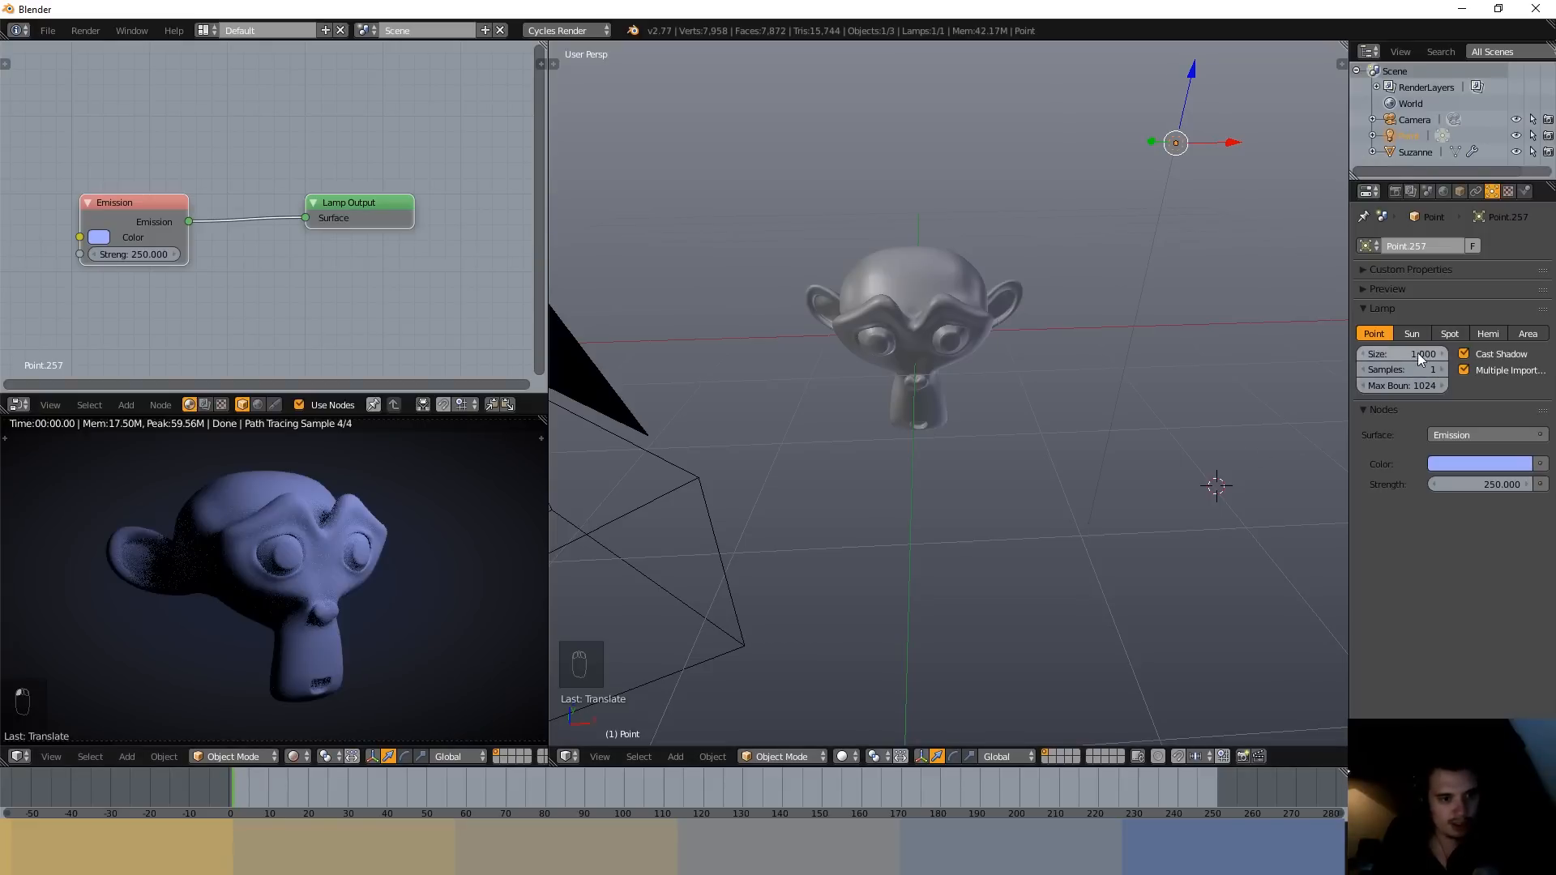
- Try point lamp sizes of 1.535 and 0, and set the size to 0.1
left_click_drag(1417, 354, 1361, 348)
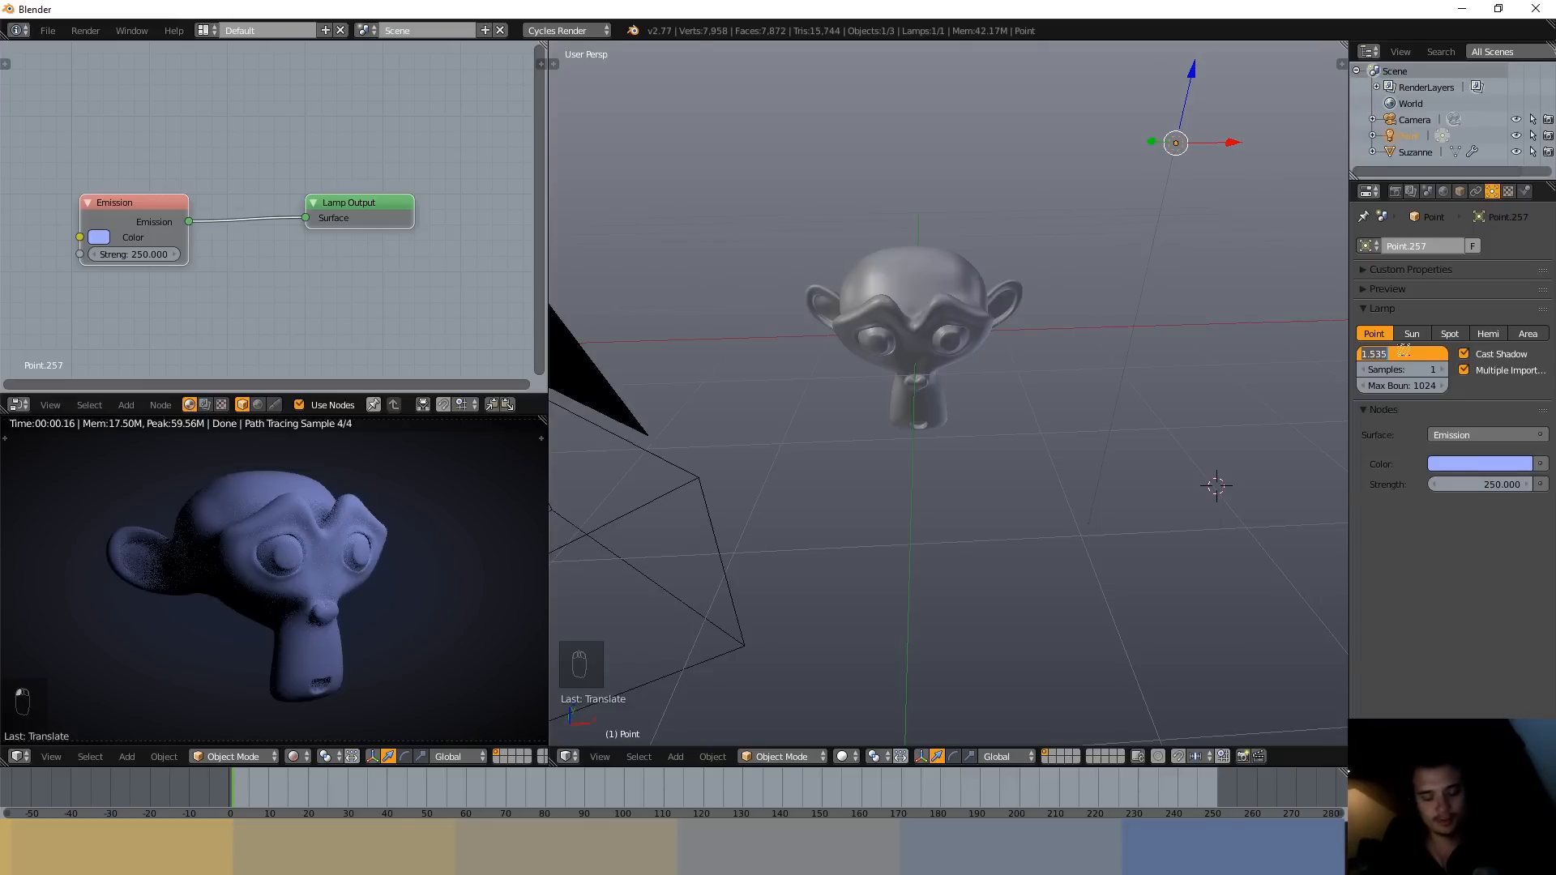
type("0")
key("Return")
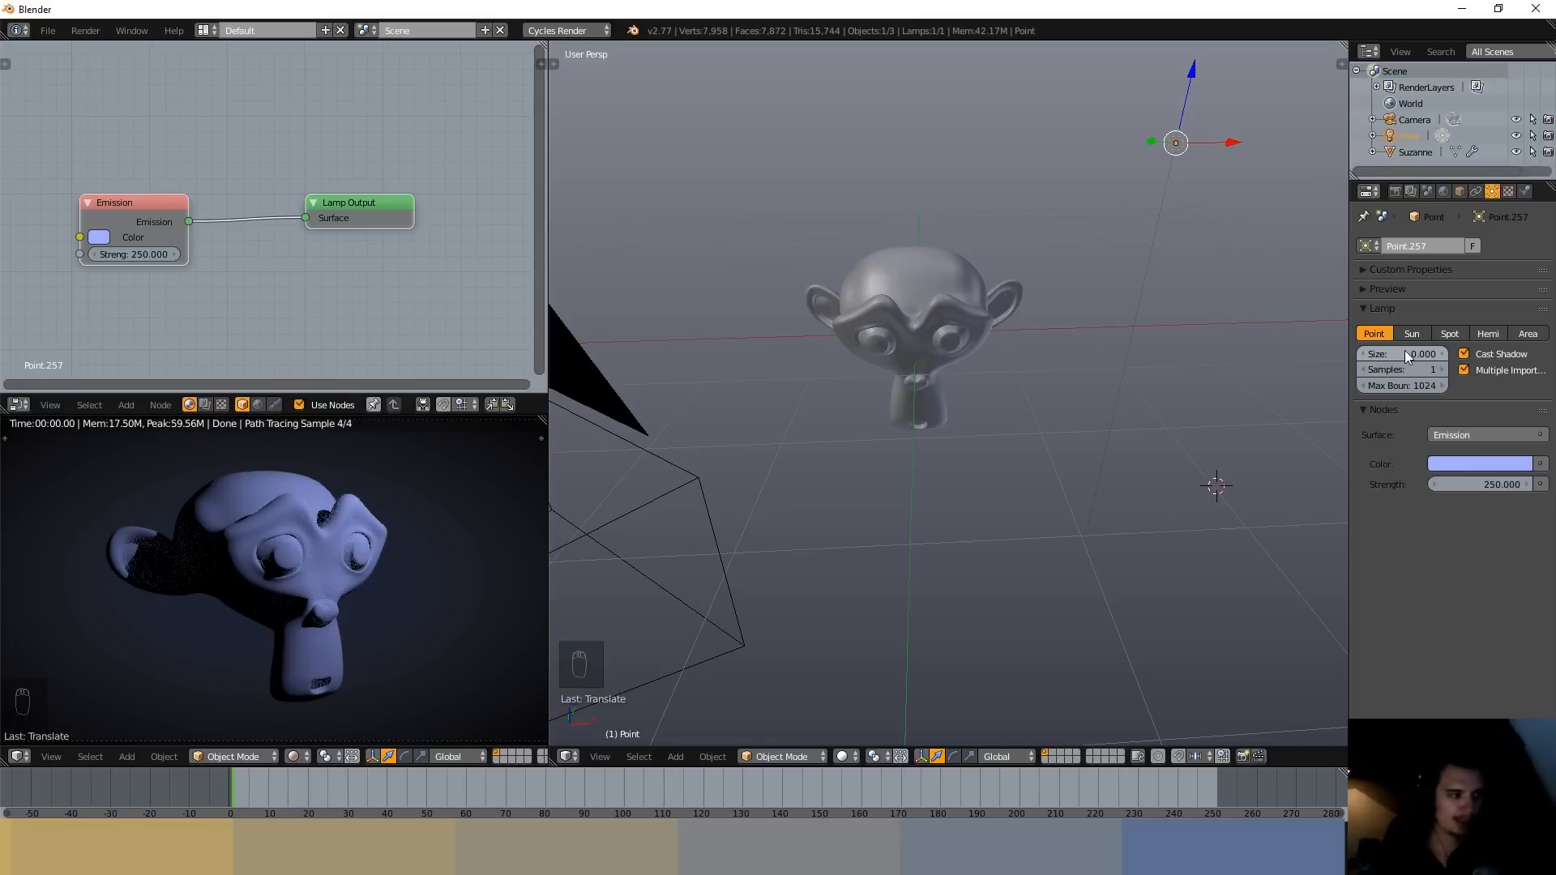
left_click(1404, 353)
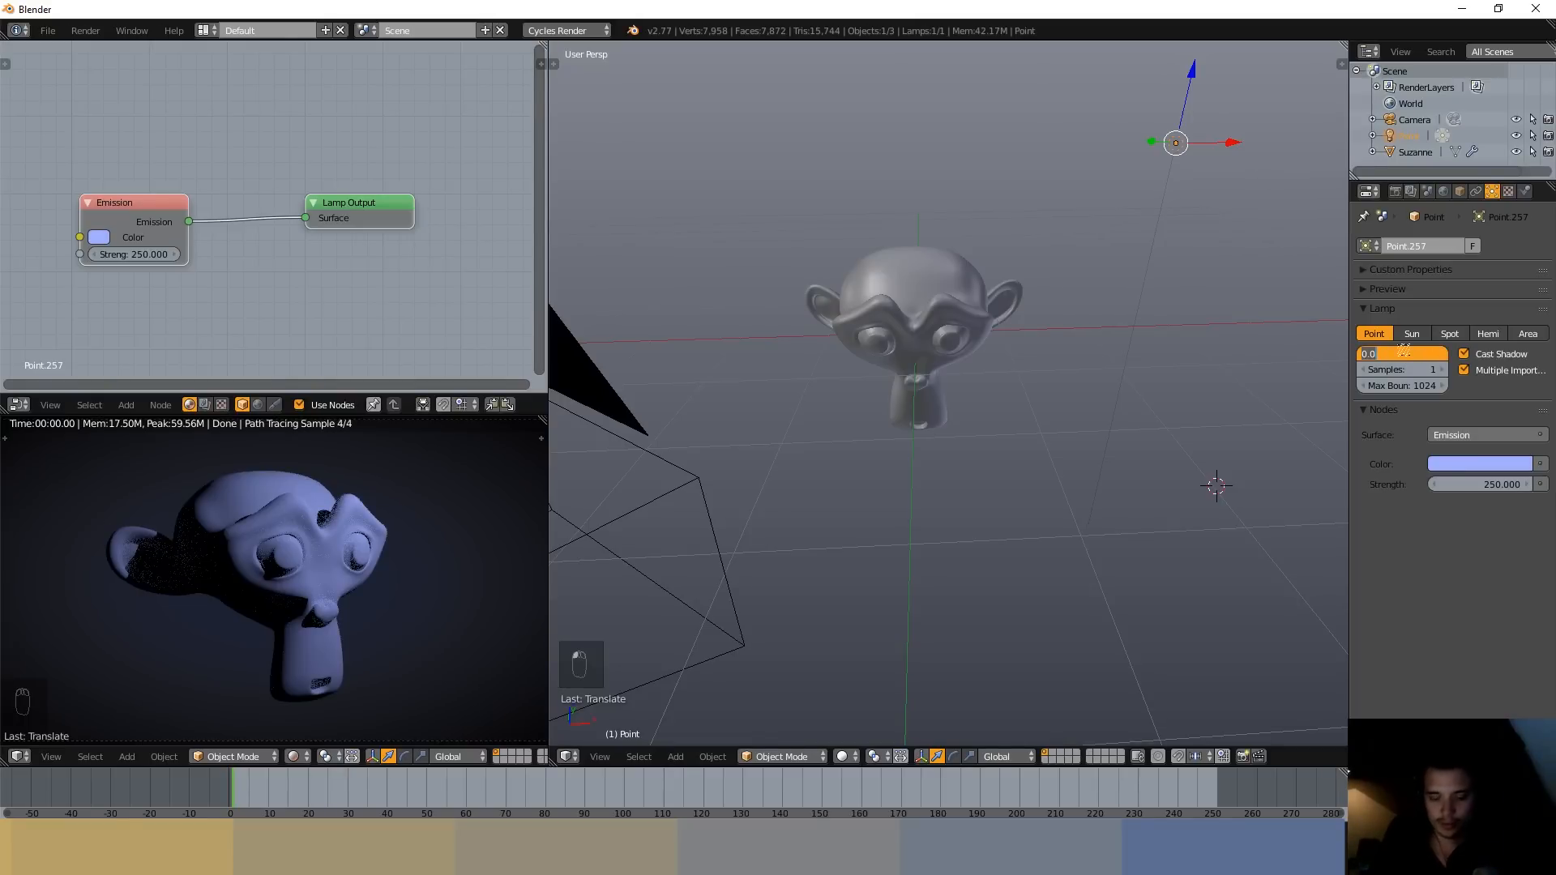
type("0.1")
key("Return")
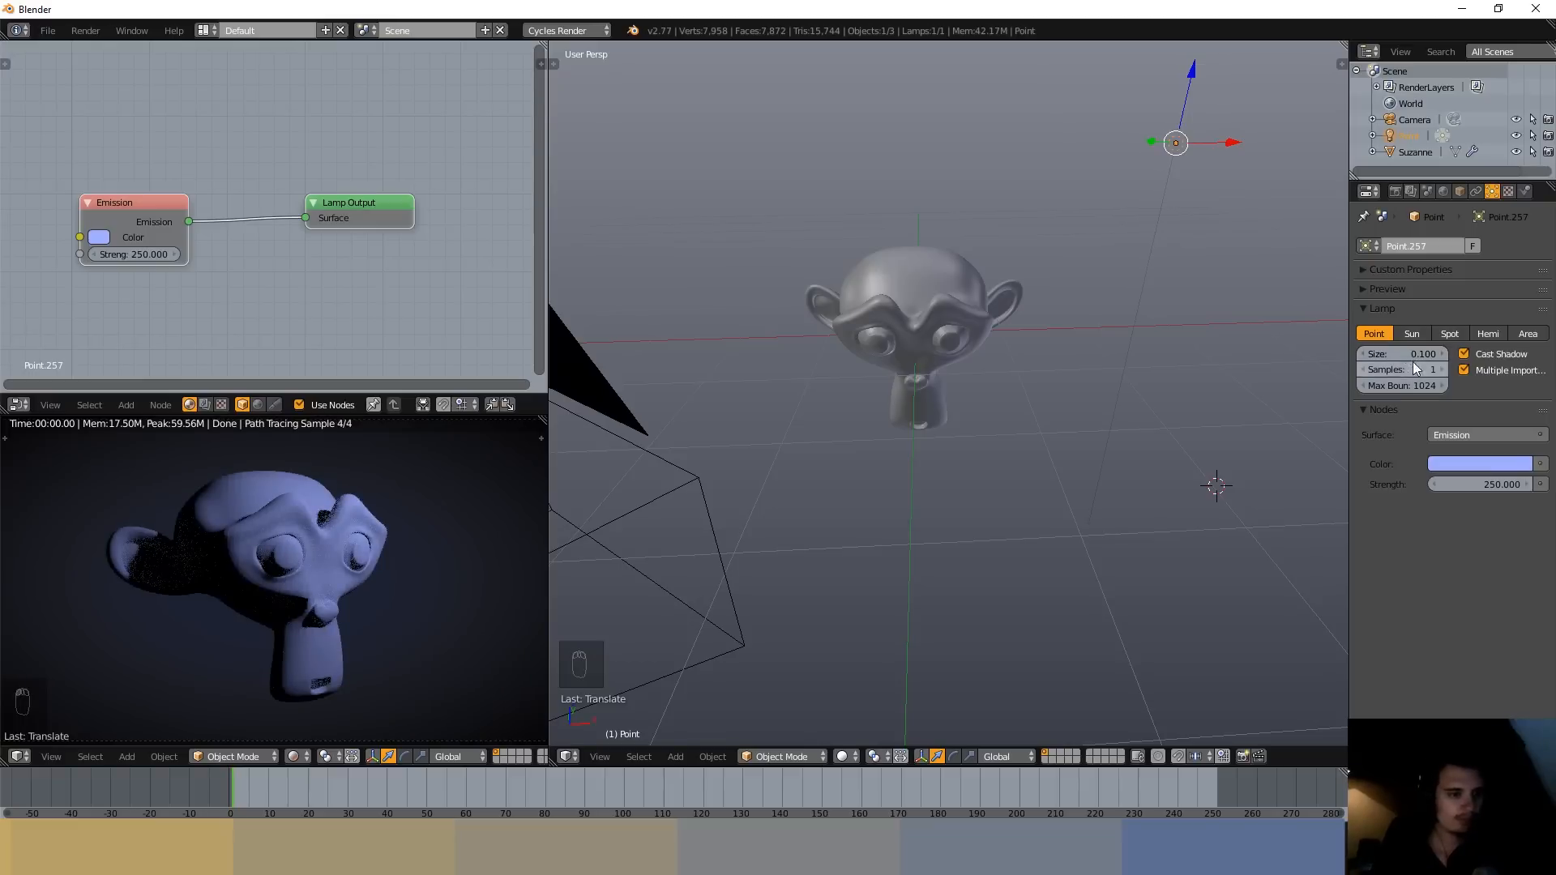
- Raise the point lamp's samples to 11 to check the render, and set them back to 1
left_click(1442, 373)
left_click(1442, 373)
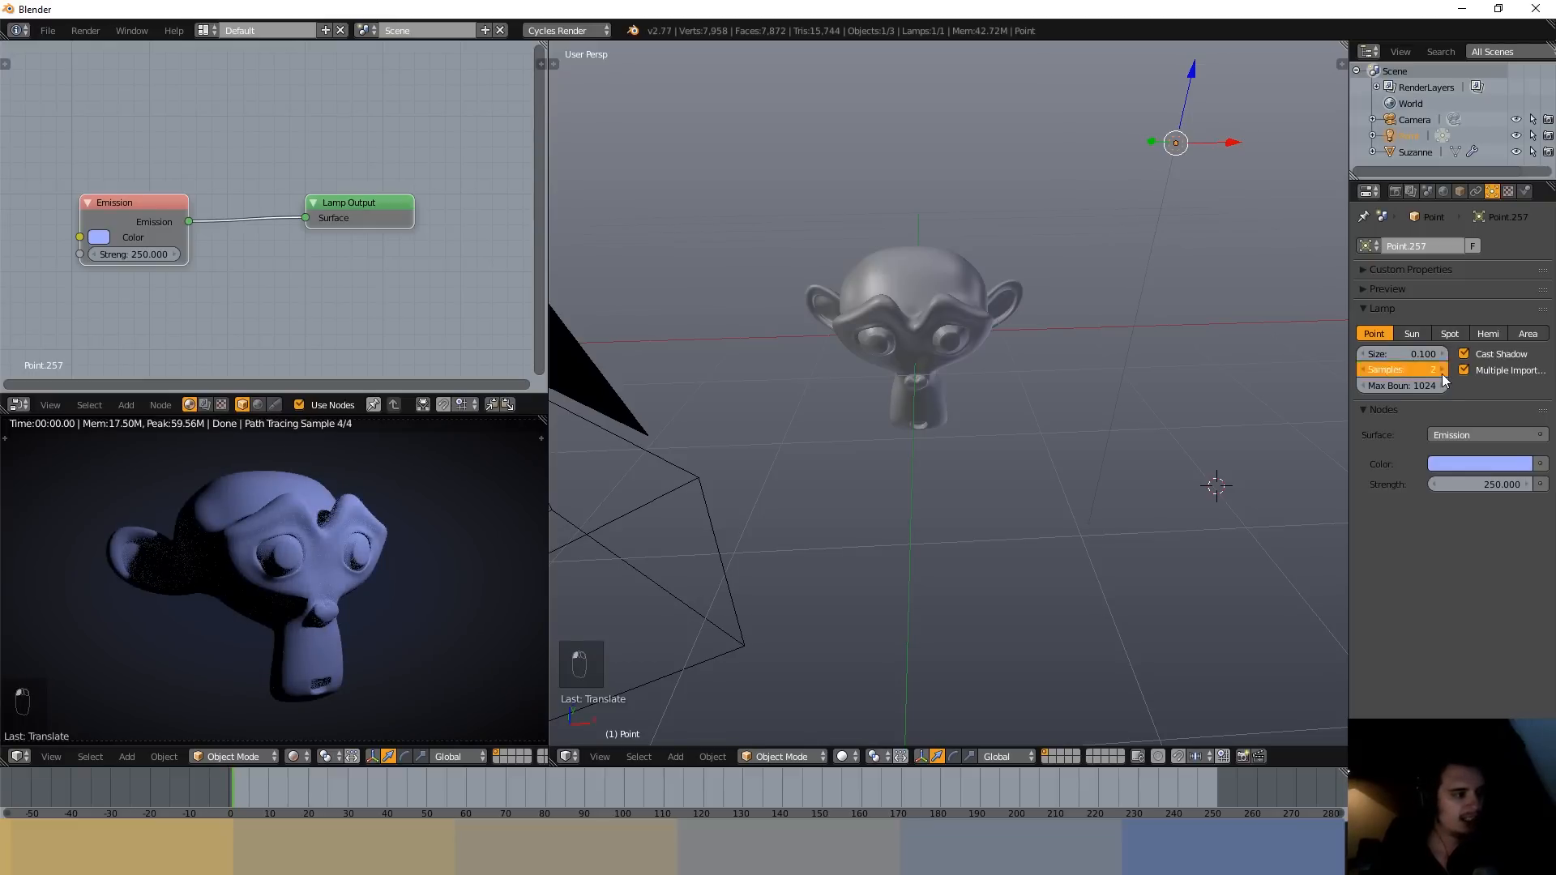
left_click(1442, 373)
left_click(1442, 373)
left_click(1442, 373)
left_click(1441, 373)
left_click(1441, 373)
left_click(1442, 373)
left_click(1441, 373)
left_click(1442, 373)
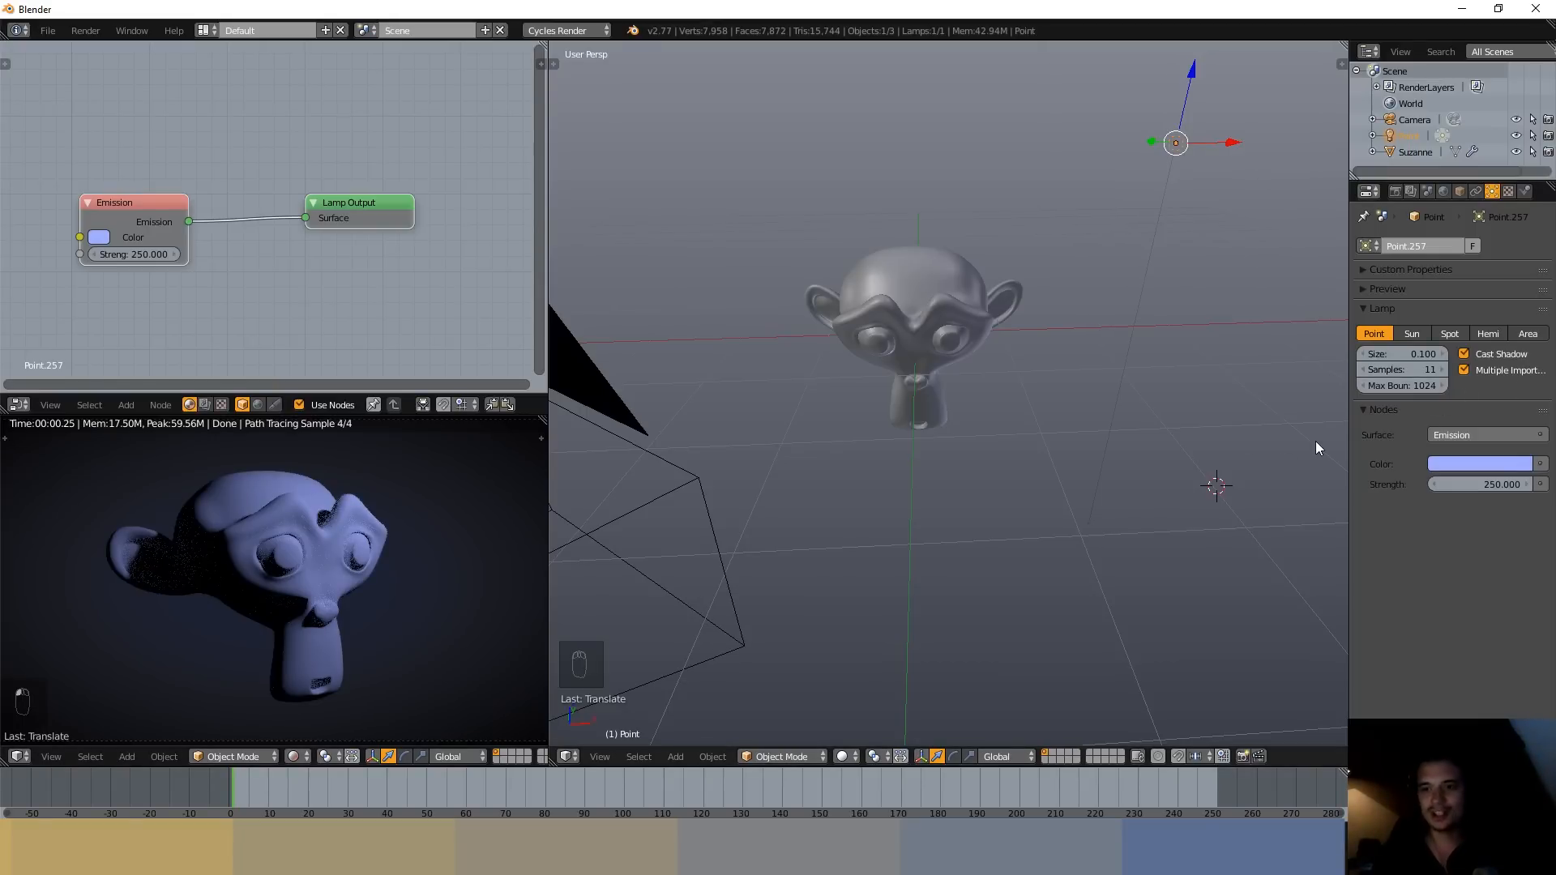
left_click(1414, 370)
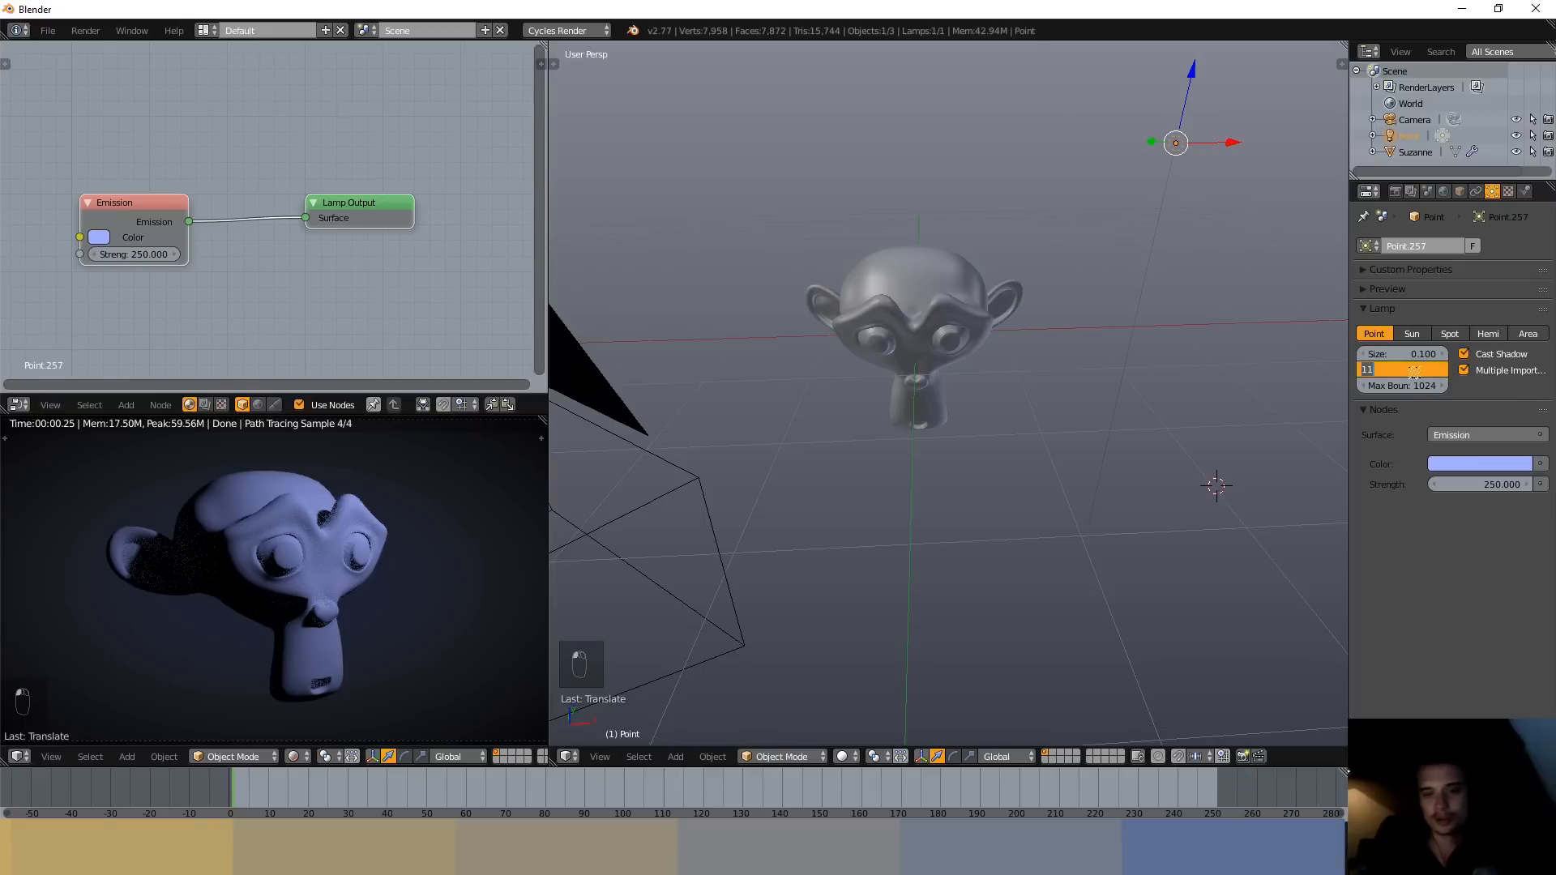
type("1")
key("Return")
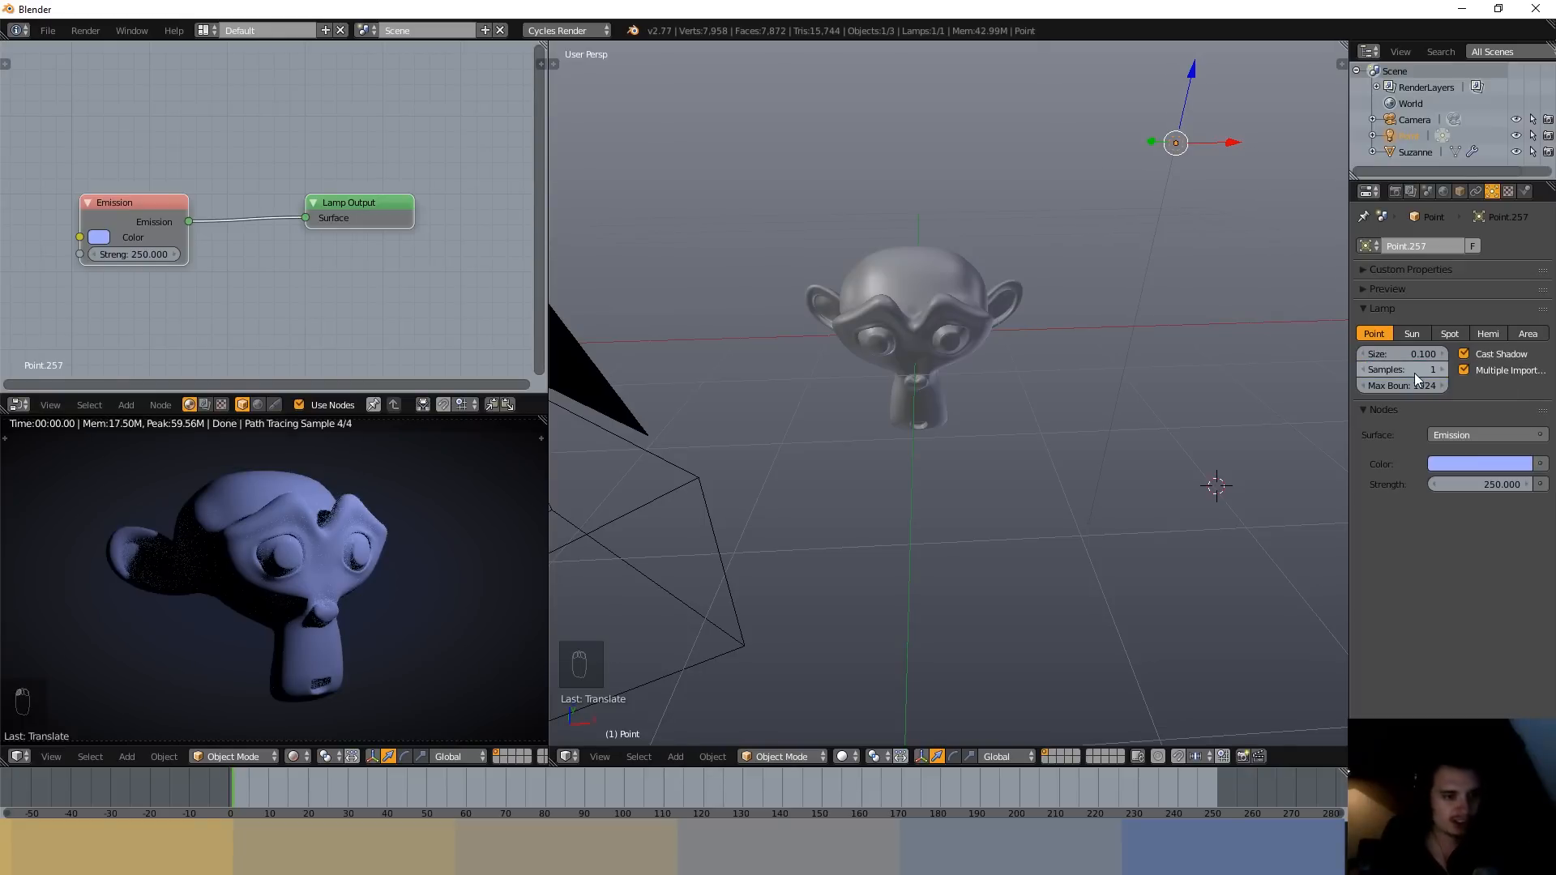
- Set the point lamp's max bounces to 1 and then 0, and inspect the shadowed ear and eye in the render
left_click(1417, 390)
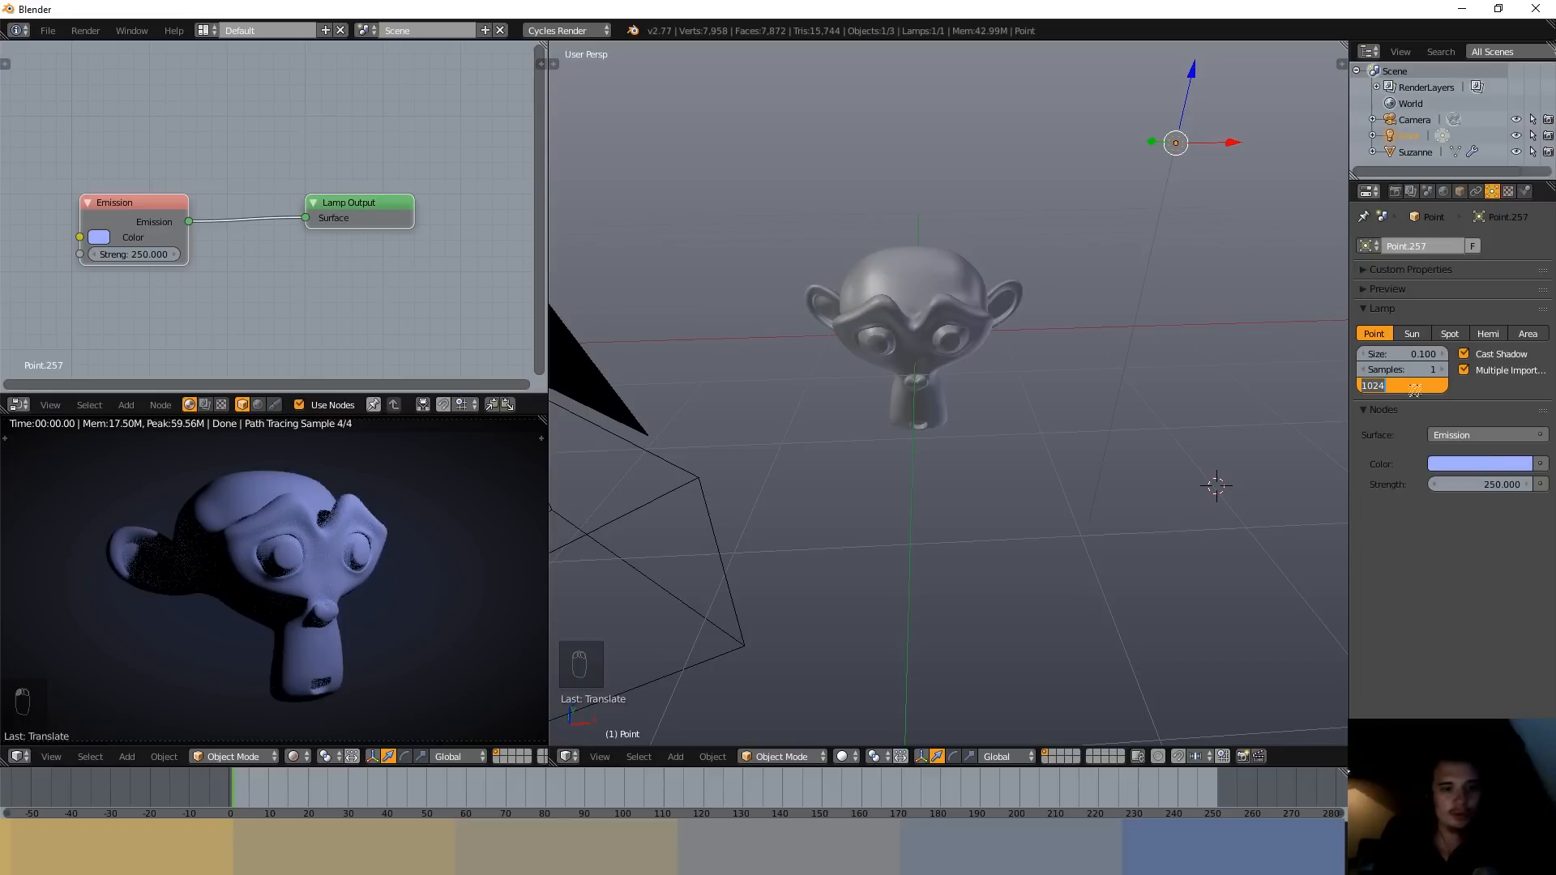
key("Return")
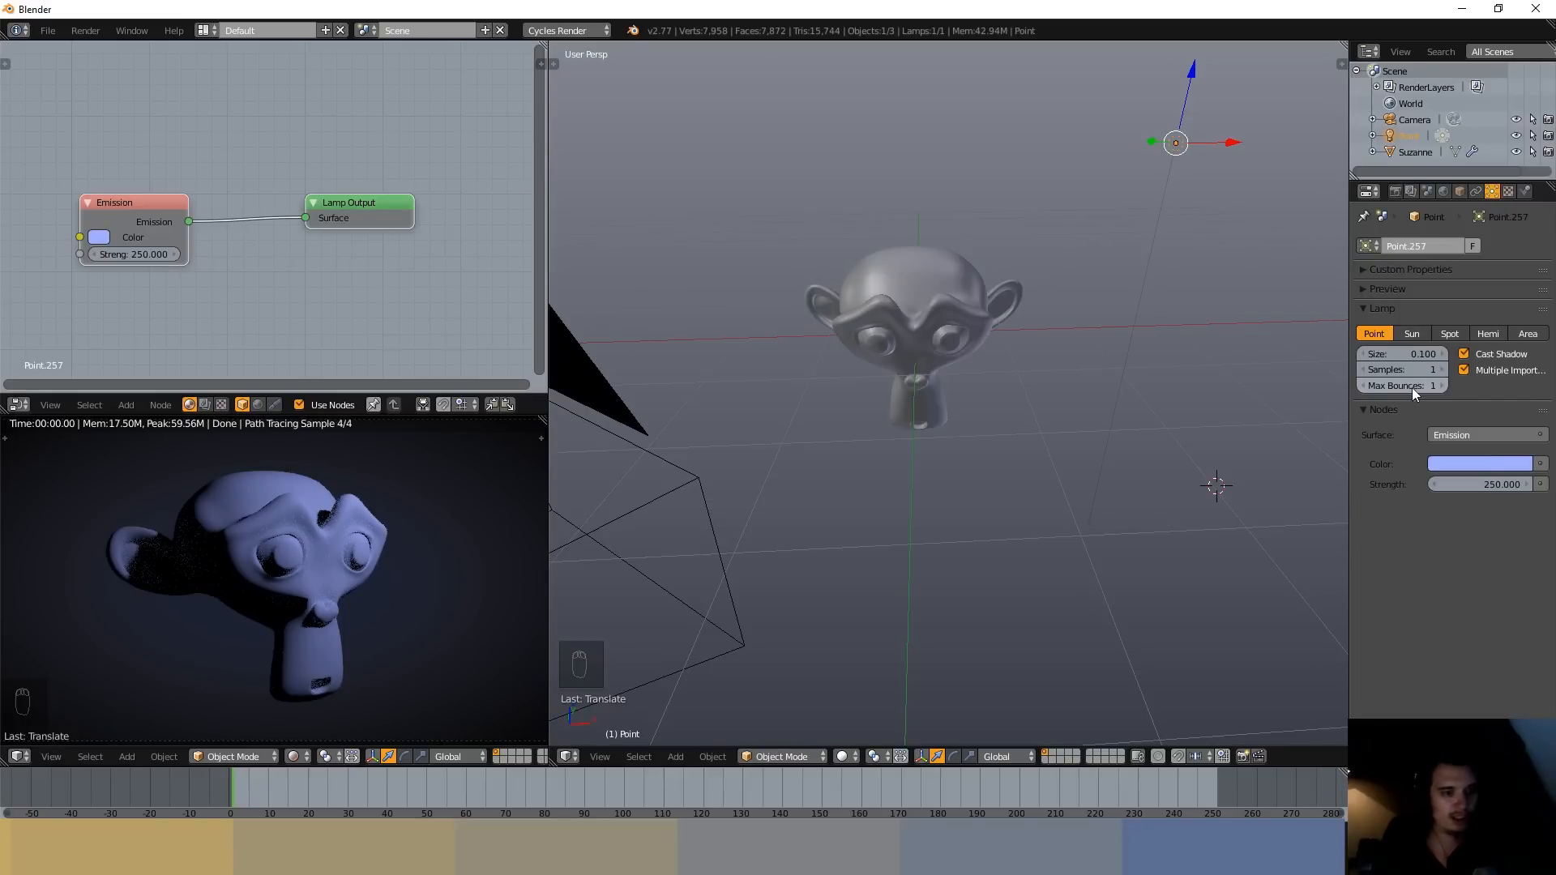
type("0")
key("Return")
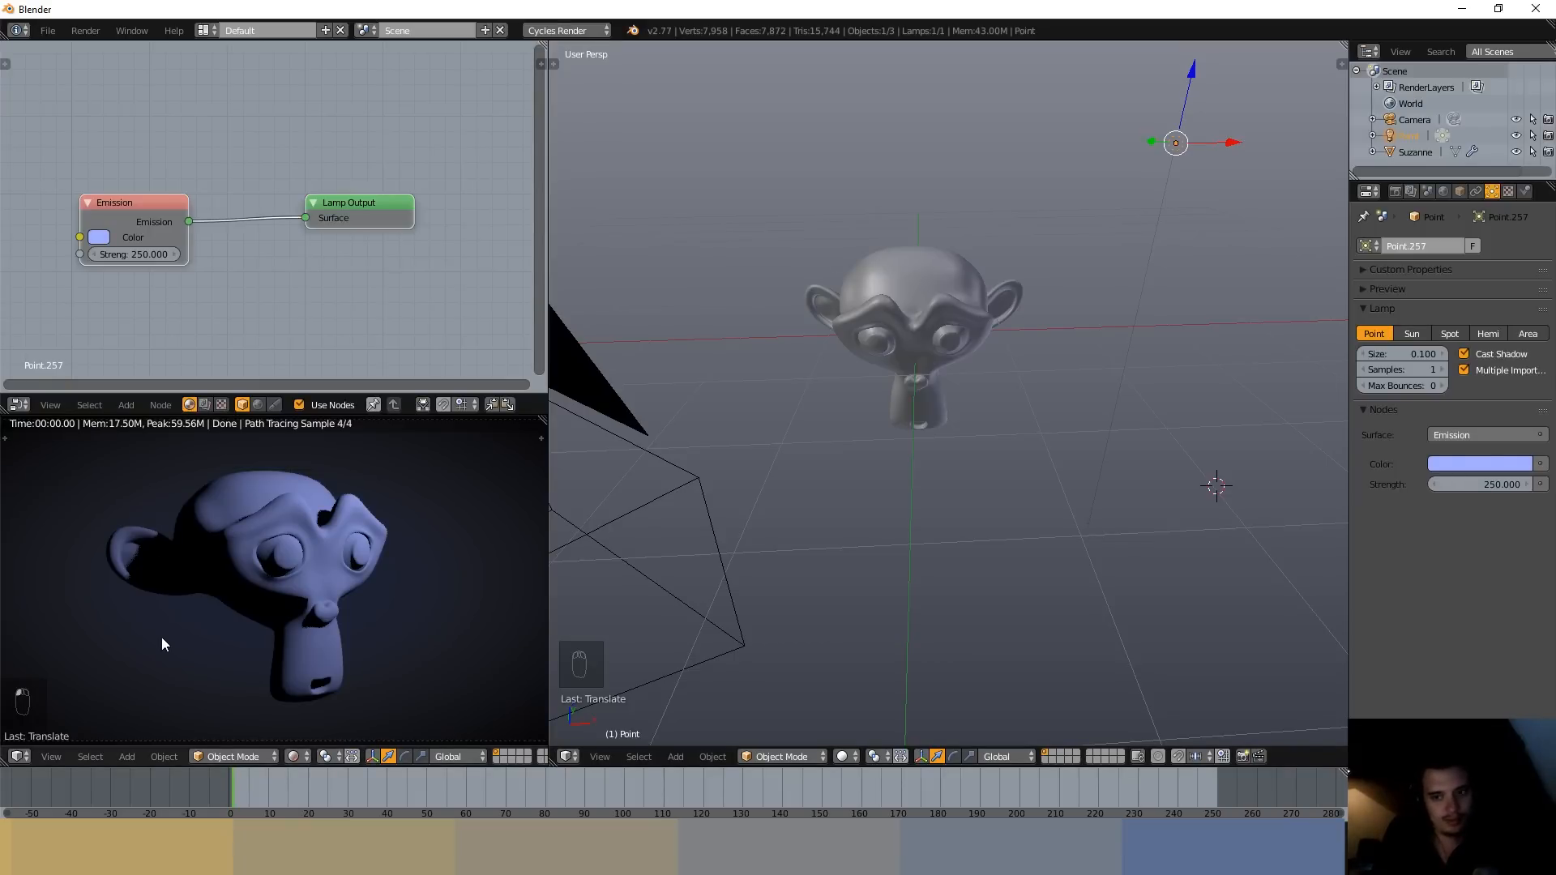
scroll(163, 637, "up", 5)
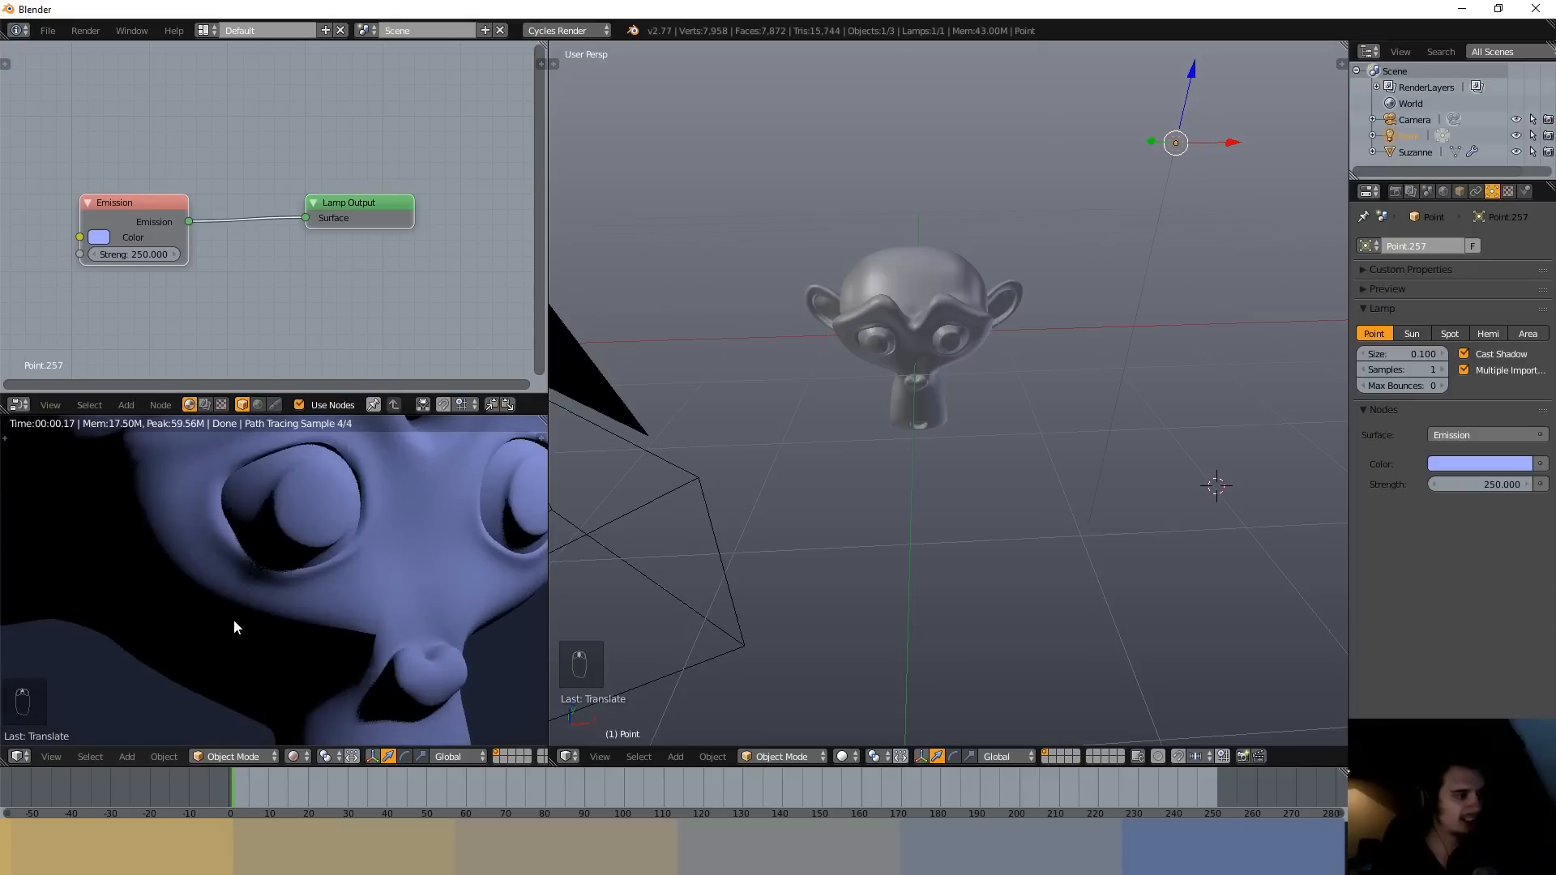
middle_click_drag(233, 620, 409, 668)
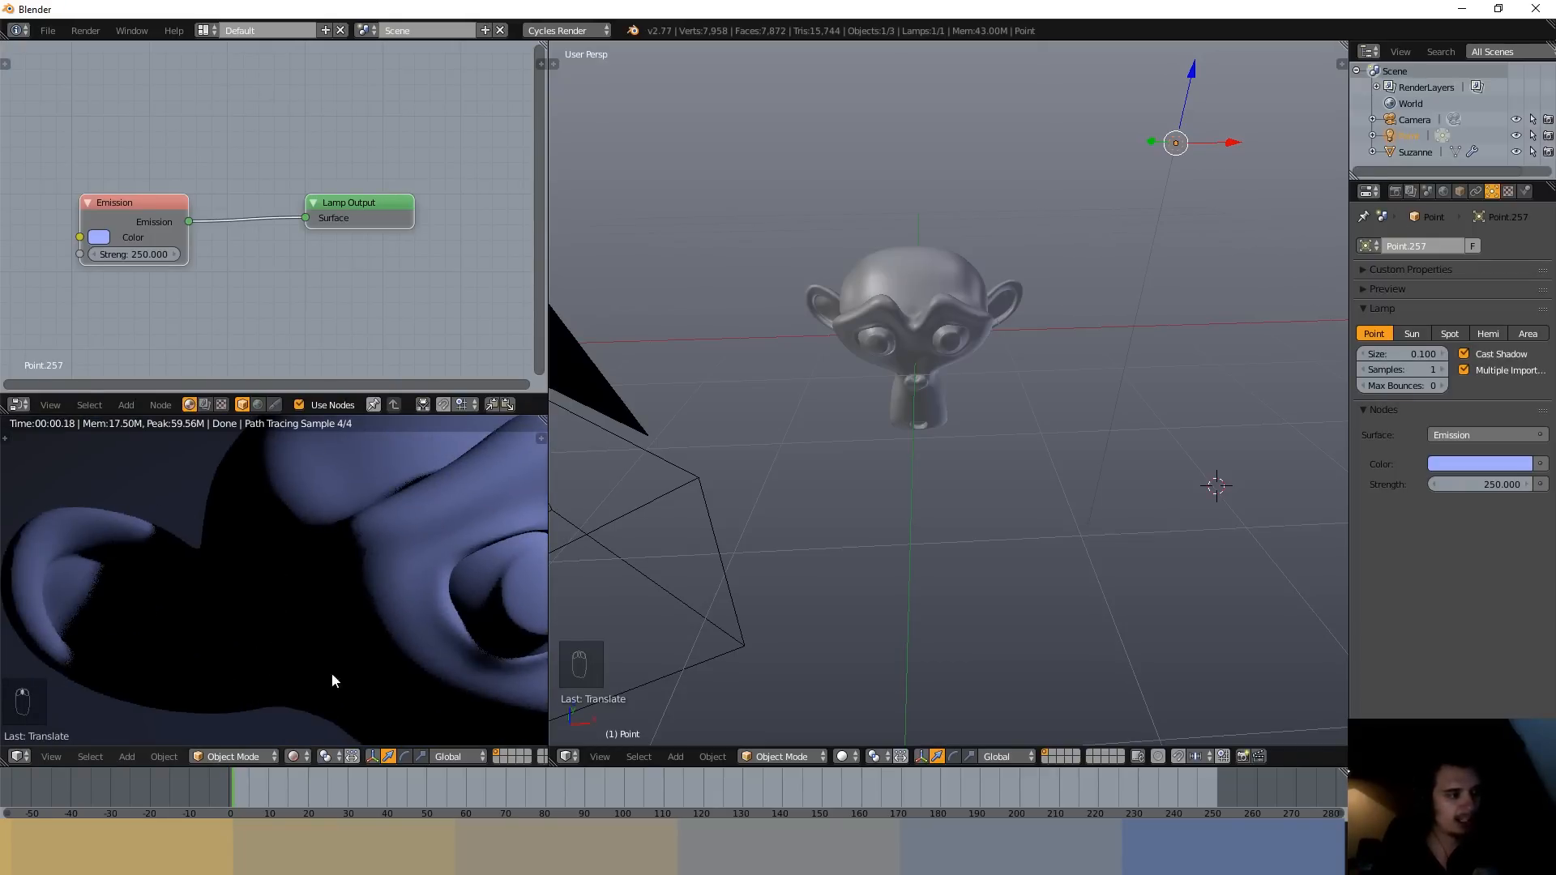
- Set the point lamp's max bounces to 1 and its emission strength to 600
left_click(1443, 386)
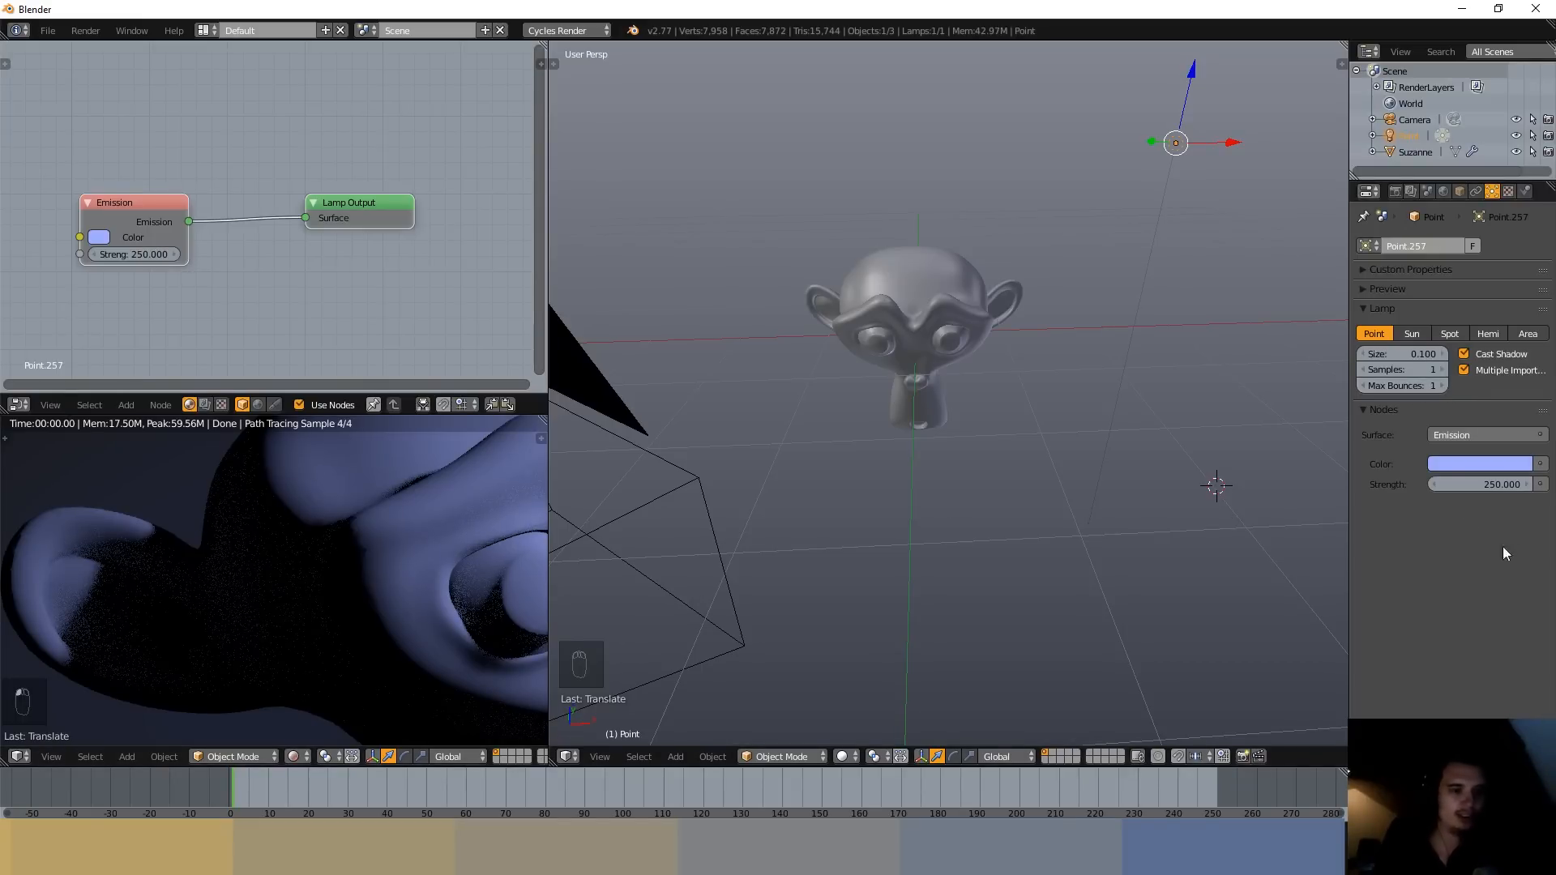
type("600")
key("Return")
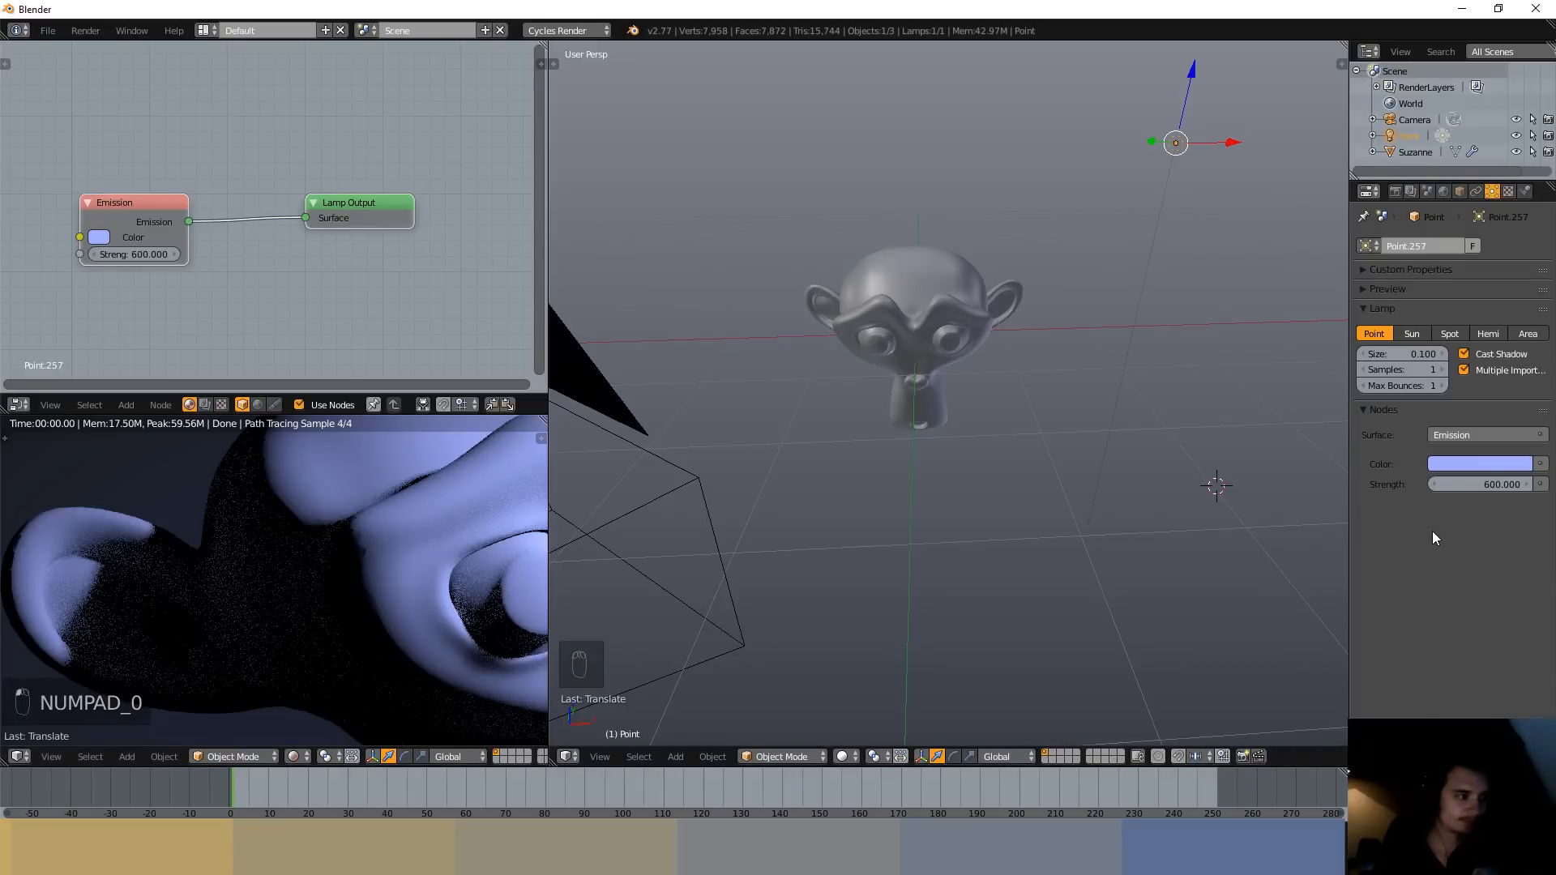
- Raise the point lamp's max bounces one at a time to 6 to compare the shadows
left_click(1441, 385)
left_click(1441, 385)
left_click(1441, 385)
left_click(1441, 385)
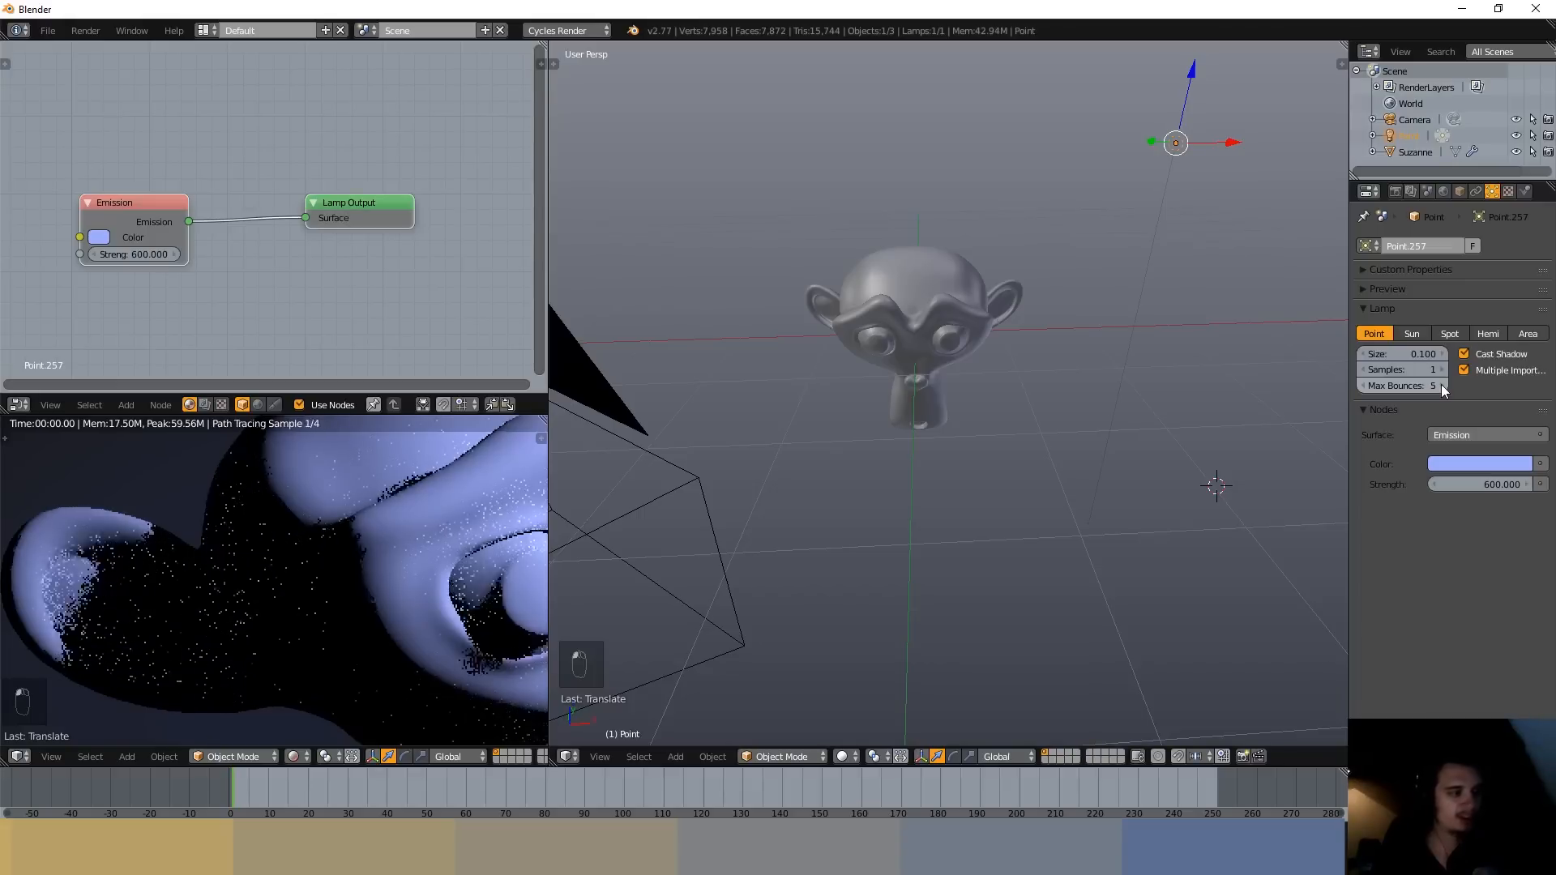
left_click(1441, 385)
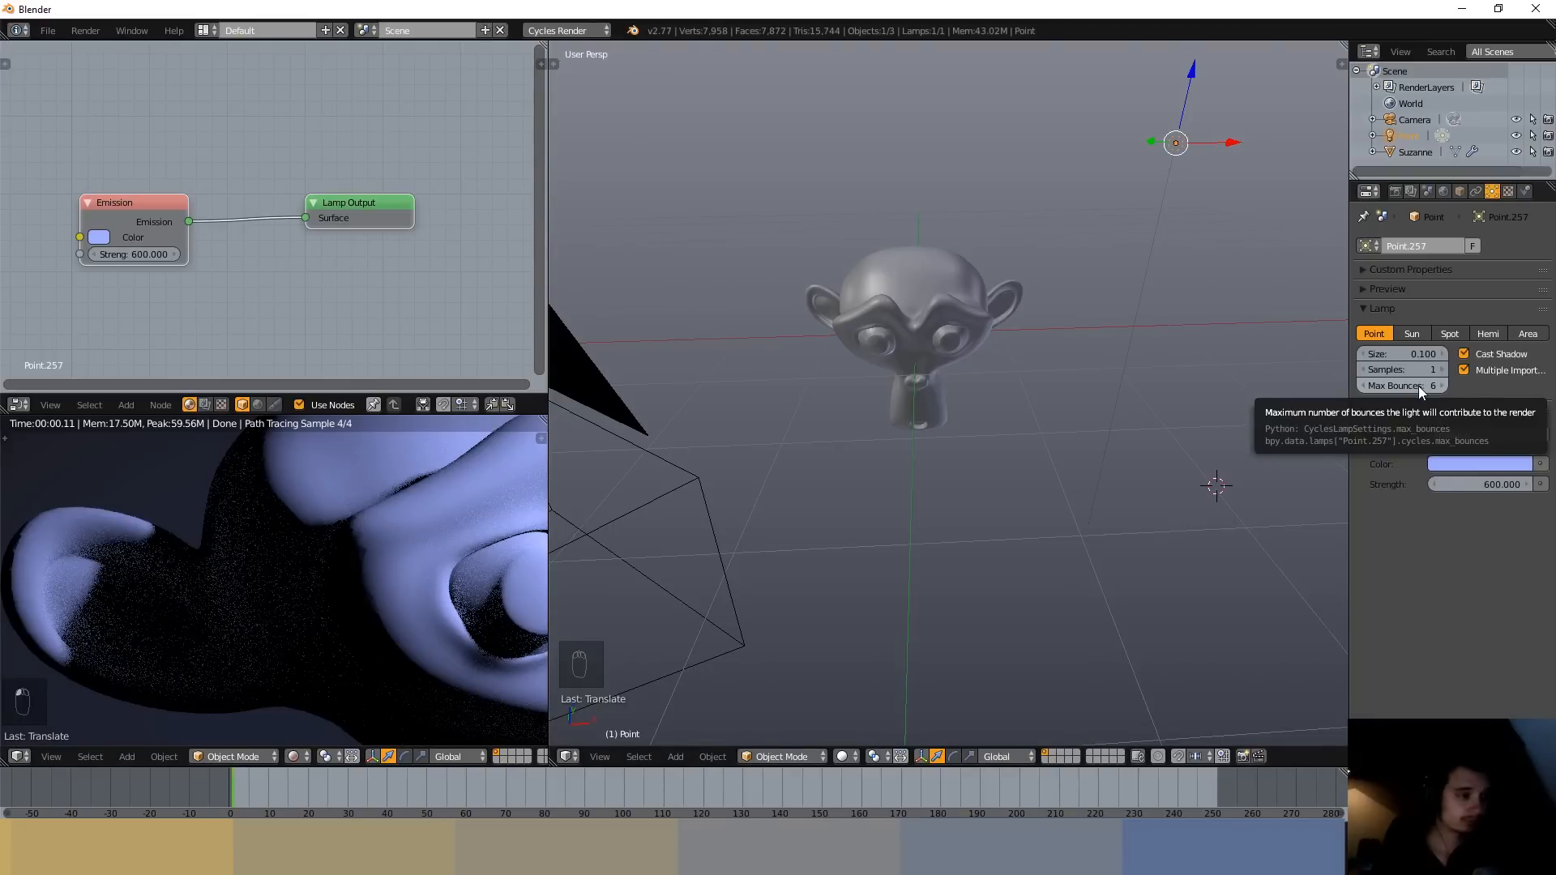
- Set the point lamp's max bounces to 1024, check the whole head in the render, and lower them to 24
left_click(1418, 386)
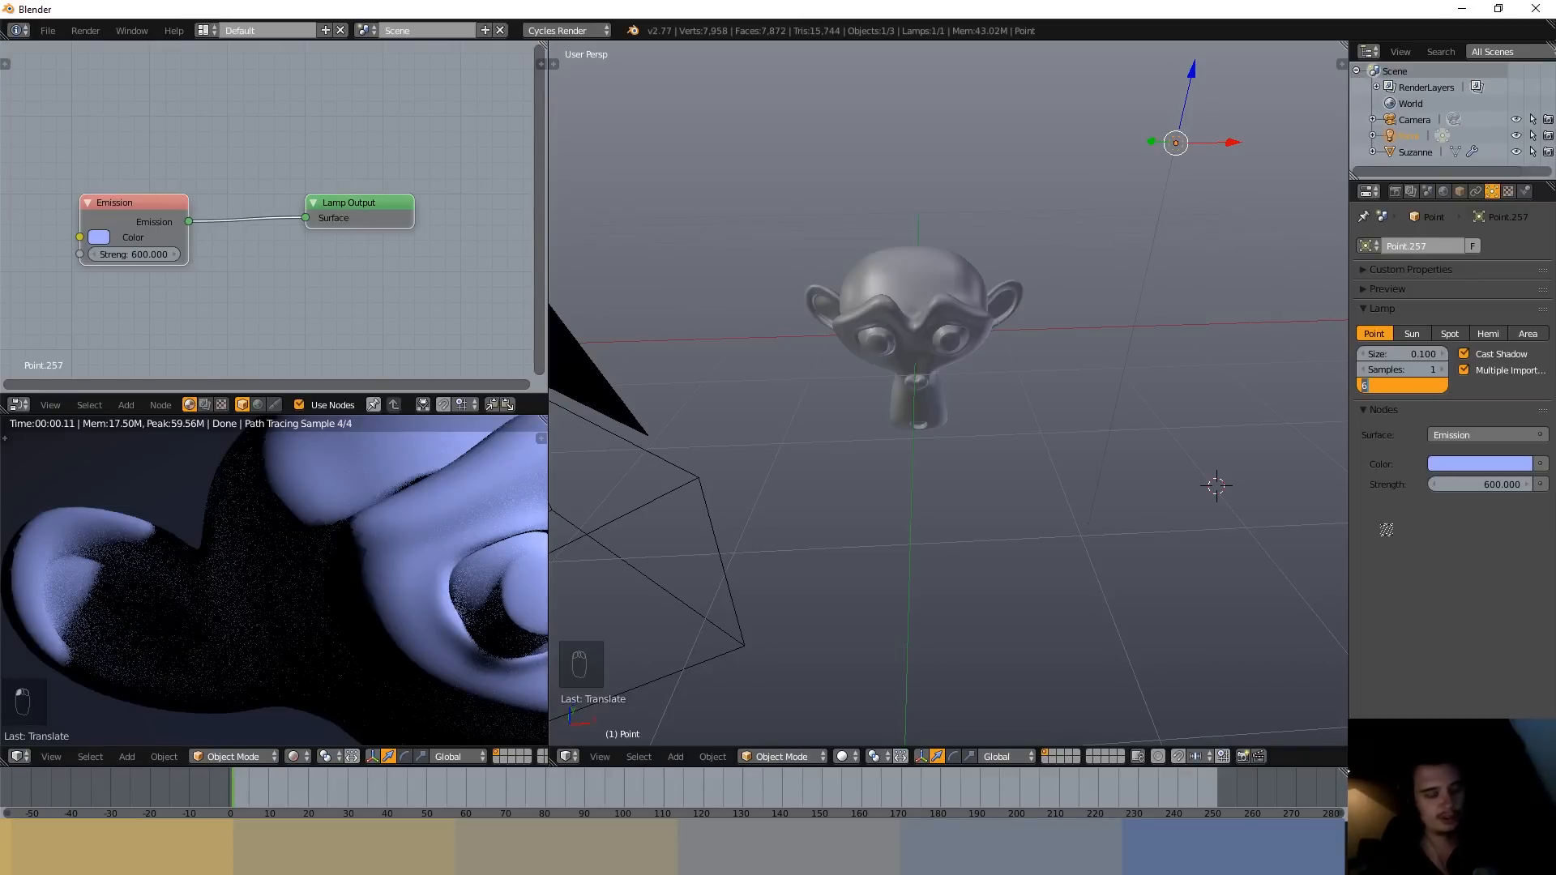
type("1024")
key("Return")
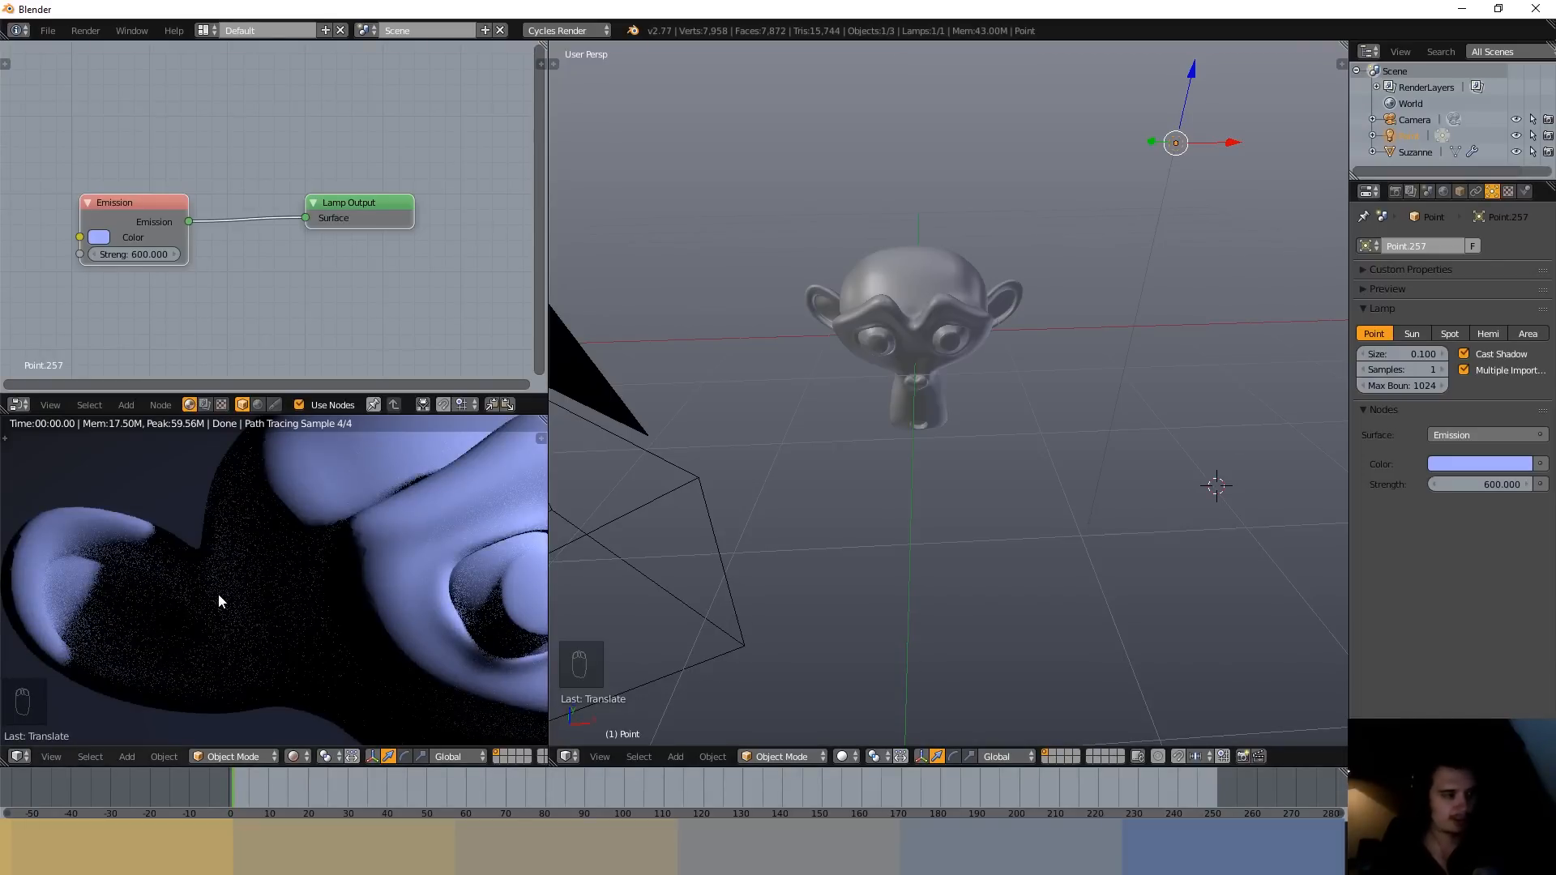
scroll(226, 593, "down", 5)
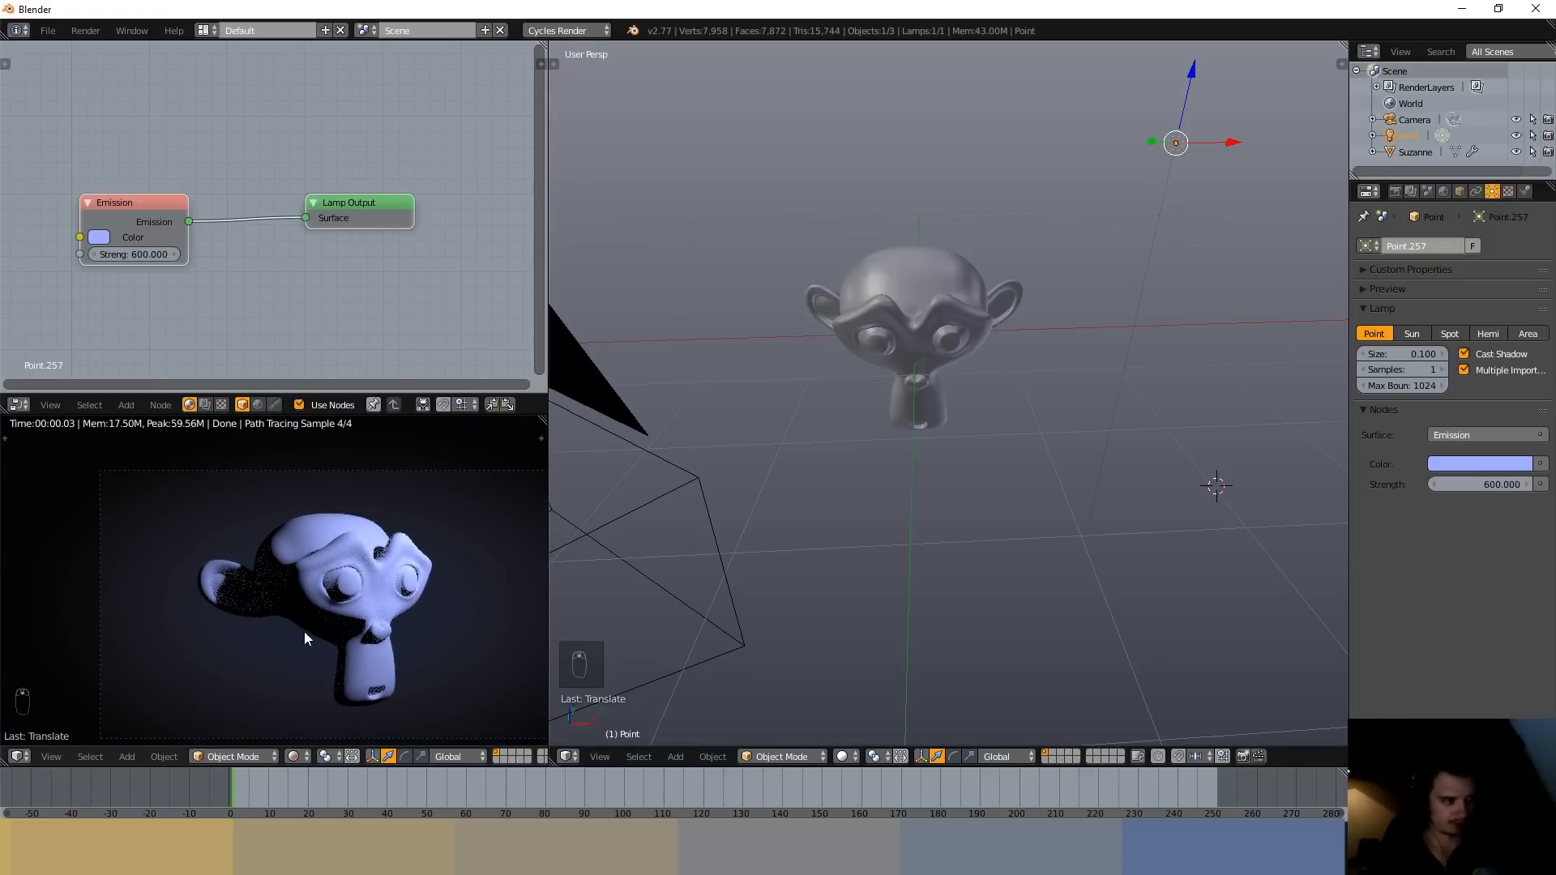
mouse_move(304, 630)
middle_mouse_down()
mouse_move(222, 607)
mouse_move(284, 634)
middle_mouse_up()
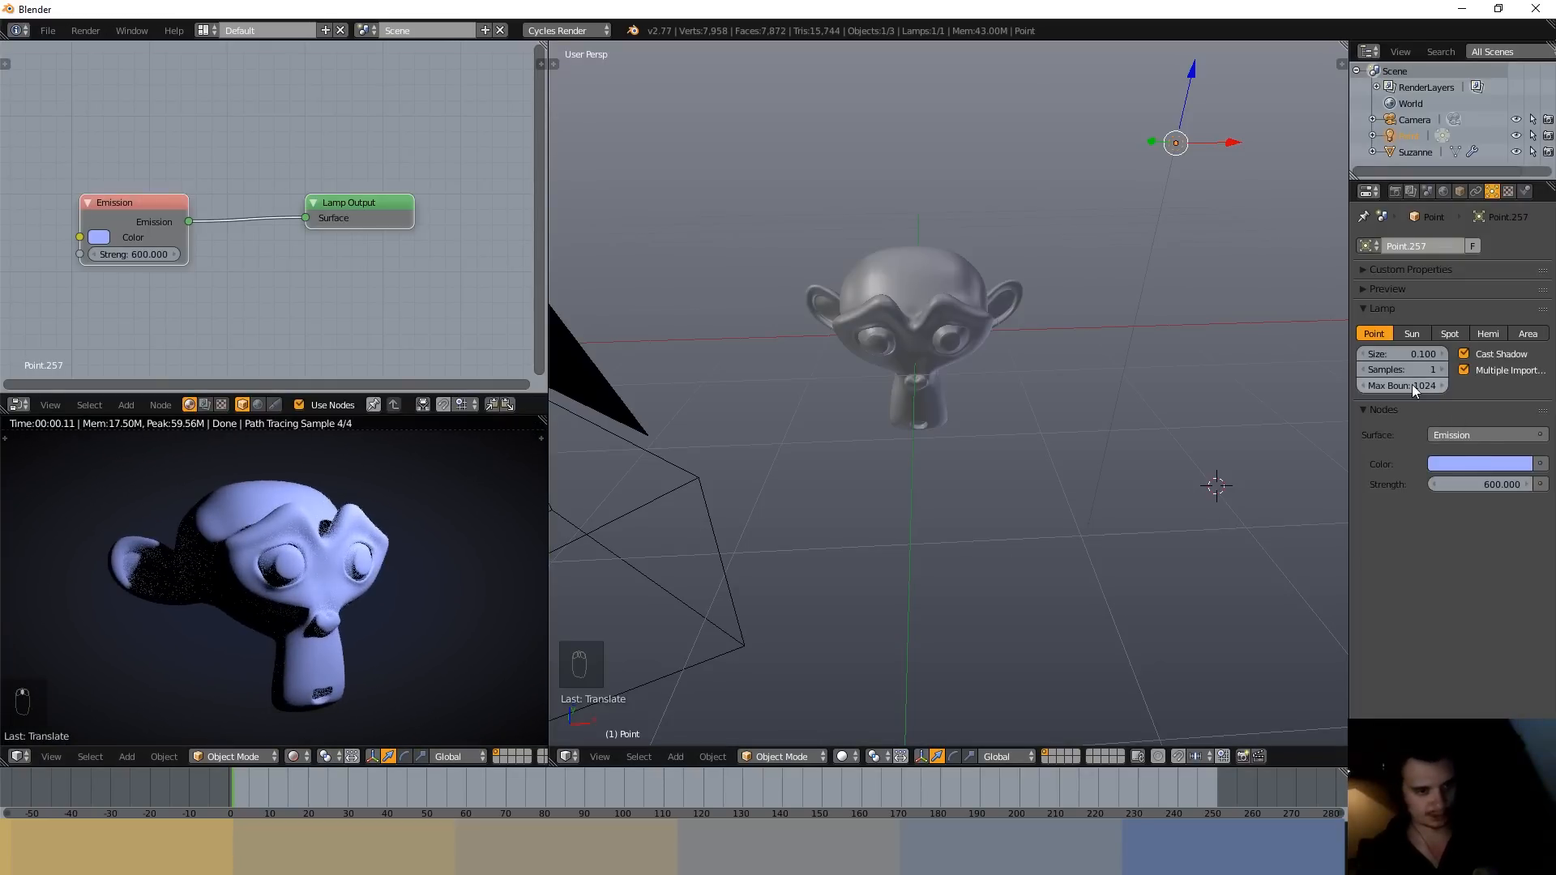
type("24")
key("Return")
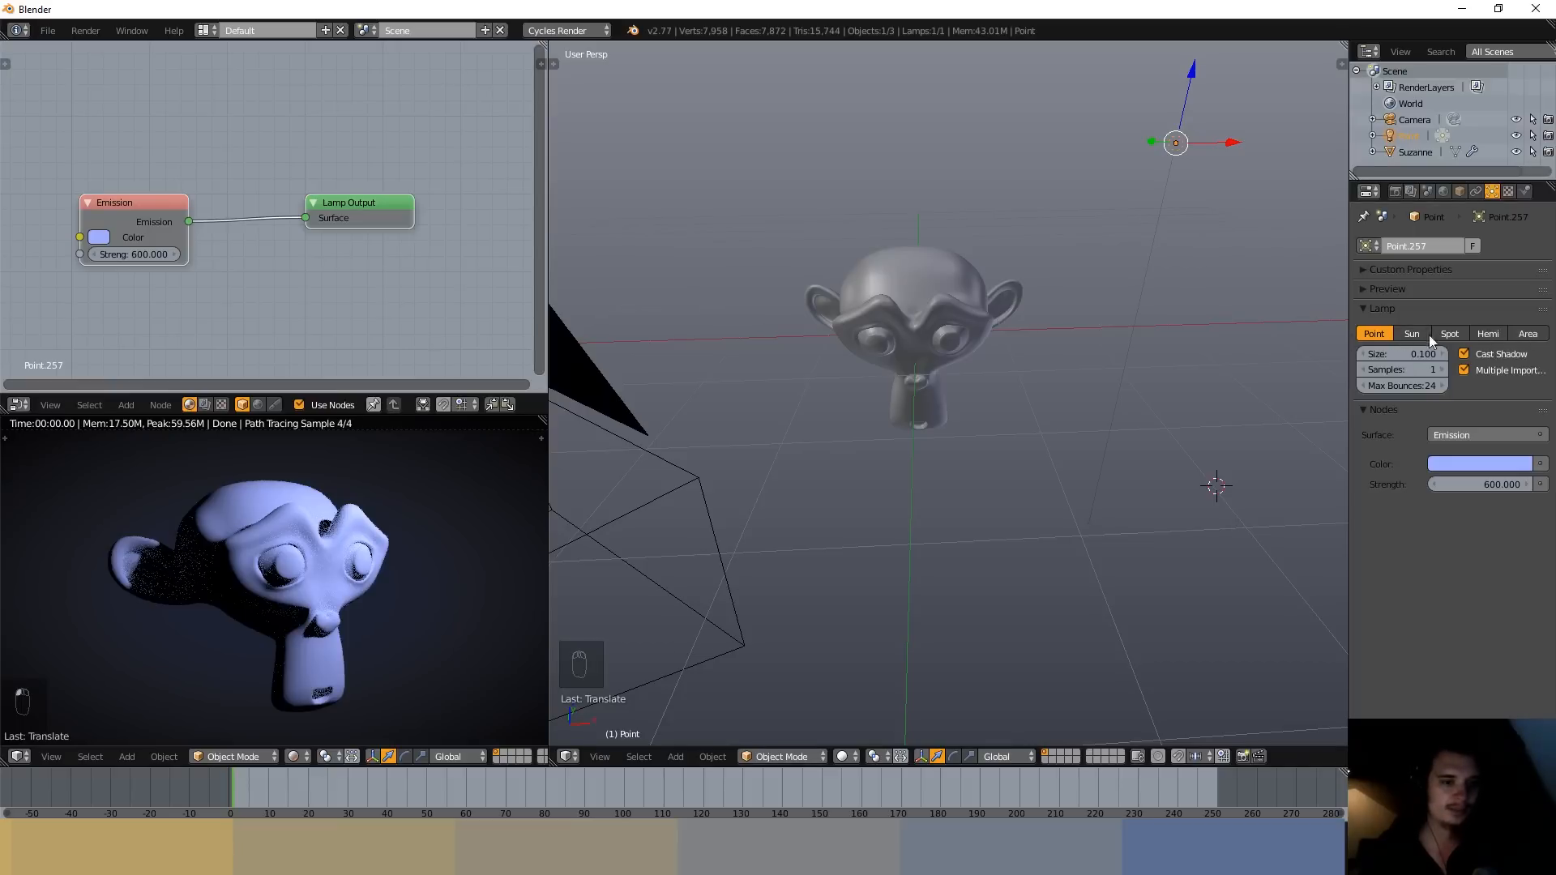
- Change the lamp type from Point to Sun and set its emission strength to 1
key("shift+a")
mouse_move(1049, 365)
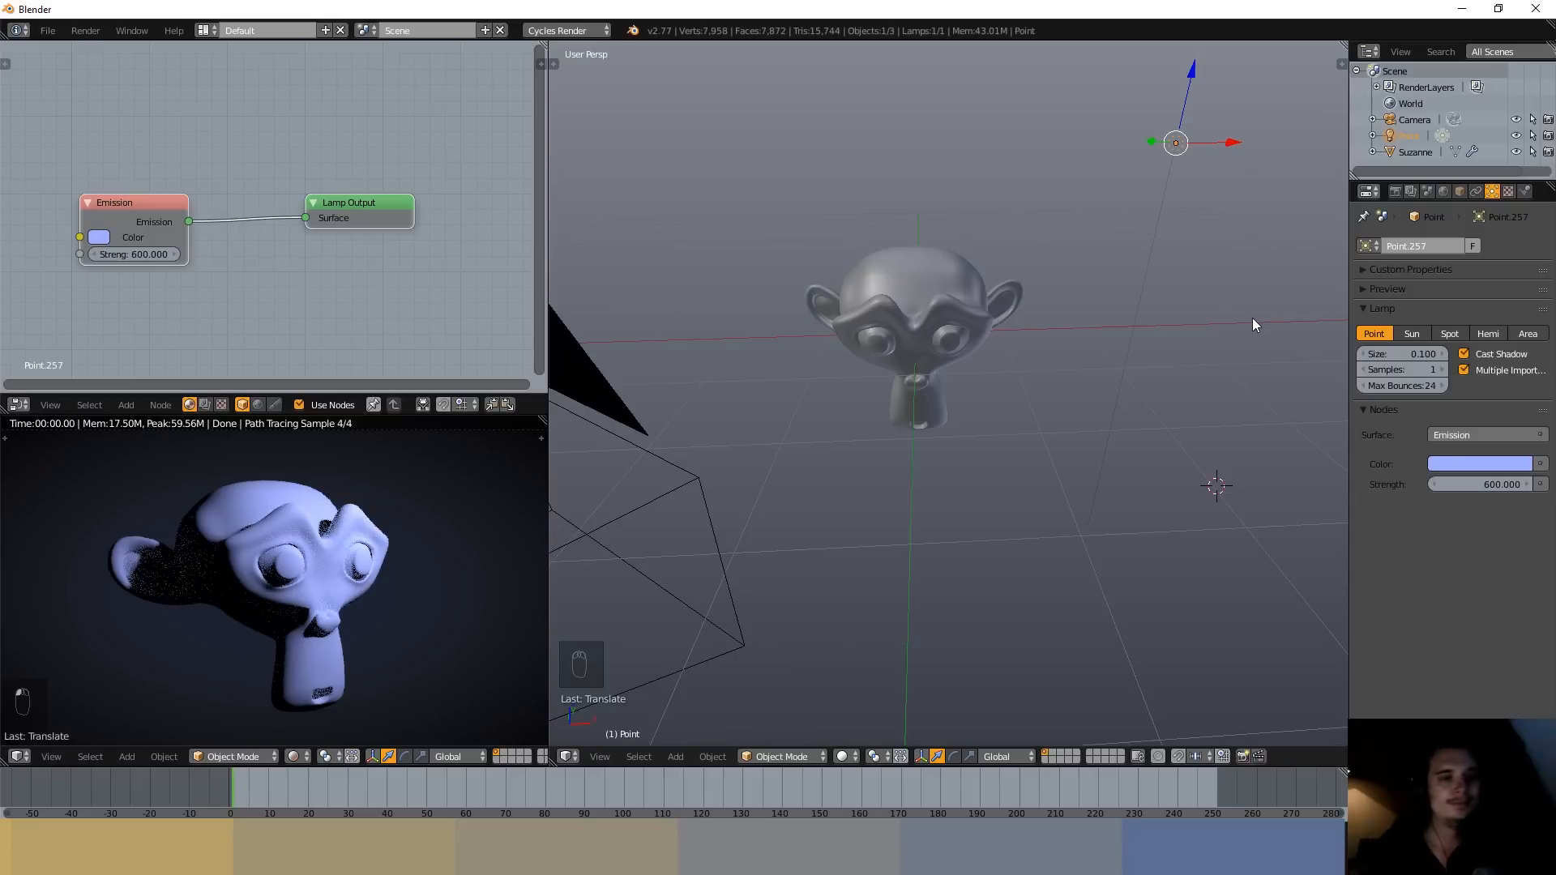
left_click(1422, 336)
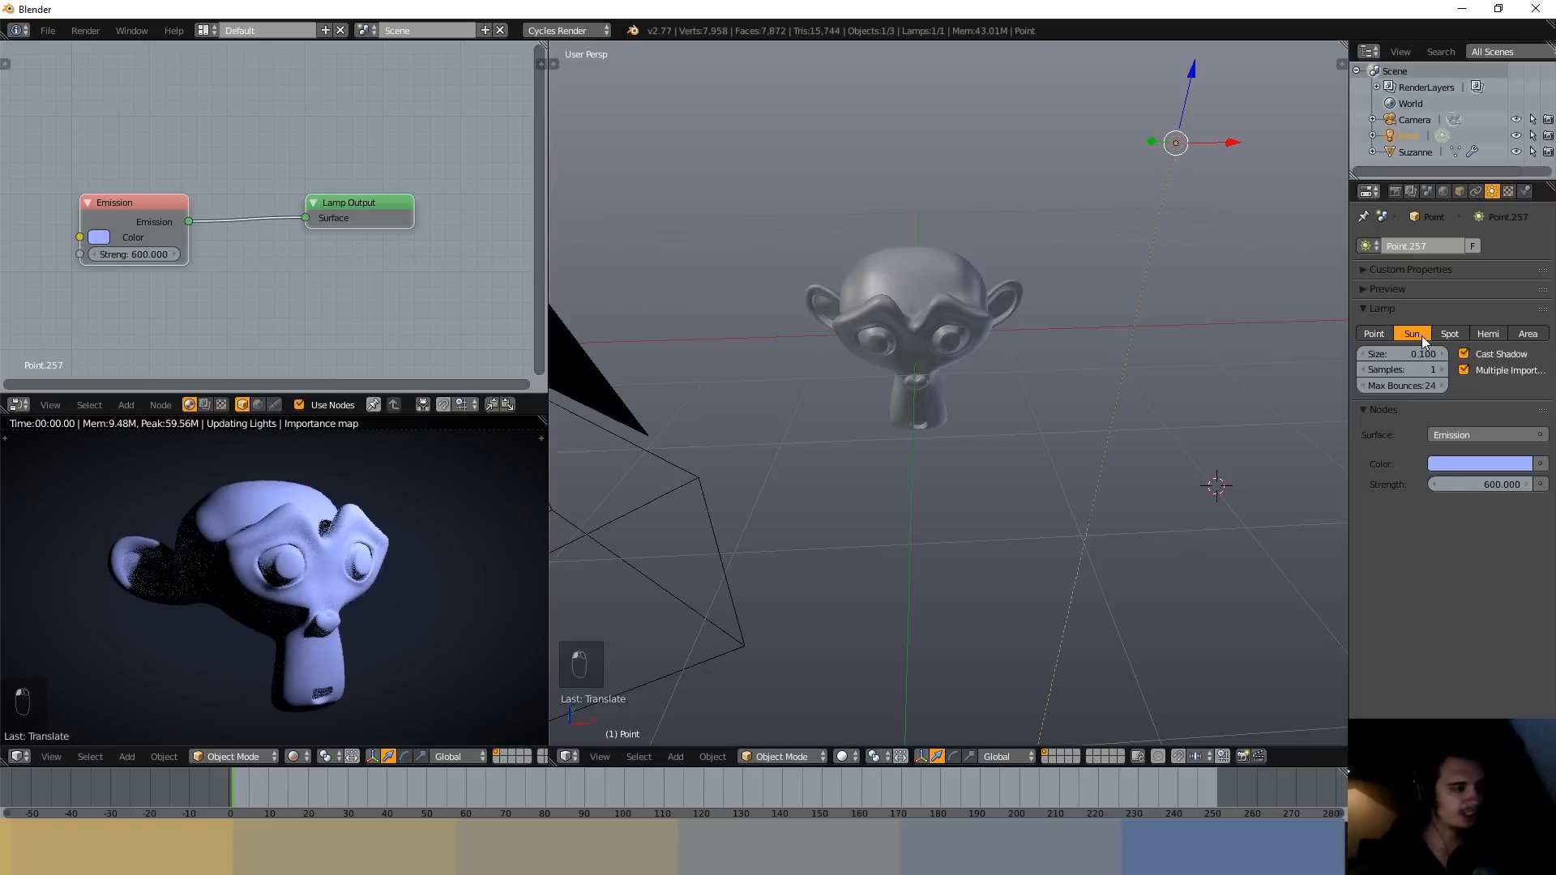
left_click(1463, 484)
type("1")
key("Return")
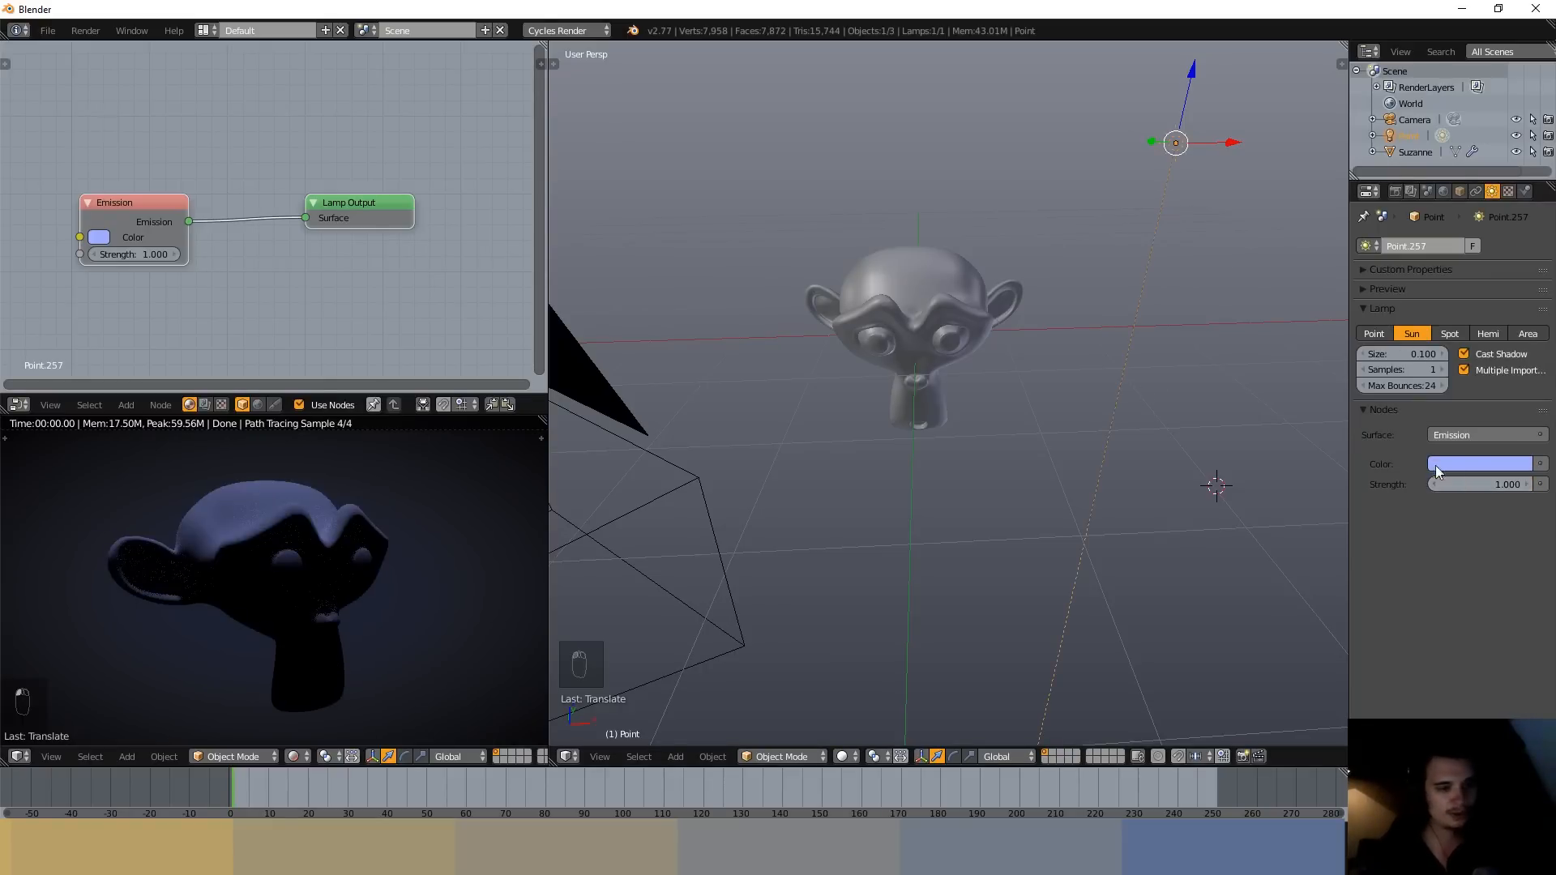
- Set the sun lamp's emission strength to 2 and its color to light orange
left_click(1477, 480)
type("2")
key("Return")
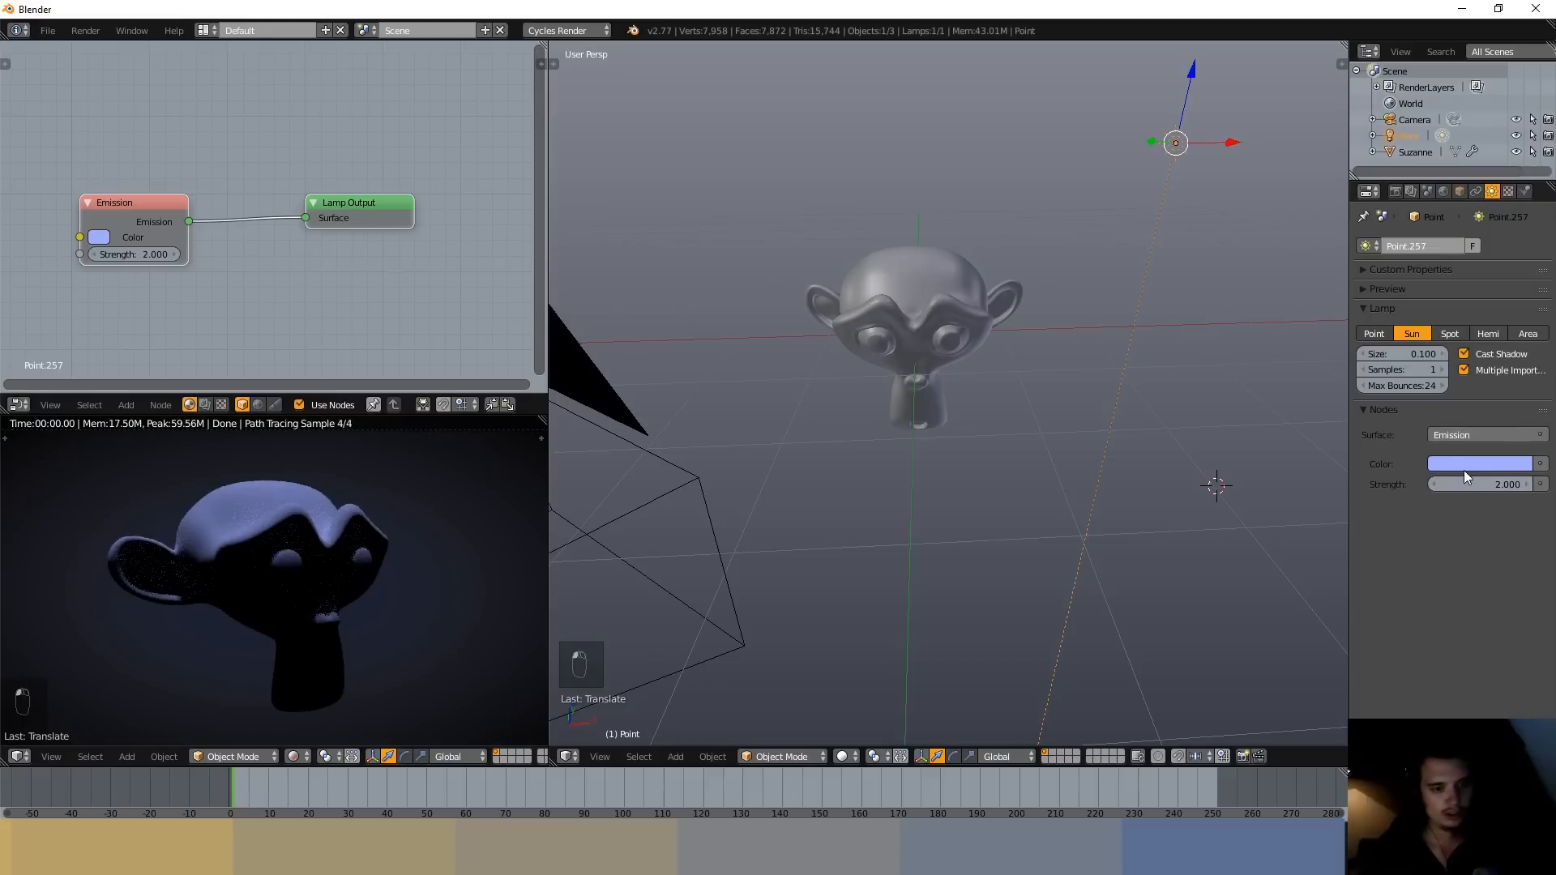
left_click(1464, 465)
left_click(1441, 308)
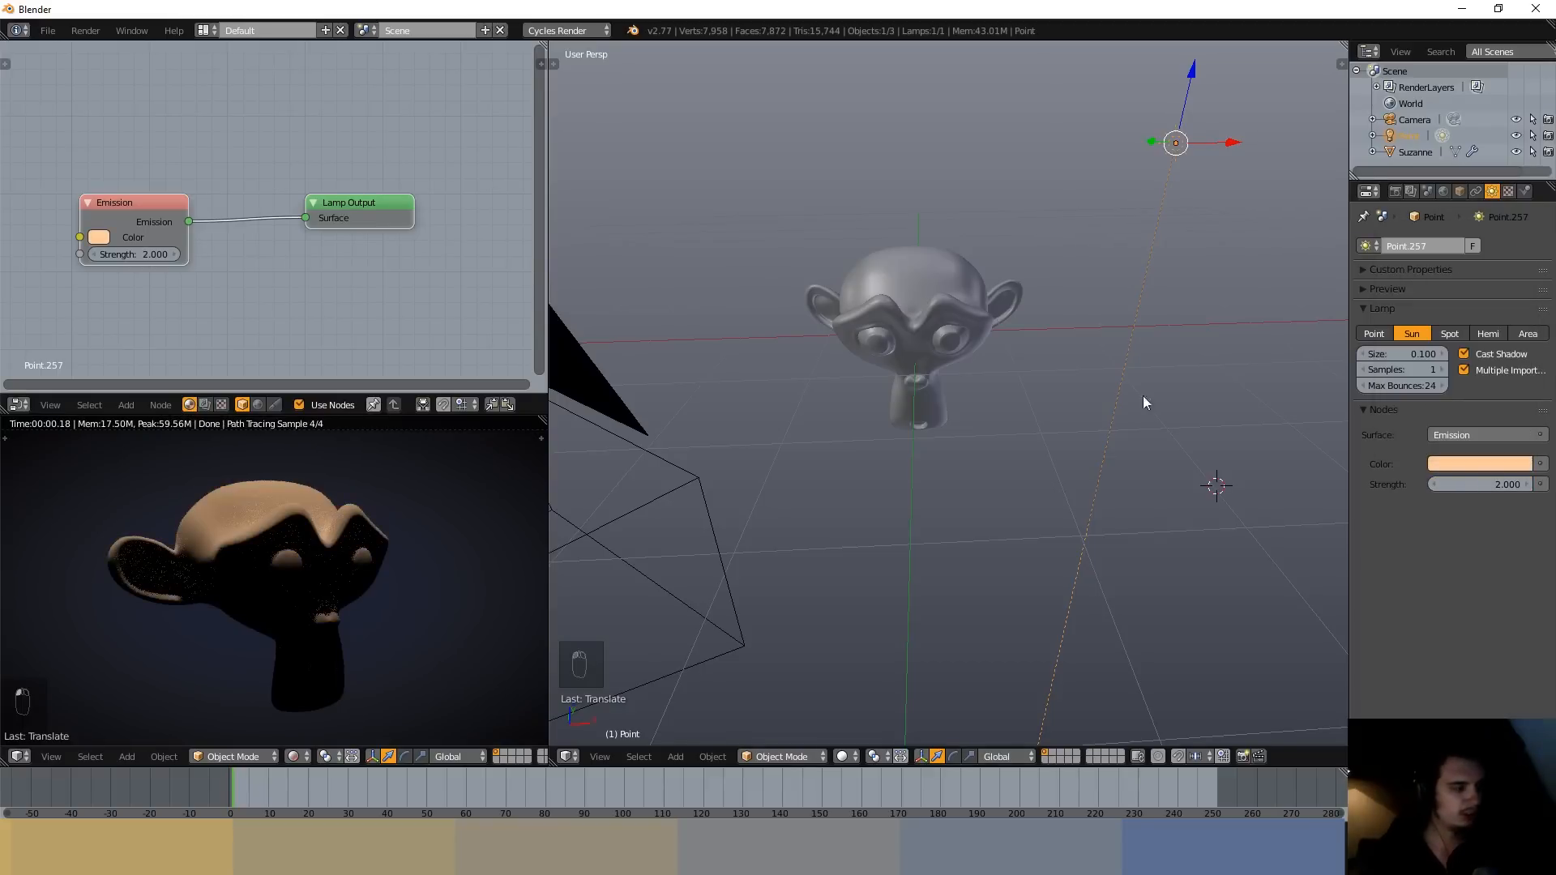
- Rotate the sun lamp so its light falls across the front of the monkey's face
middle_click_drag(997, 473, 1181, 454)
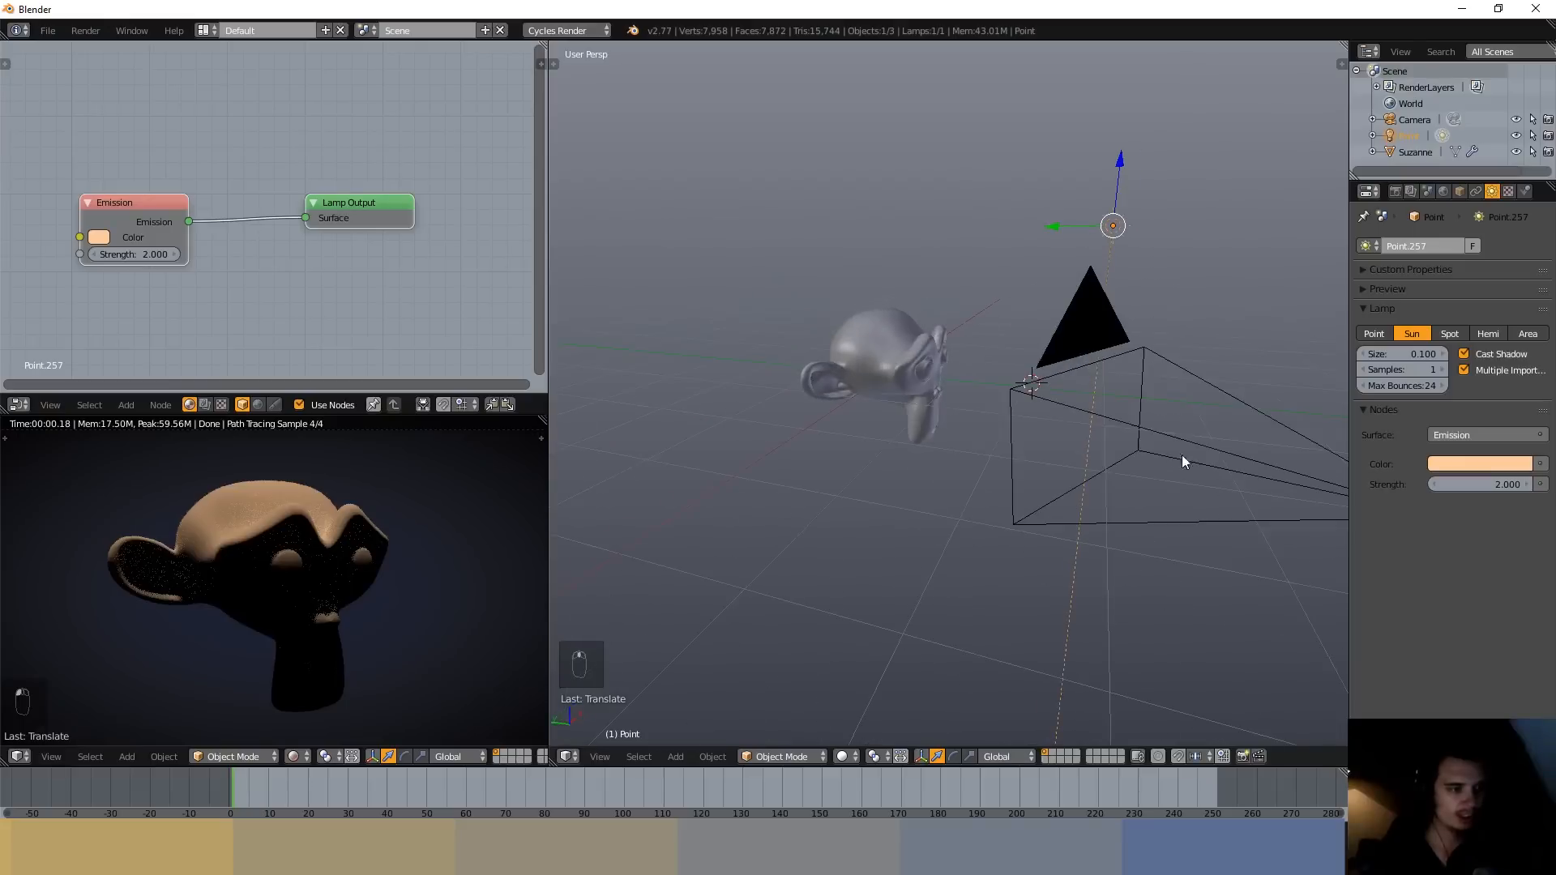
key("r")
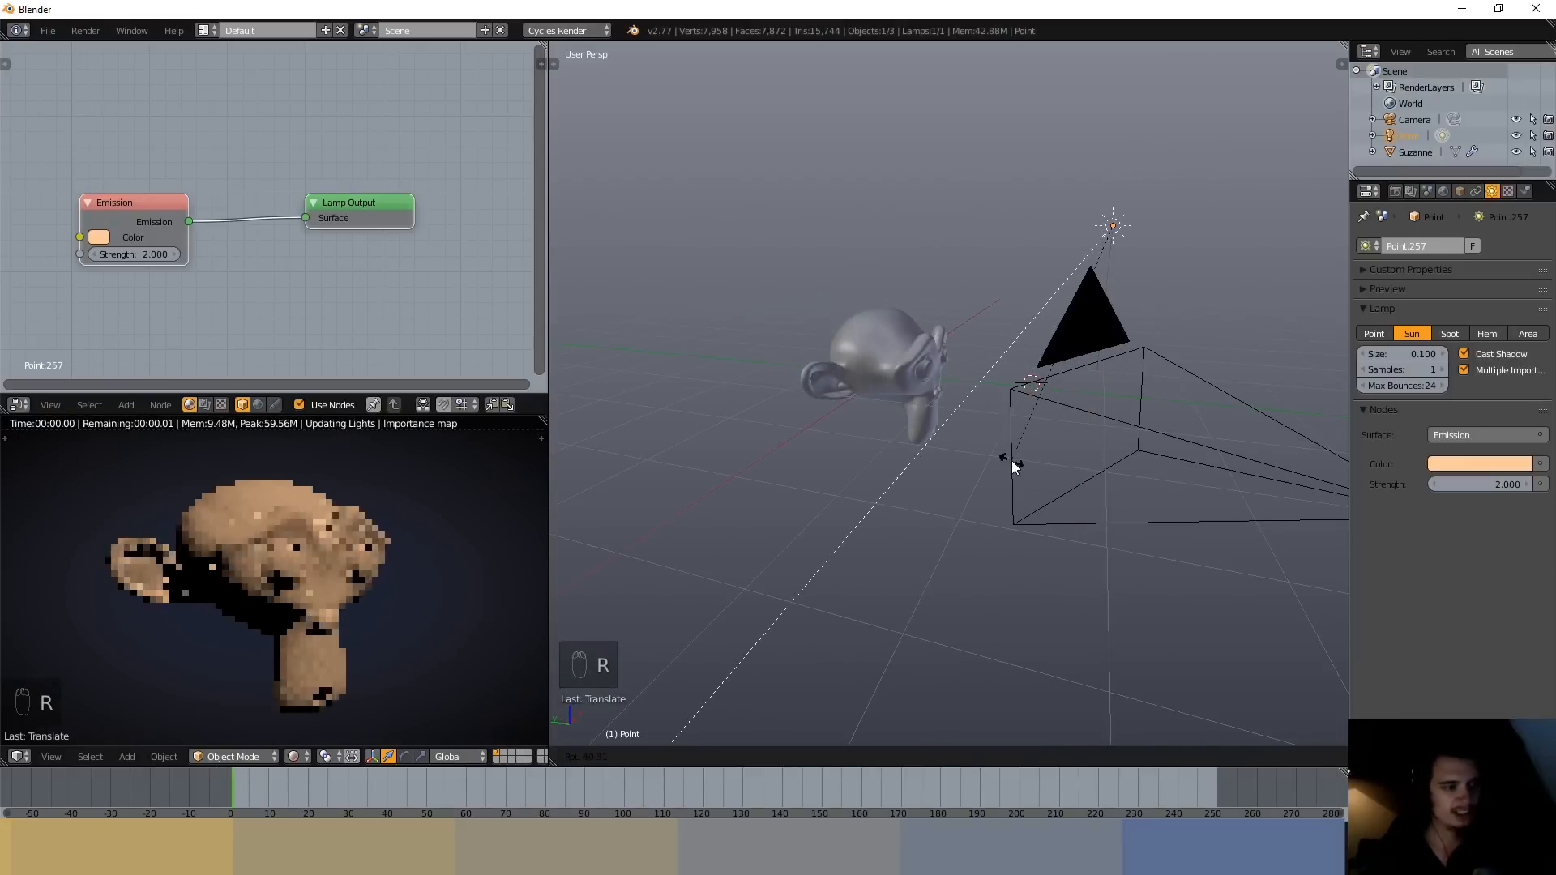
left_click(1013, 467)
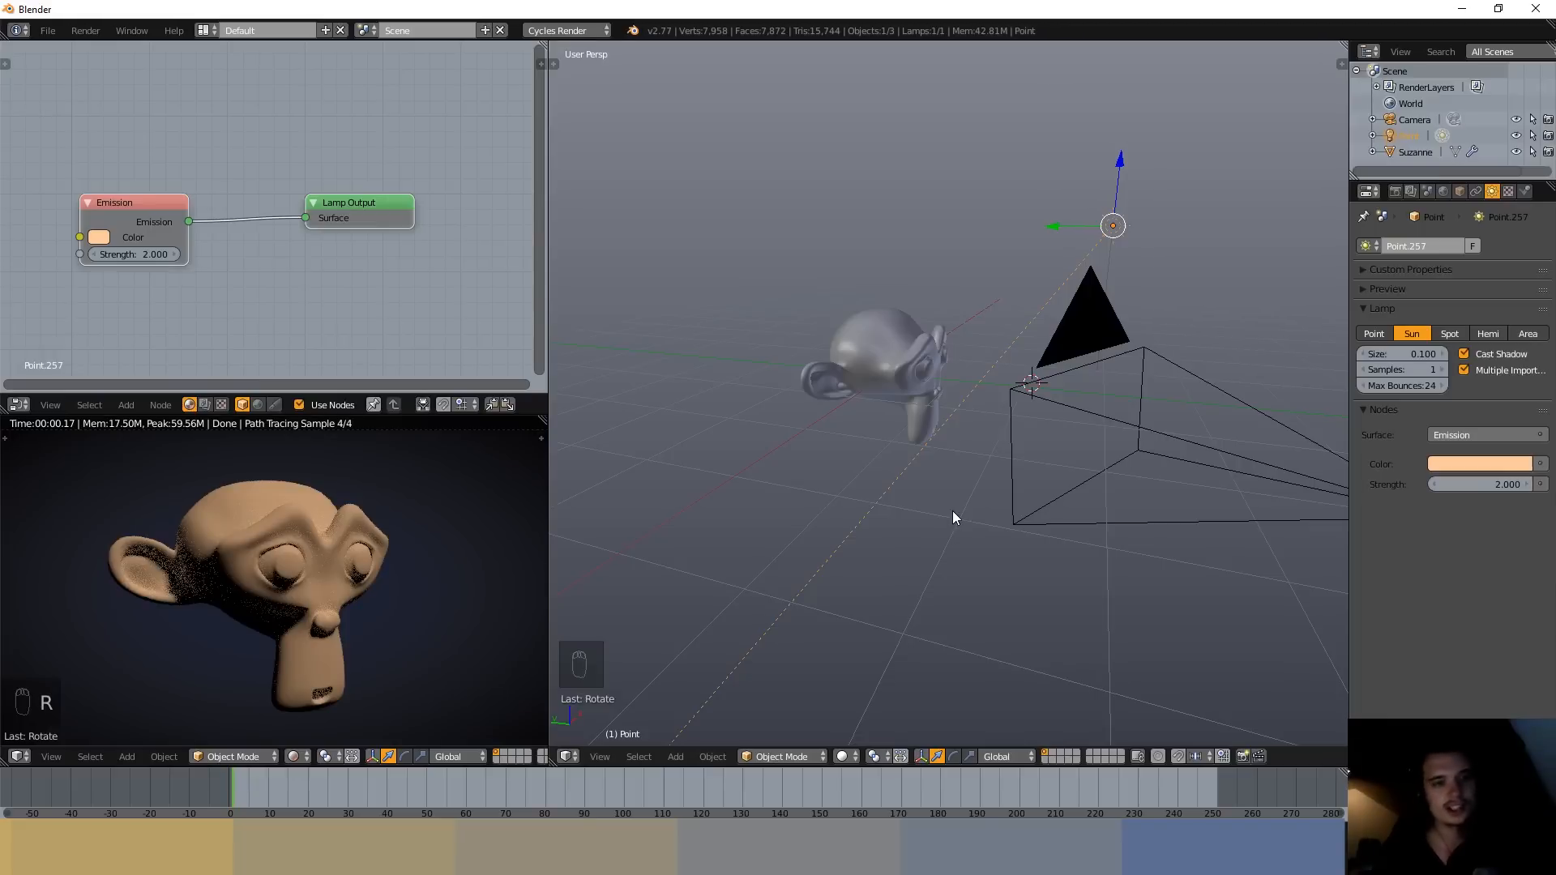
- Examine the sun lamp's direction line relative to the monkey head and camera from several angles and distances
middle_click_drag(961, 527, 999, 556)
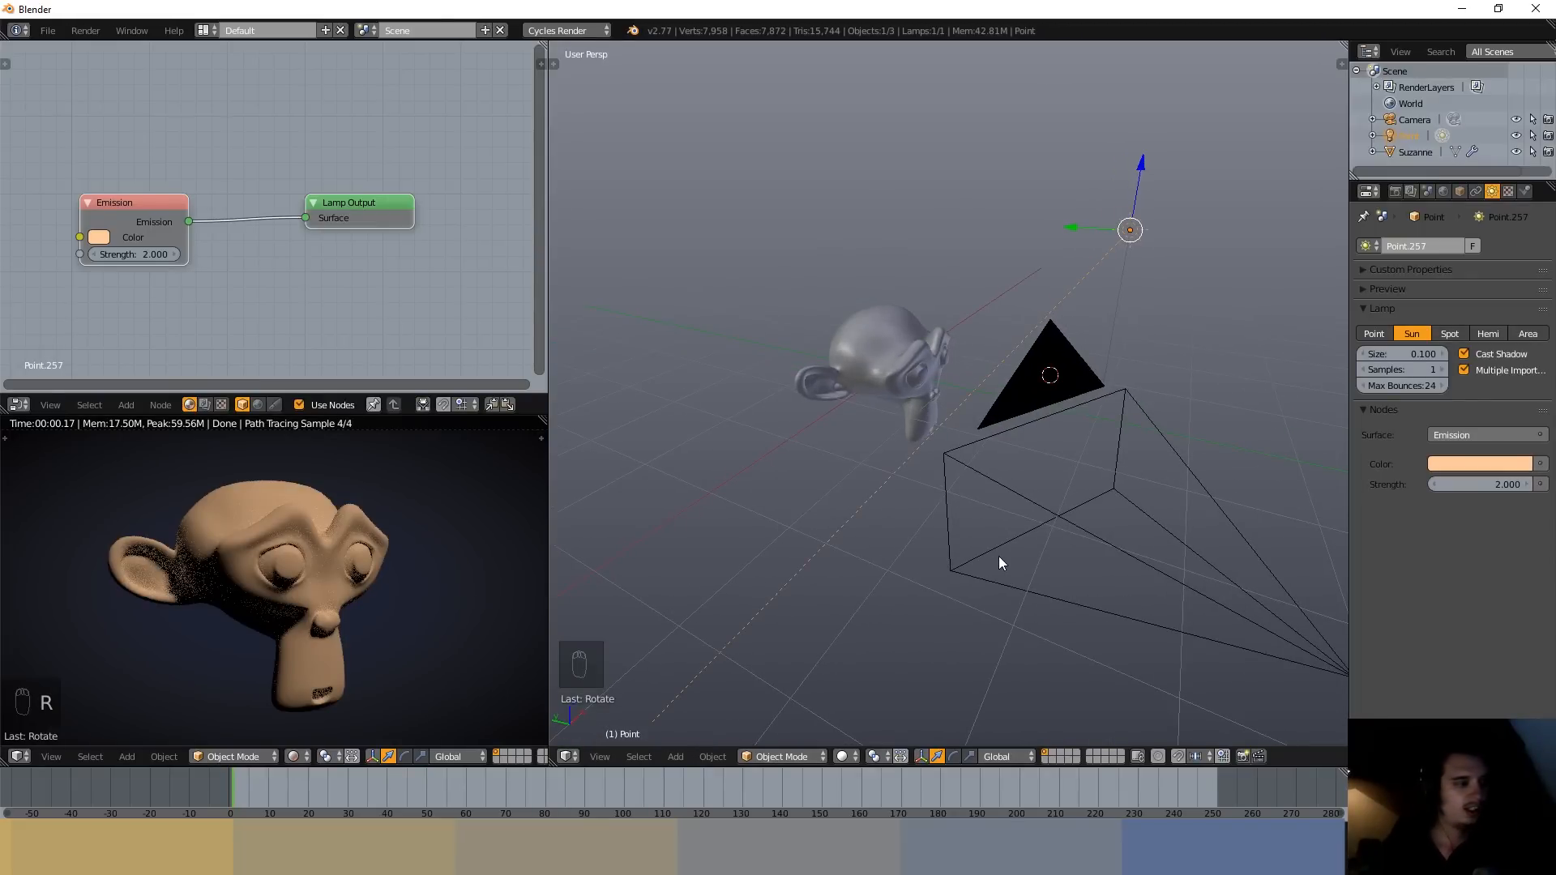
middle_click_drag(1032, 529, 1033, 566)
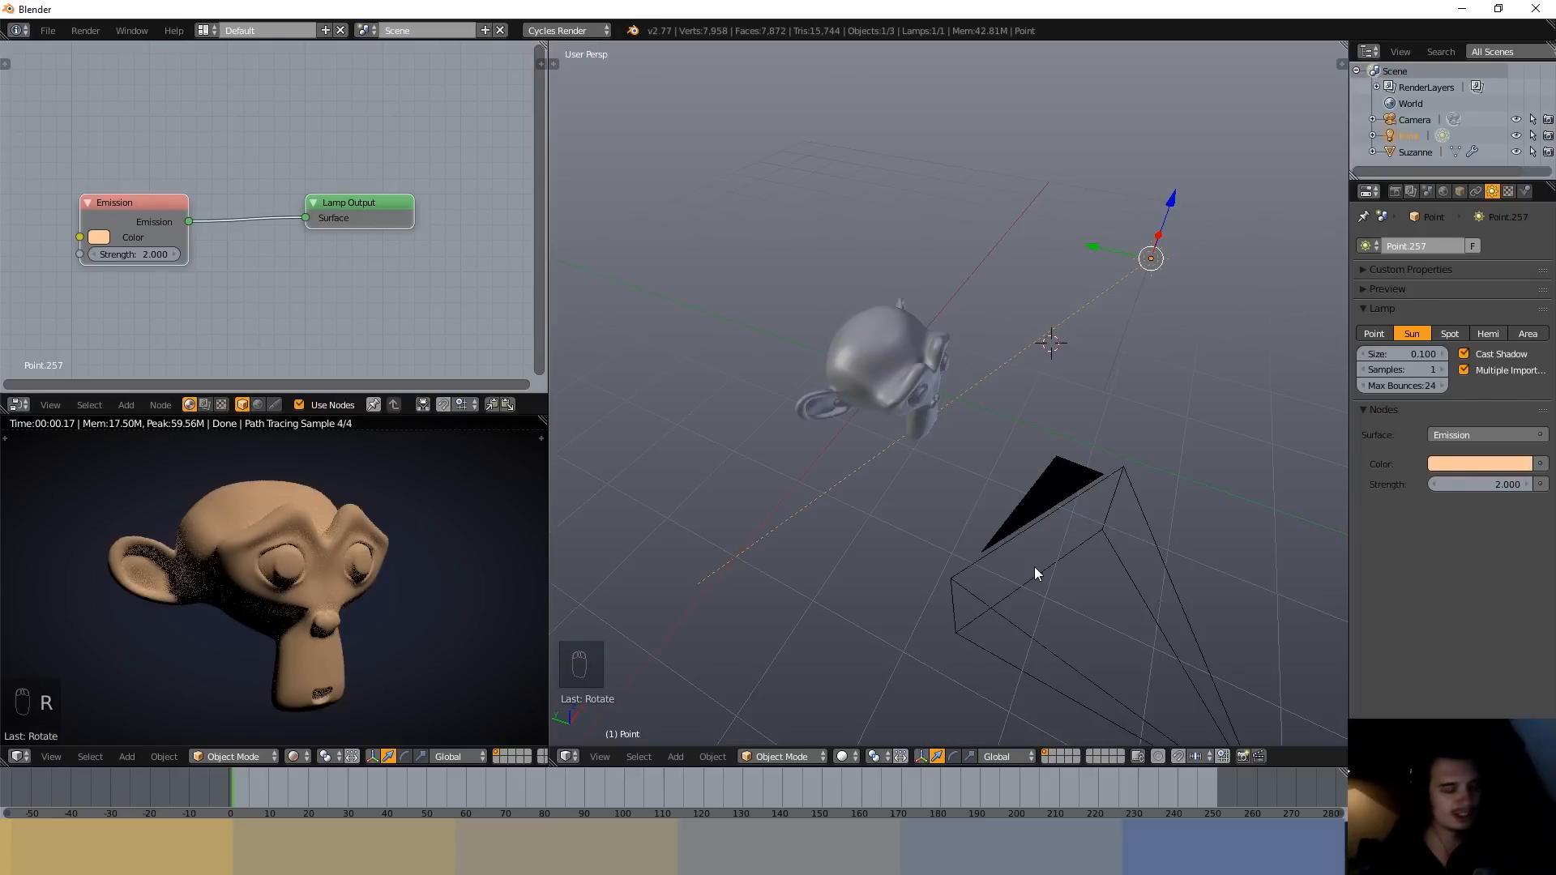
middle_click_drag(1069, 526, 1104, 519)
middle_click_drag(1256, 415, 1264, 446)
middle_click_drag(1063, 450, 1017, 456)
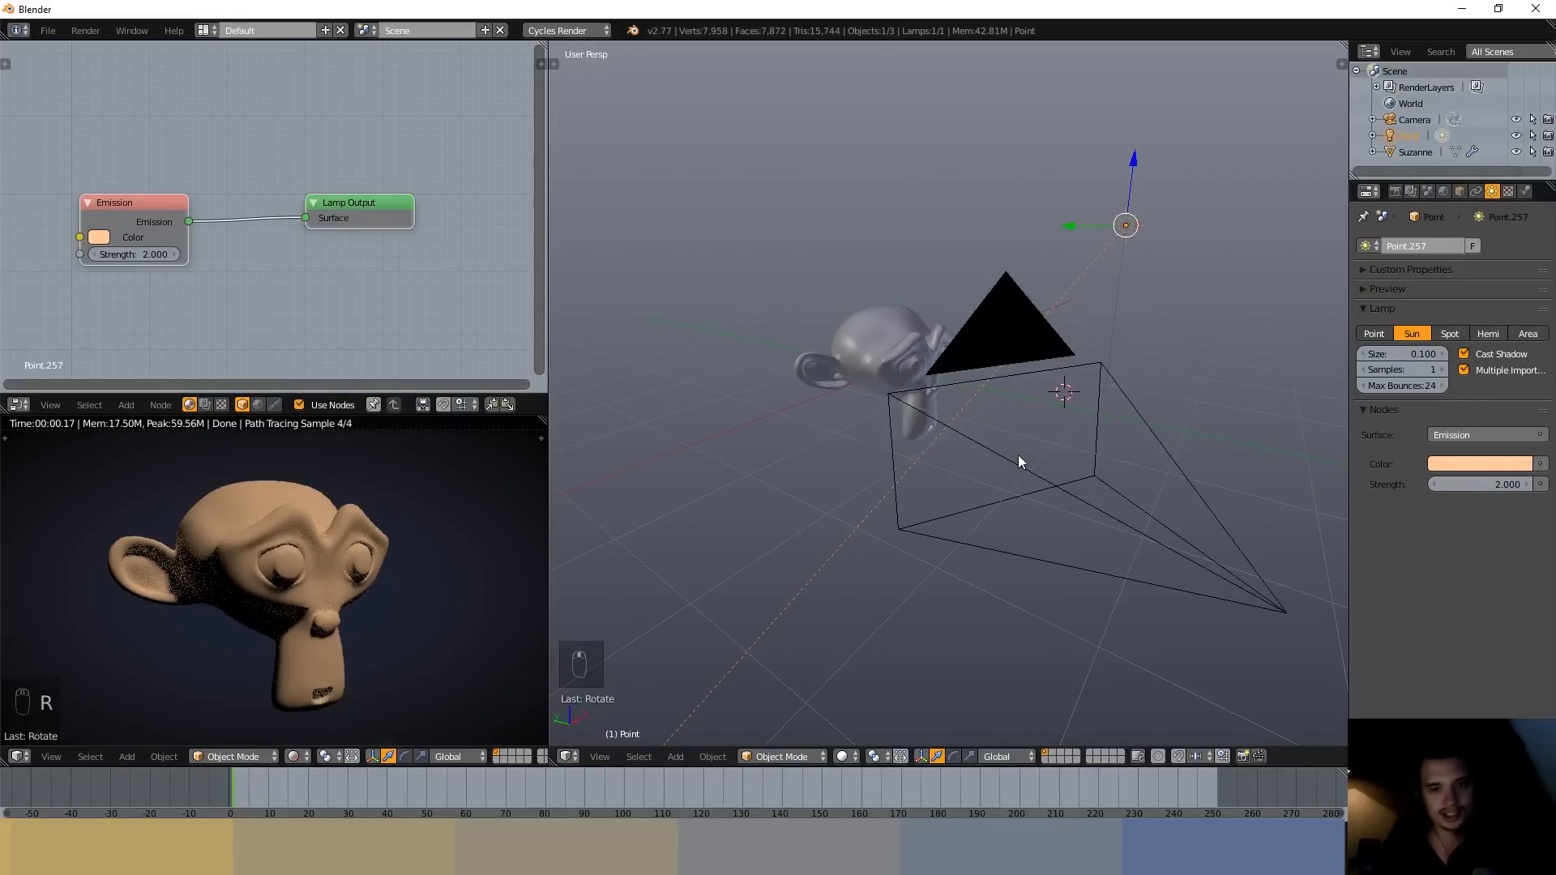
middle_click_drag(859, 438, 1075, 484)
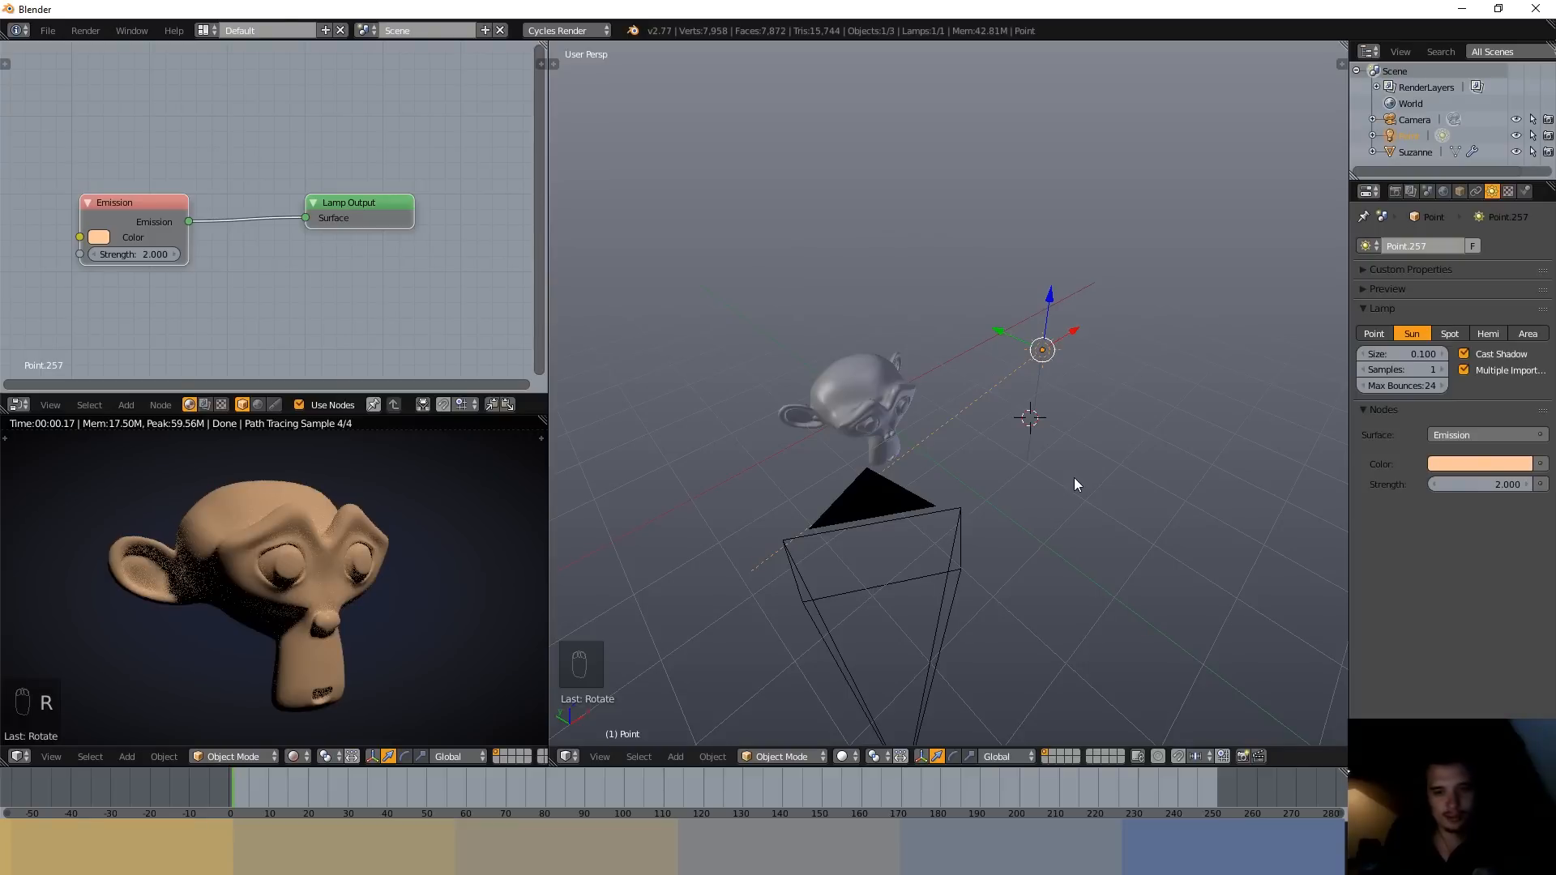
scroll(1074, 484, "down", 5)
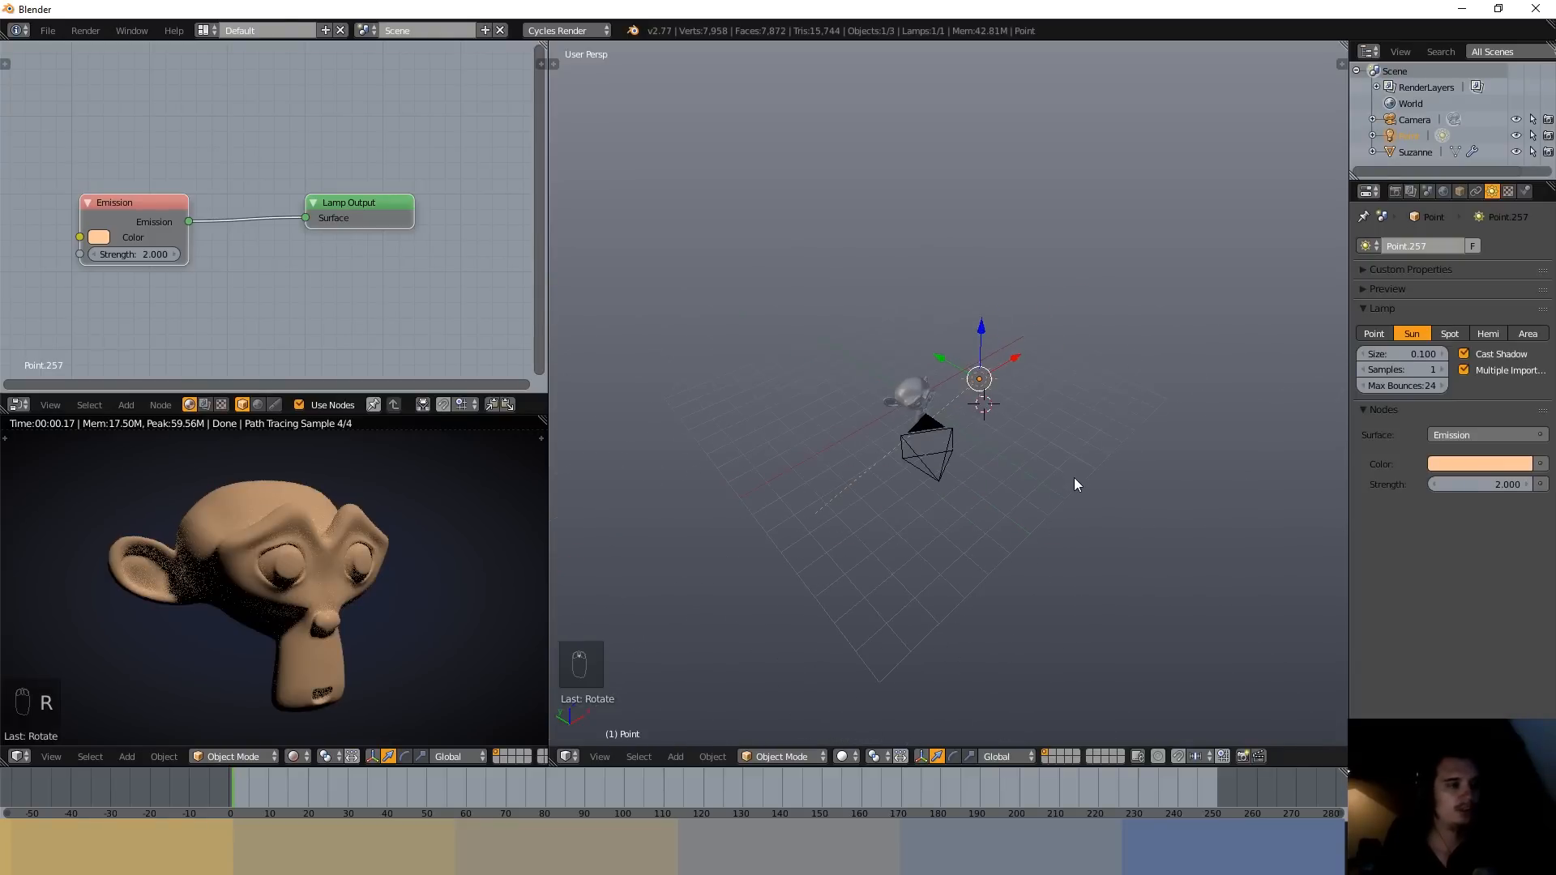
scroll(981, 329, "up", 4)
middle_click_drag(981, 329, 963, 416)
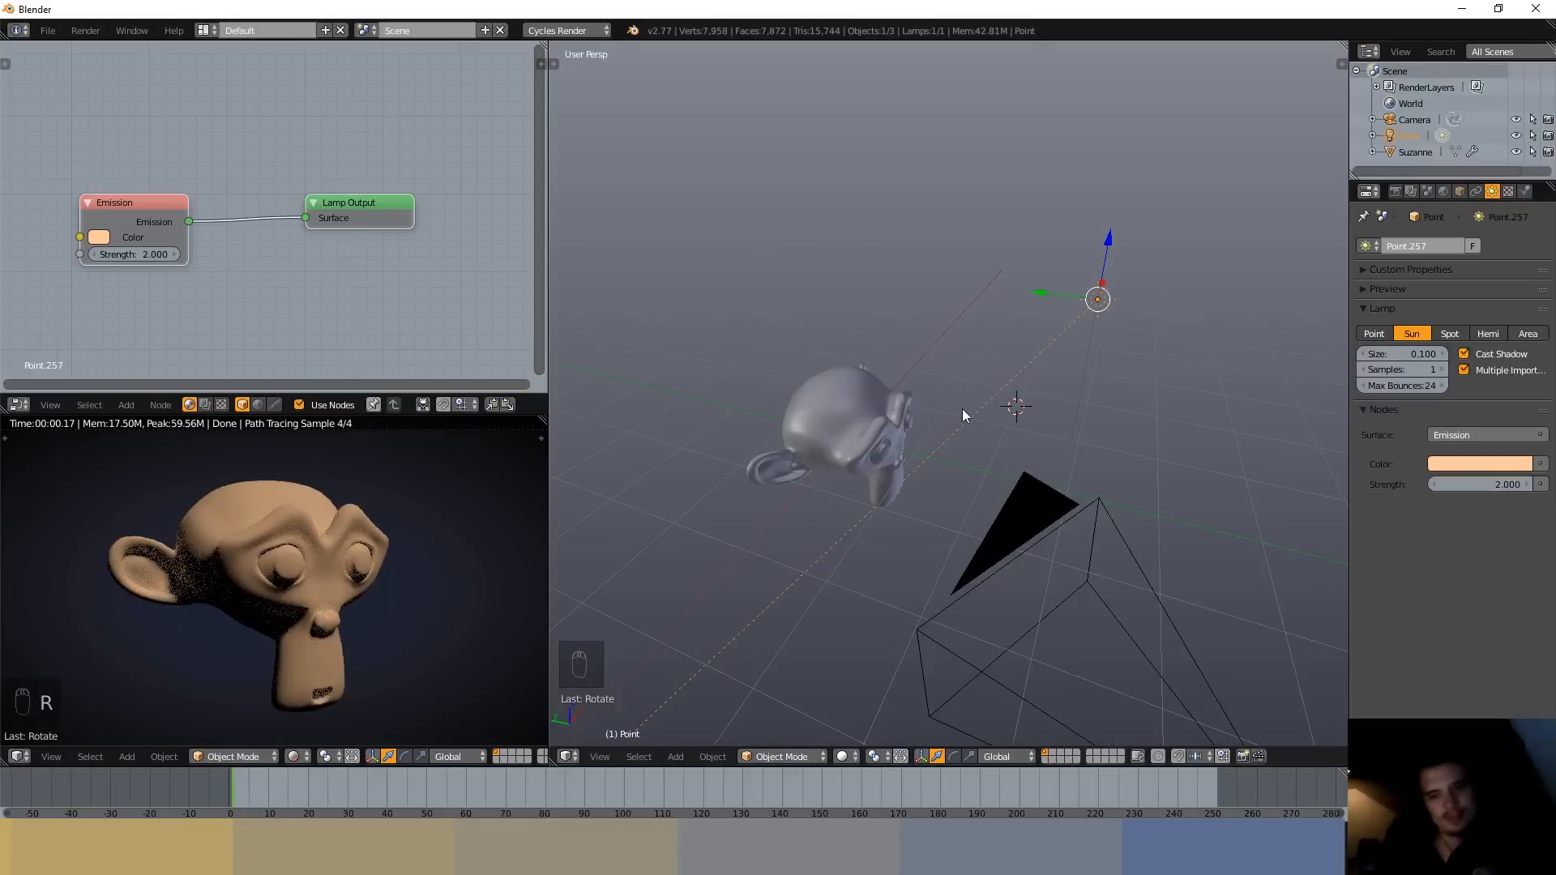
- Duplicate the sun lamp in place and rotate the copy so it shines from a different direction
key("shift+d")
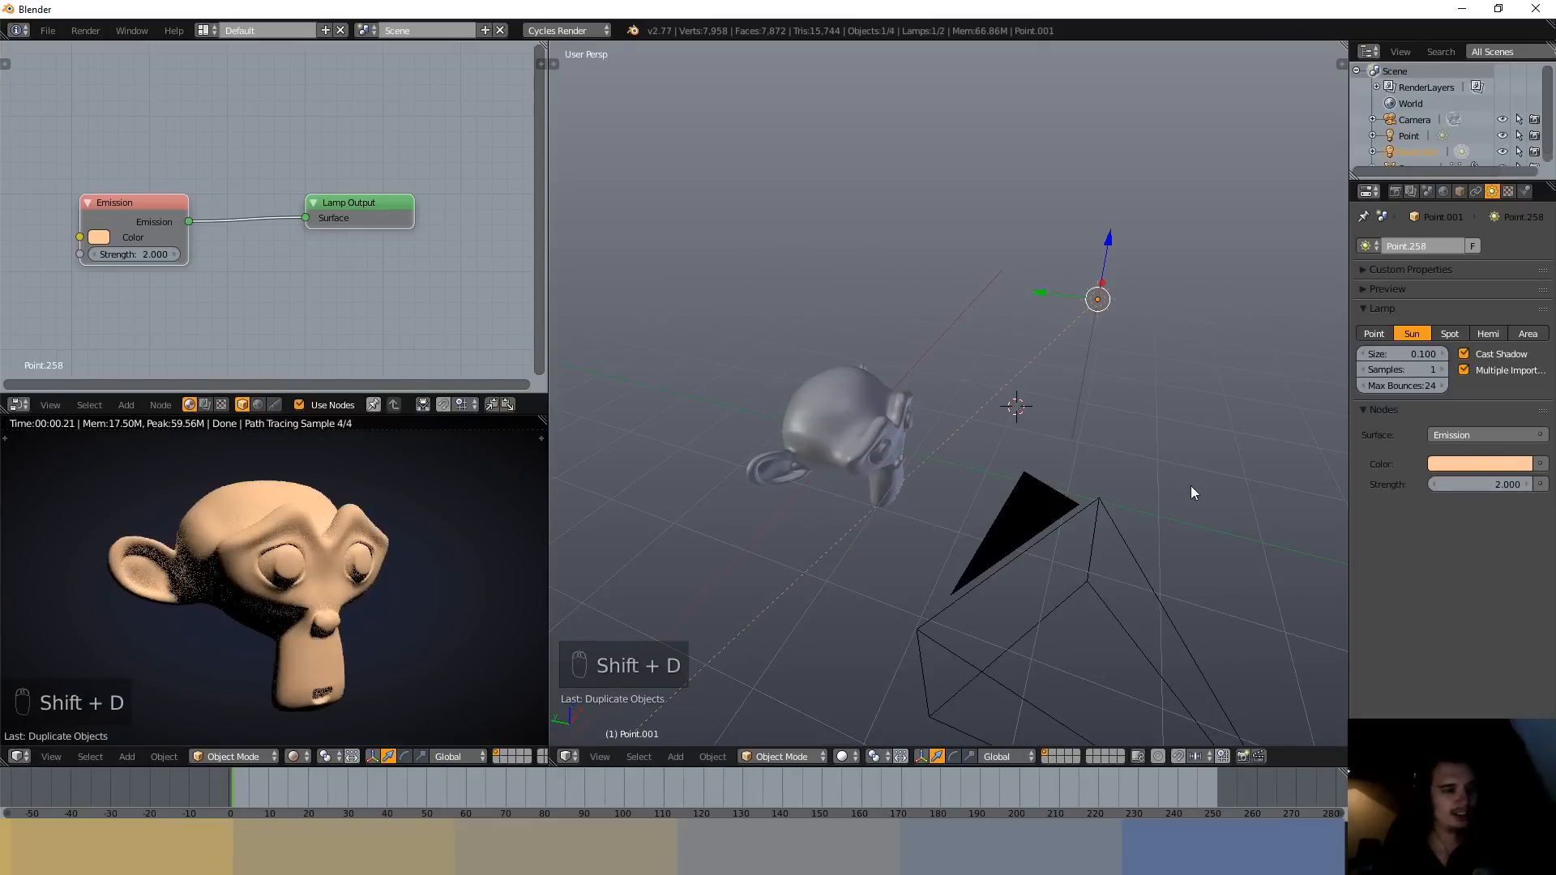
key("r")
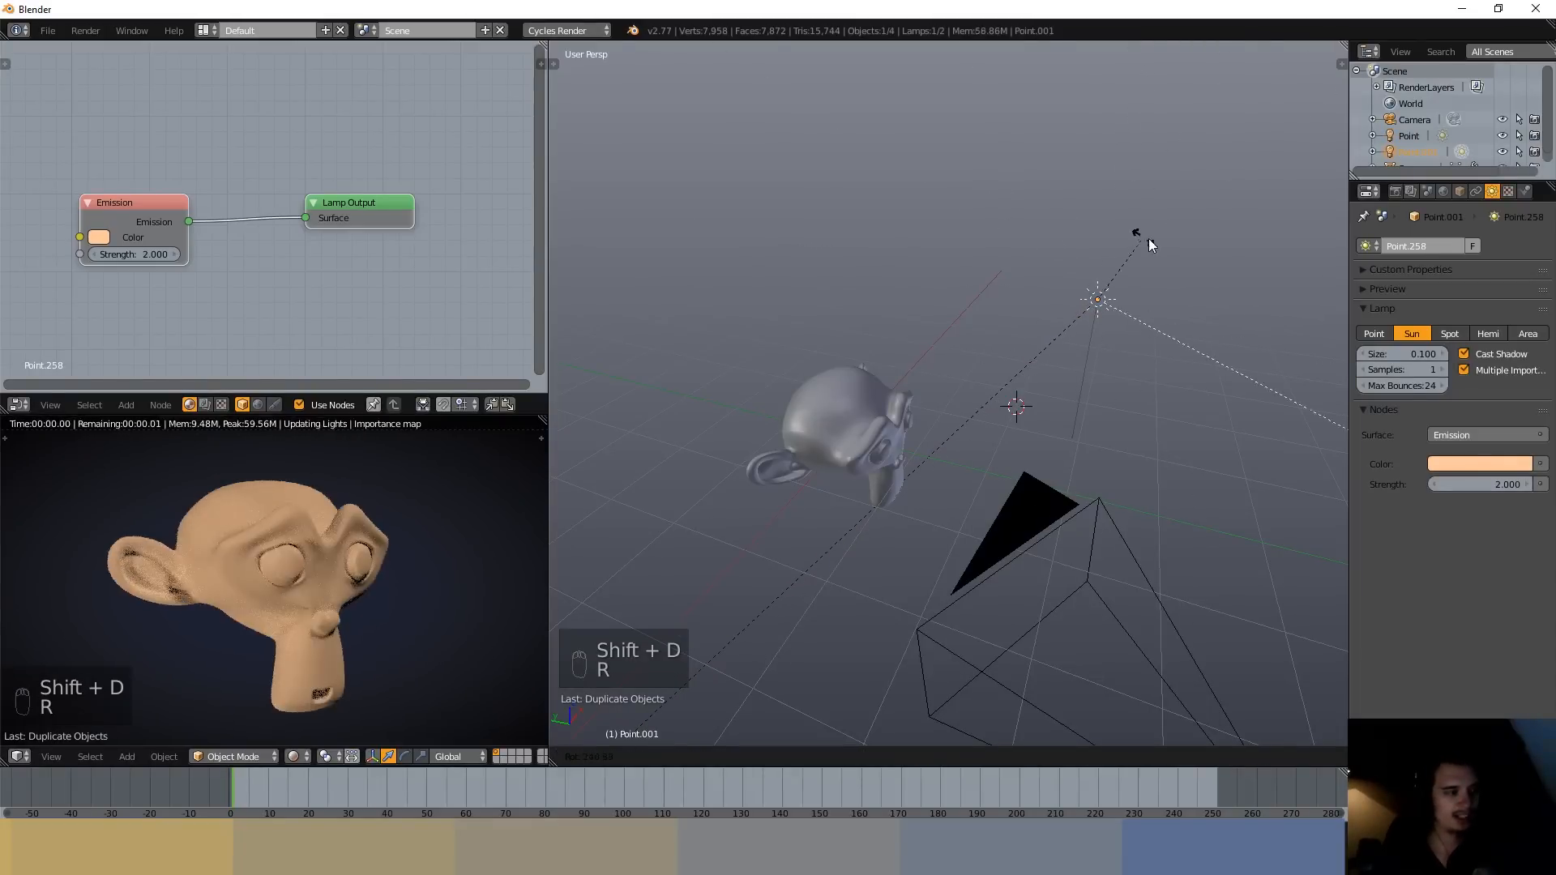
left_click(1086, 235)
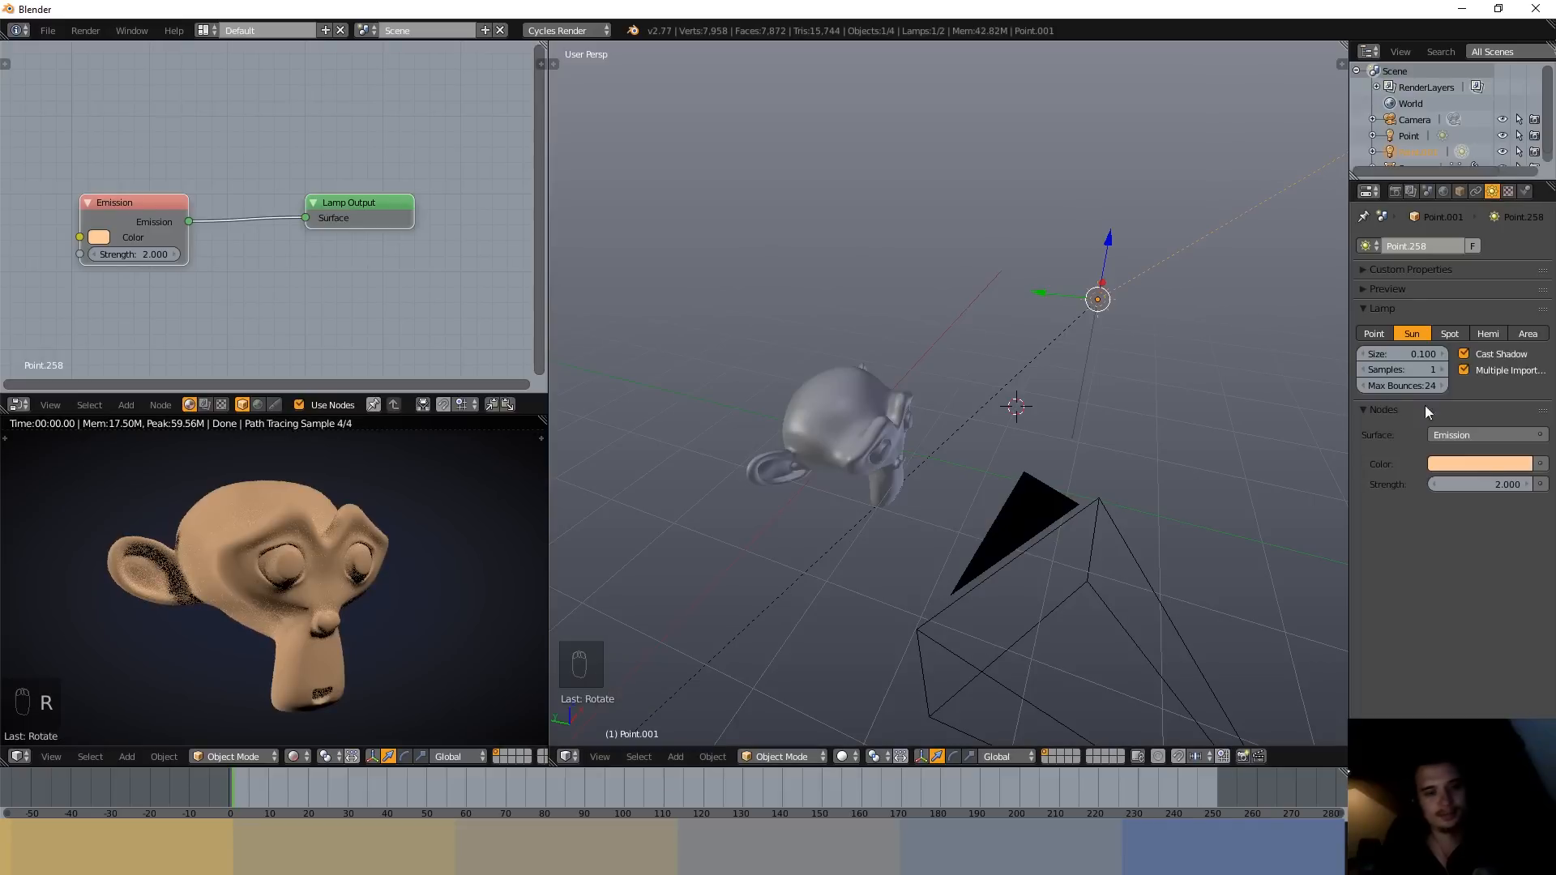
- Set the duplicate sun lamp's color to light blue and try moving it to another position
left_click(1483, 465)
left_click(1462, 276)
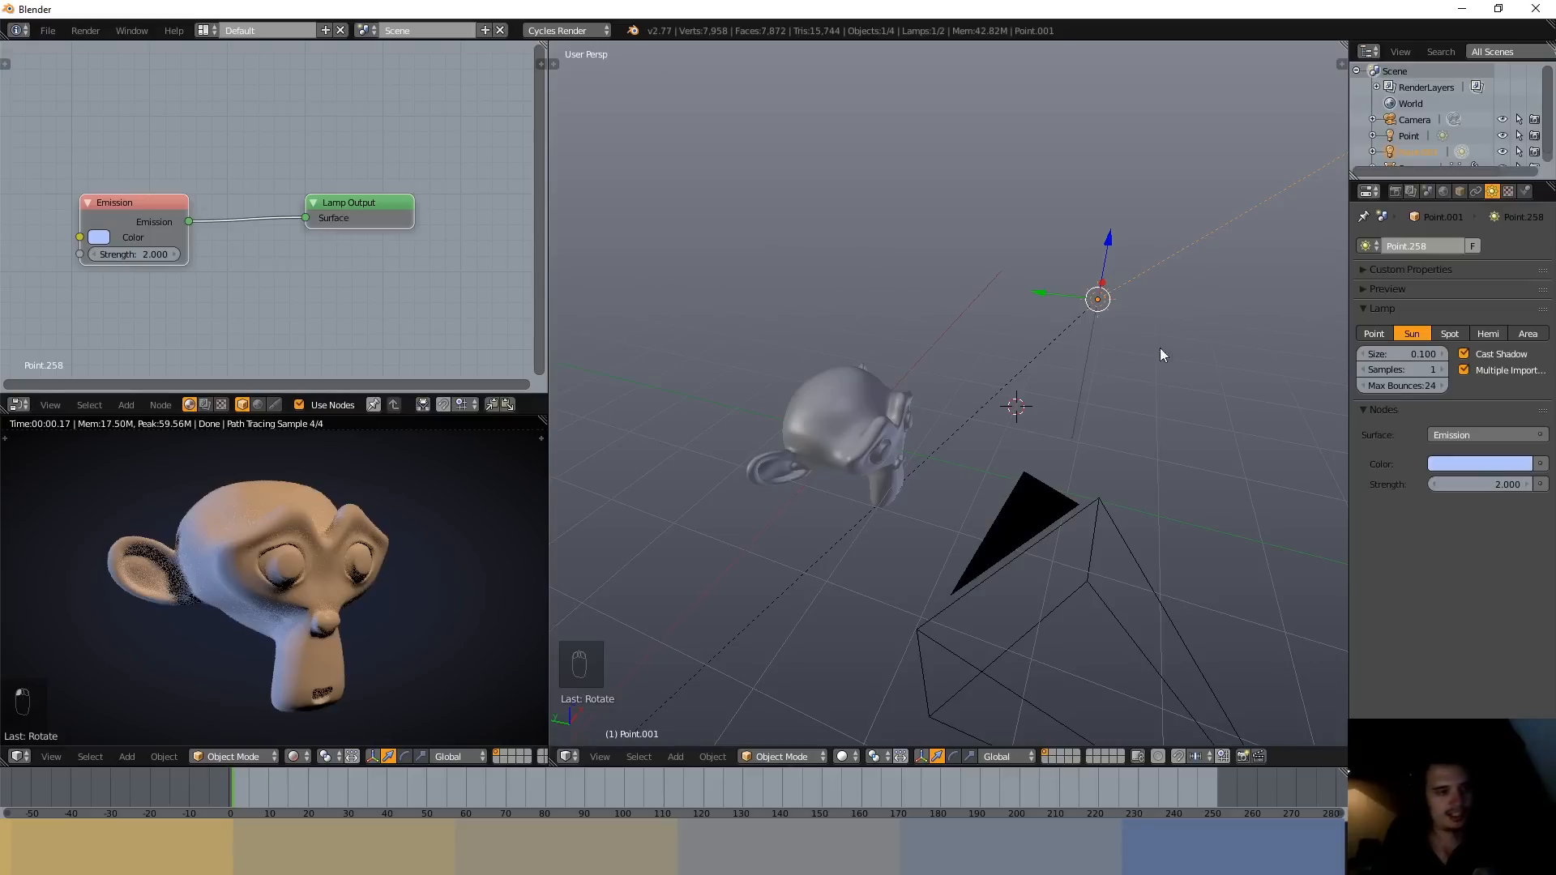
key("g")
right_click(961, 501)
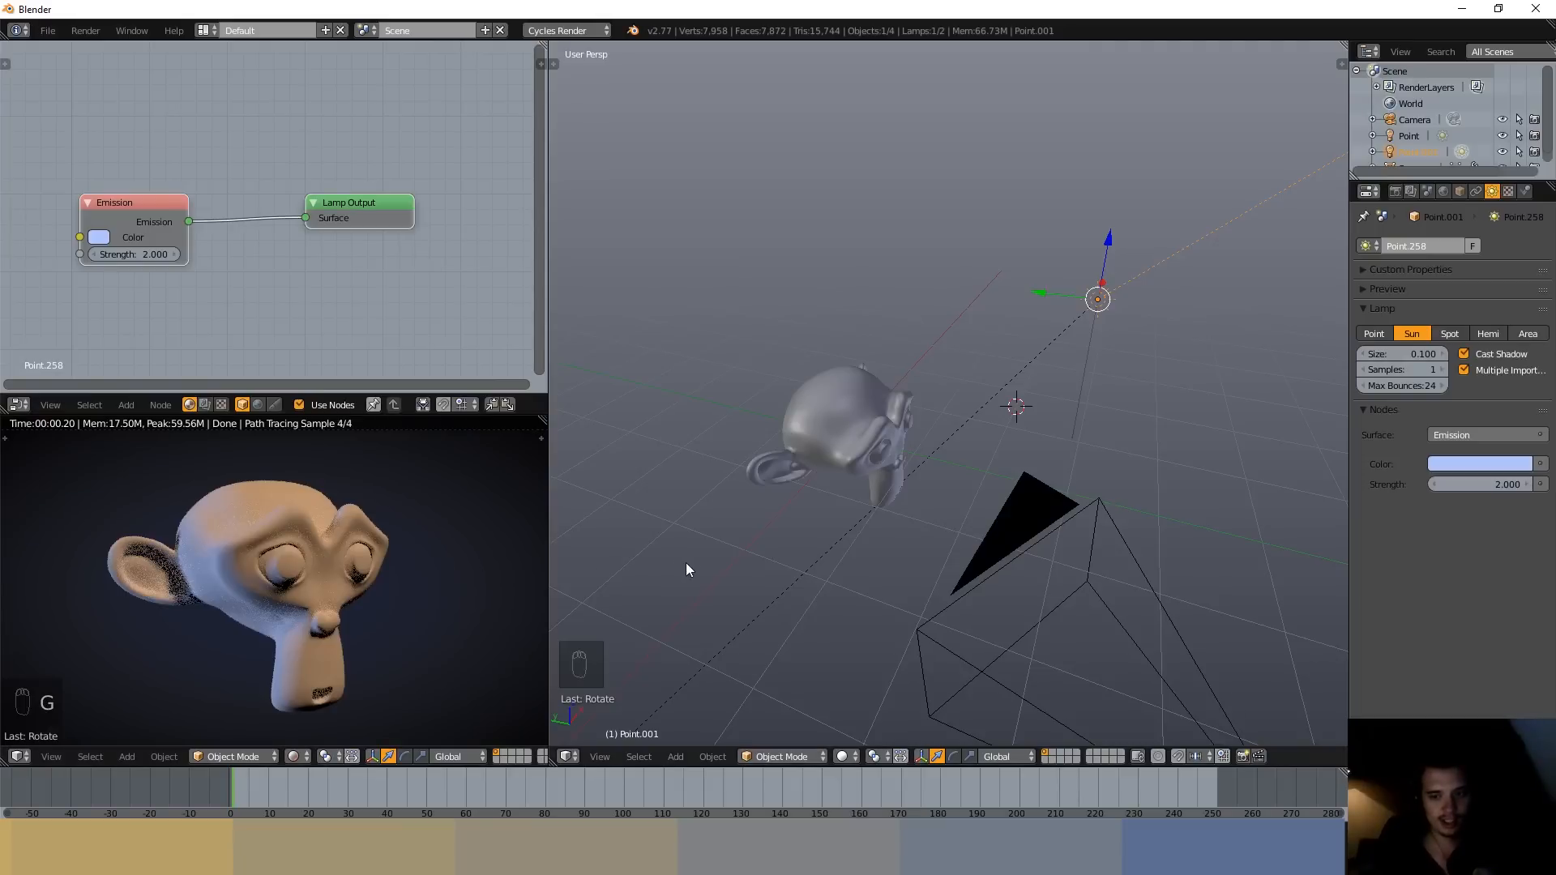
- Delete the duplicate sun lamp and reselect the original orange one
key("x")
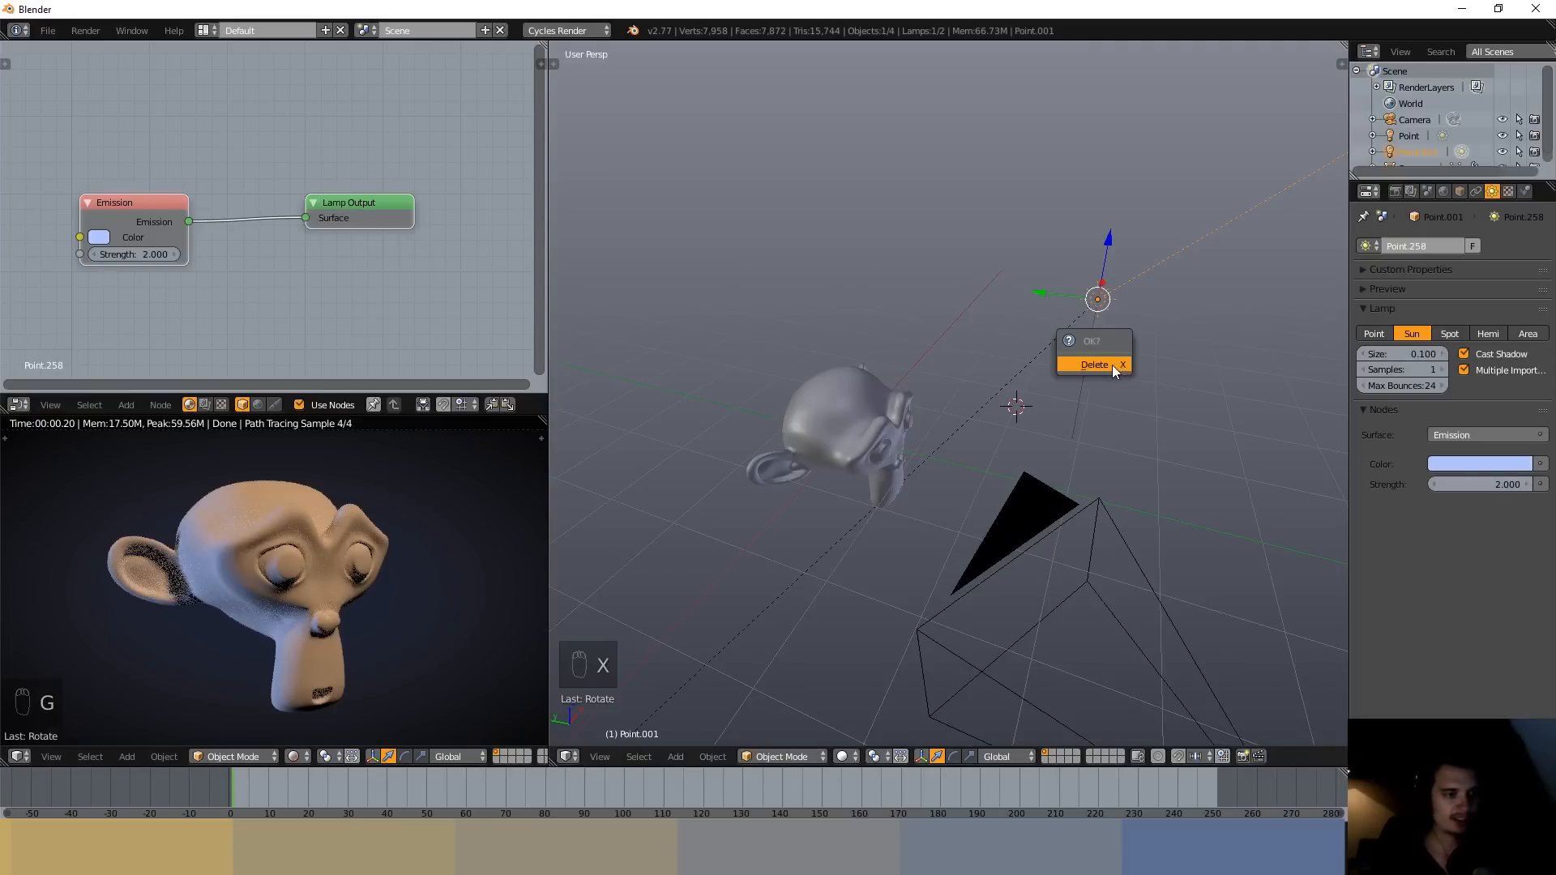
left_click(1112, 365)
right_click(1099, 298)
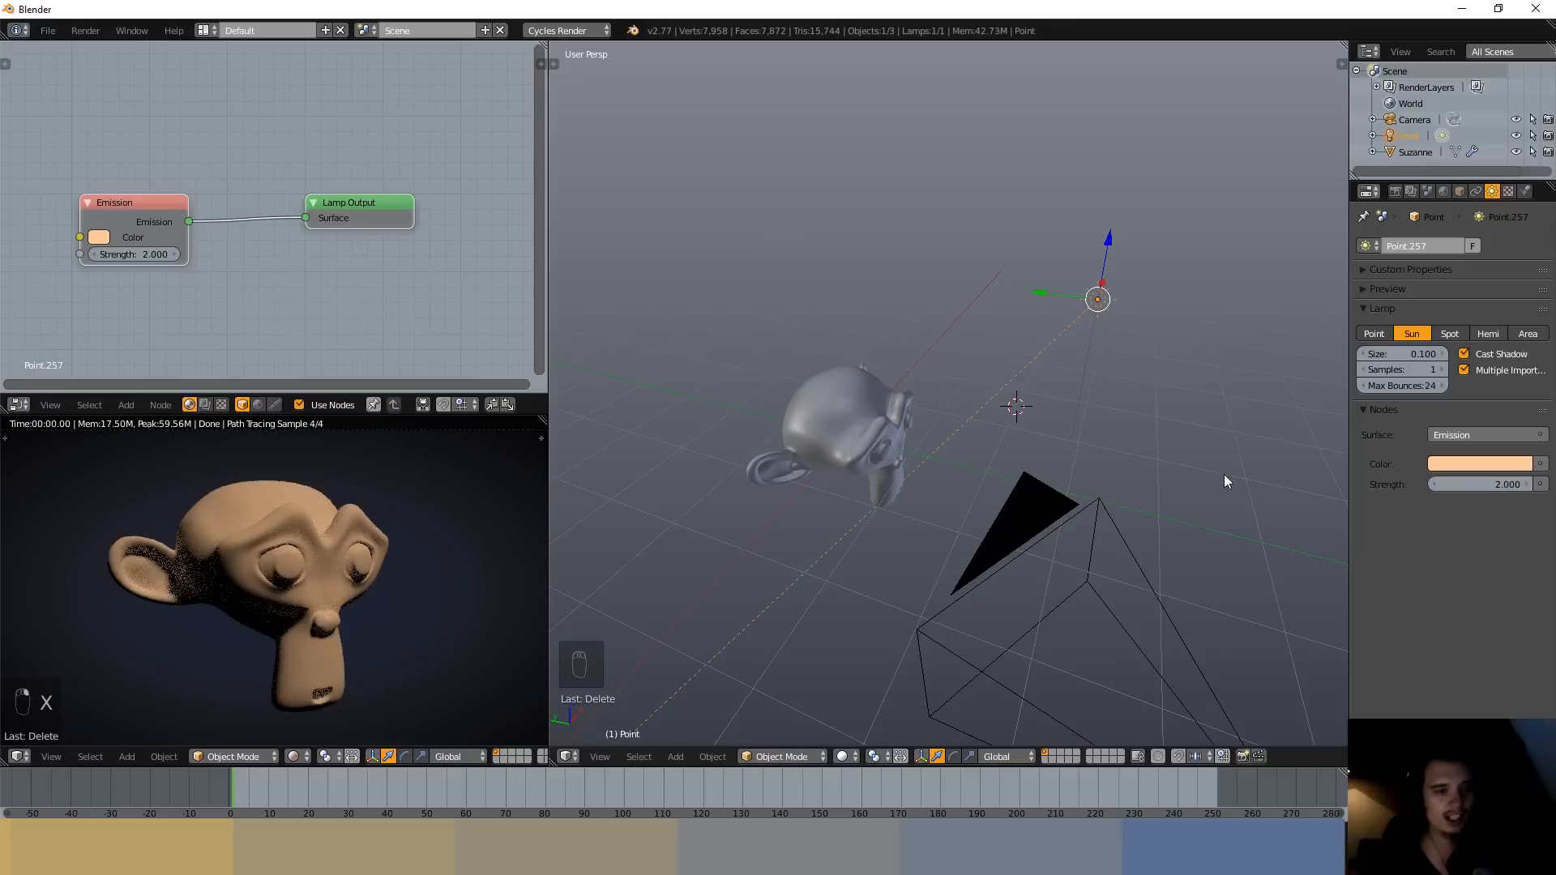
- Change the lamp type from Sun to Spot and turn on Show Cone
left_click(1455, 336)
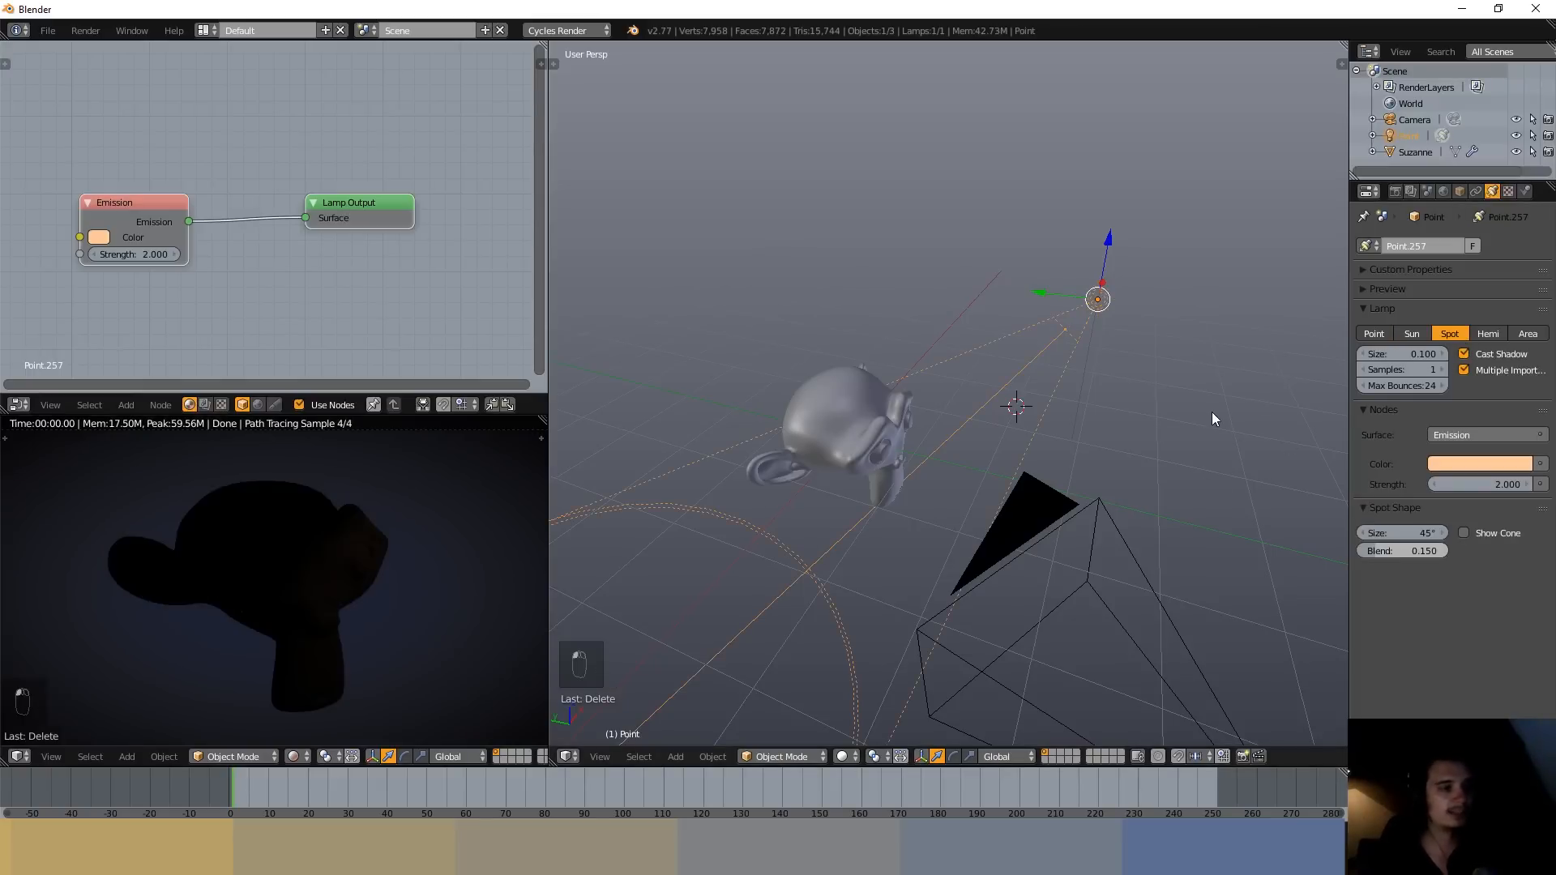
middle_click_drag(1213, 412, 1029, 456)
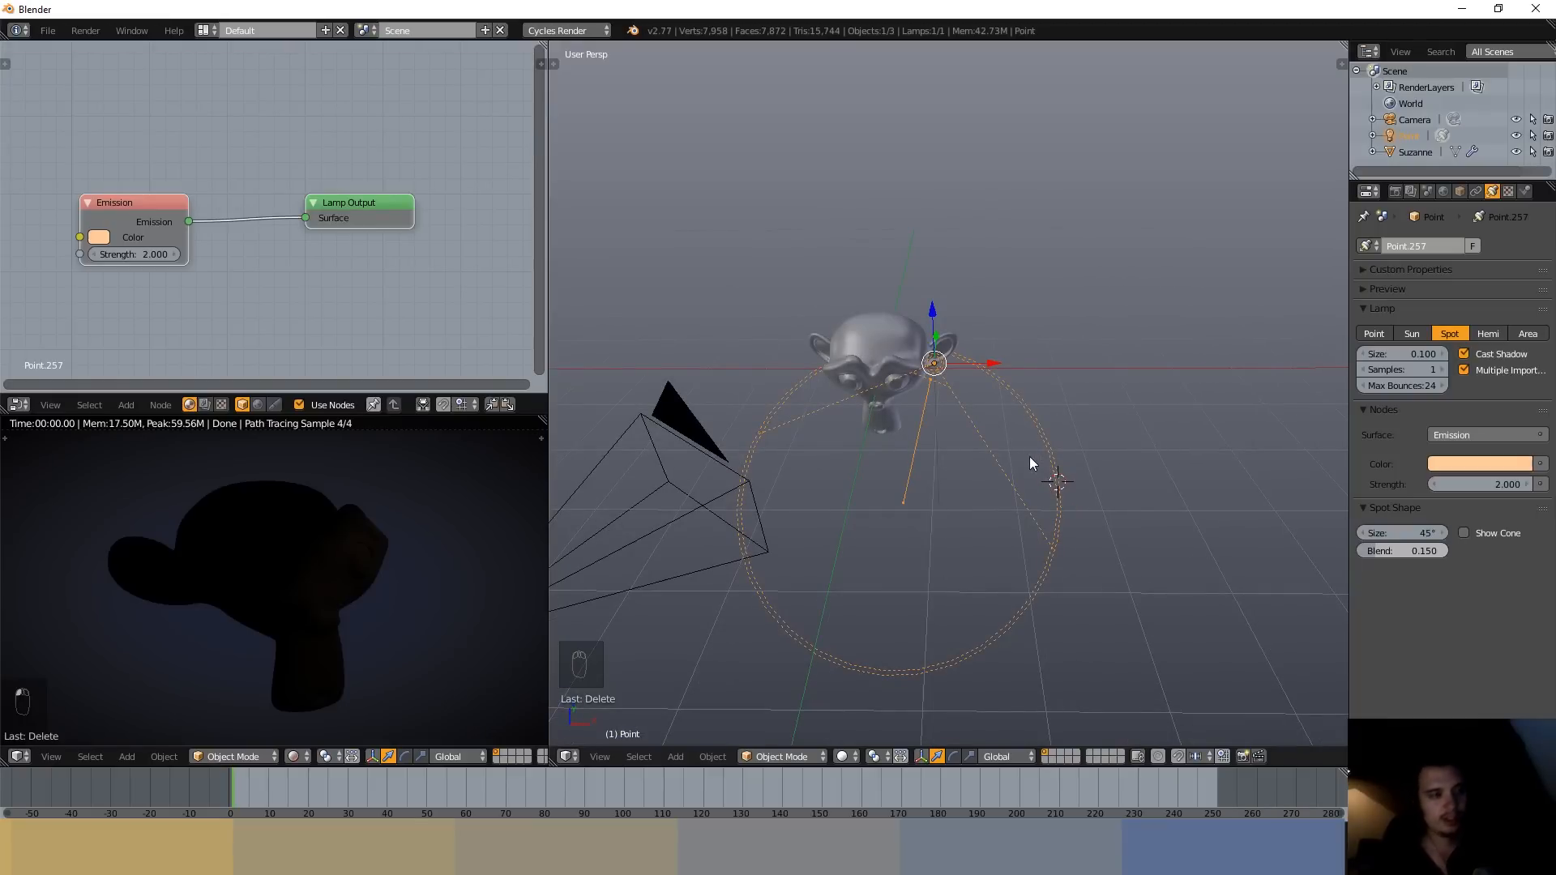
mouse_move(752, 583)
middle_mouse_down()
mouse_move(983, 584)
mouse_move(1121, 546)
mouse_move(1100, 511)
mouse_move(1087, 535)
mouse_move(1063, 531)
mouse_move(1092, 533)
mouse_move(1183, 470)
middle_mouse_up()
left_click(1492, 534)
- Rotate the spot lamp slightly and set its emission strength to 400
key("r")
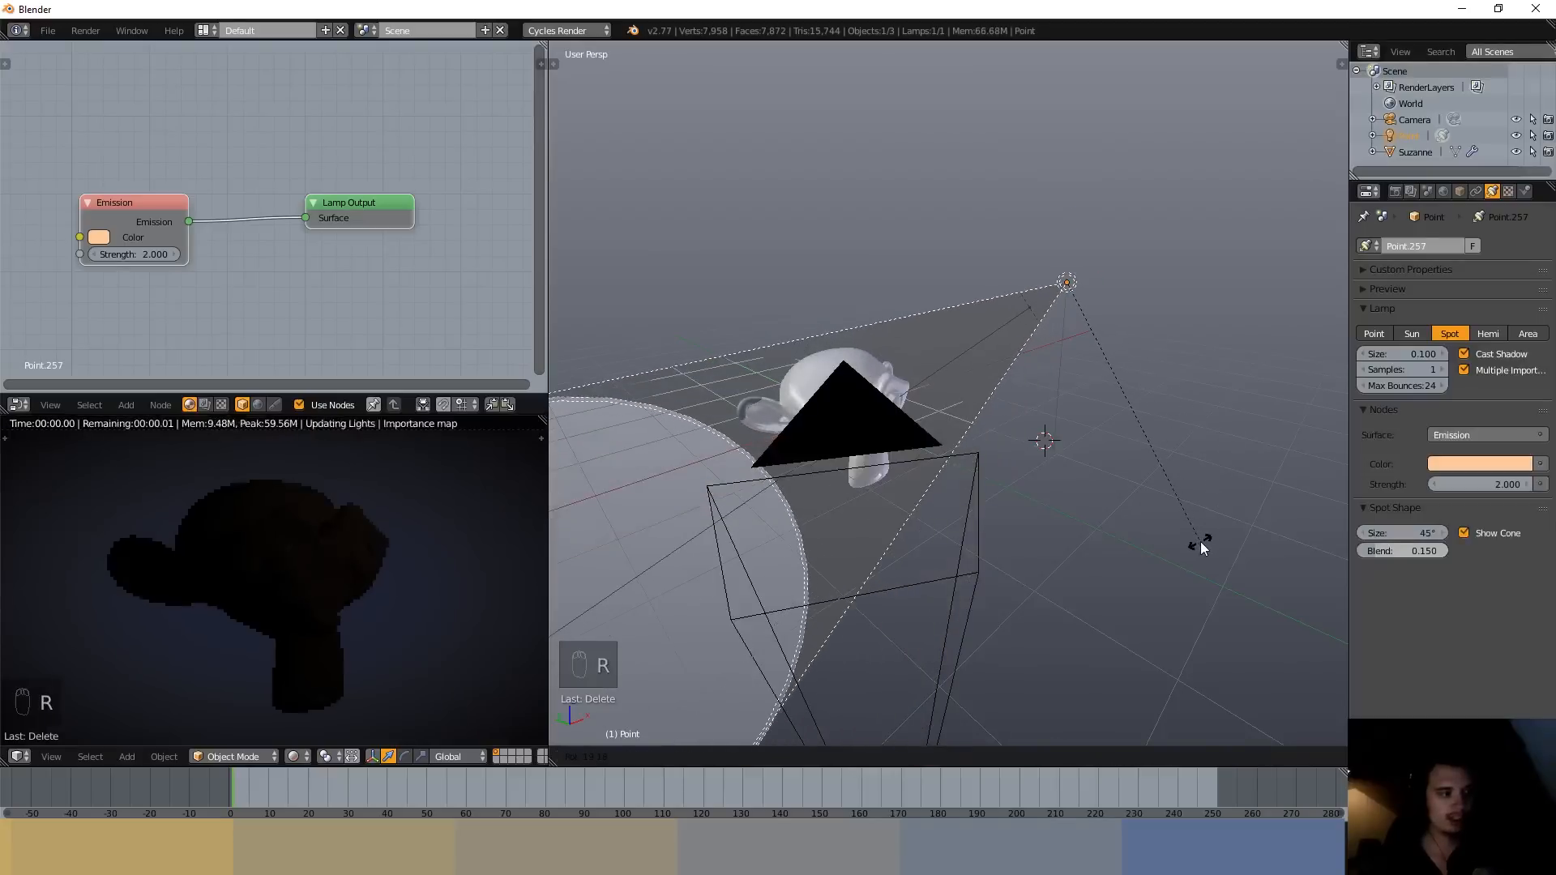
left_click(1201, 542)
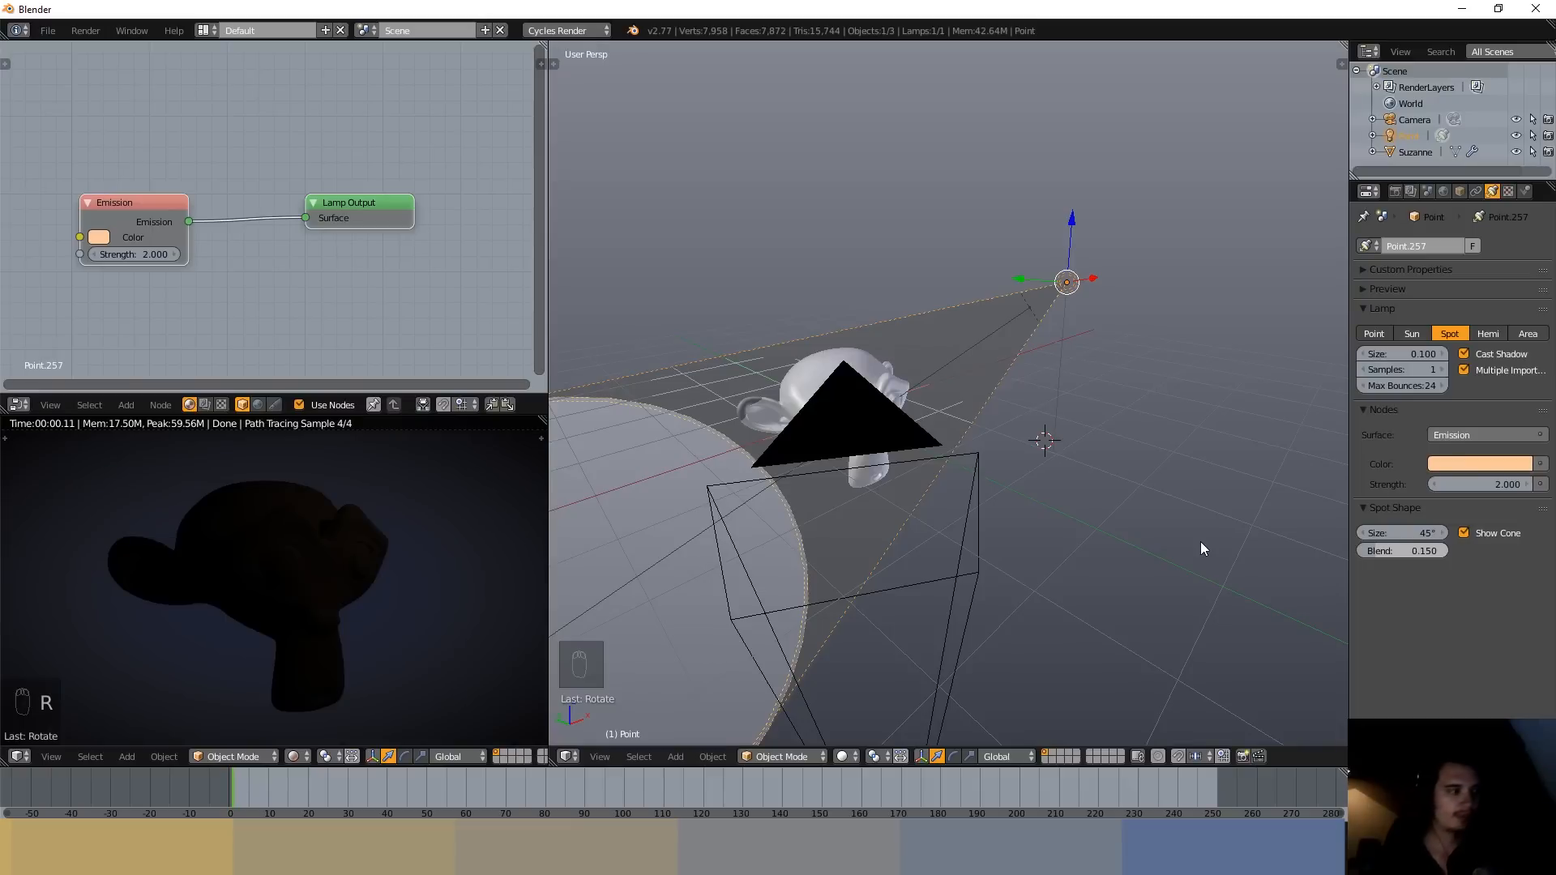
left_click(1475, 484)
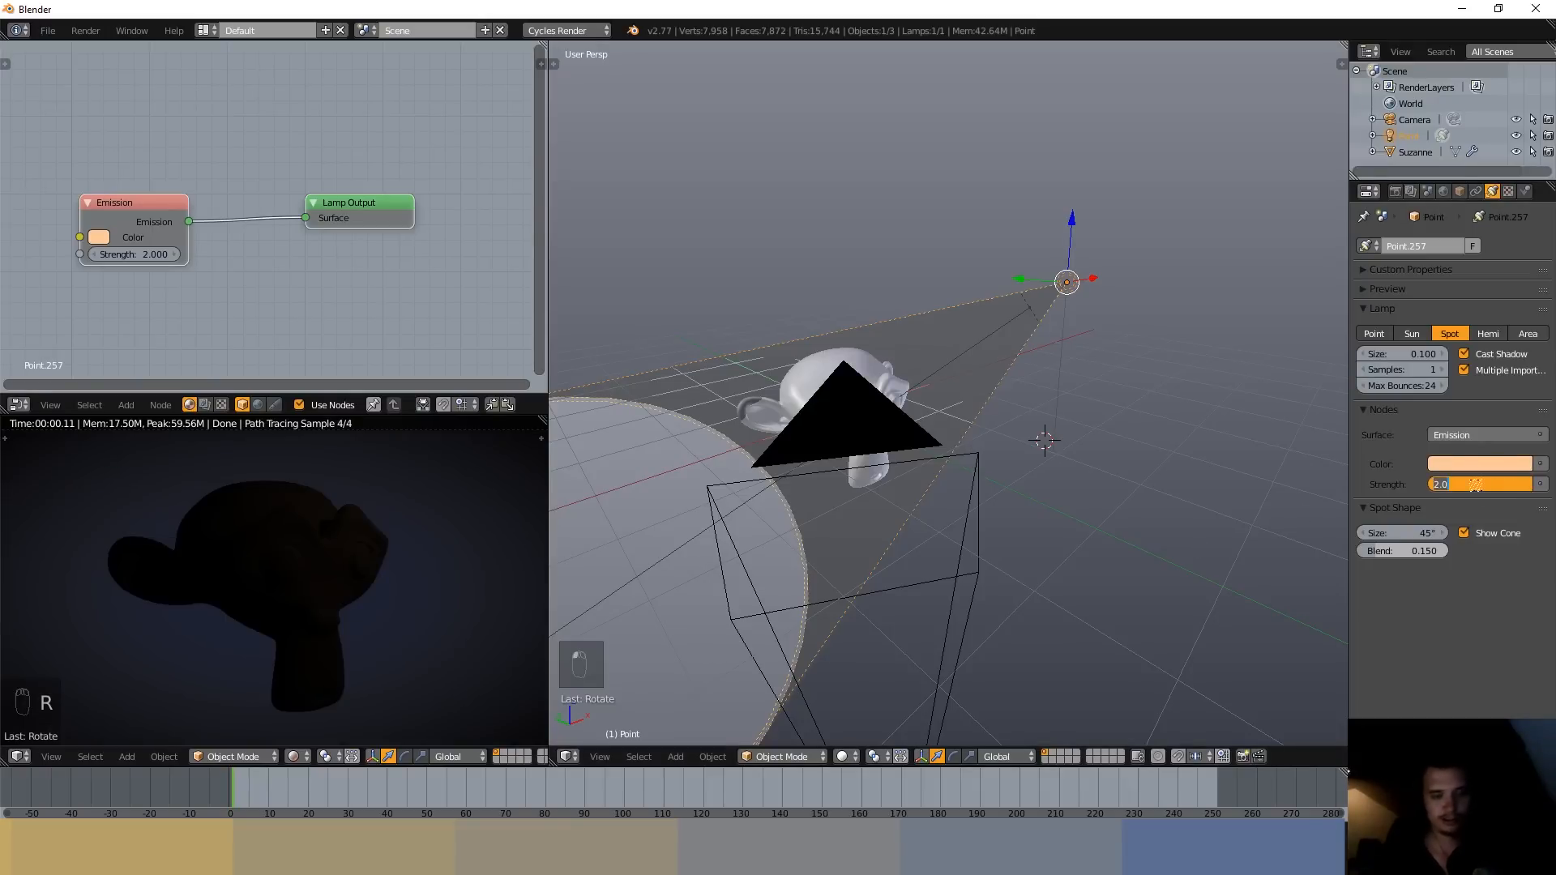
type("400")
key("Return")
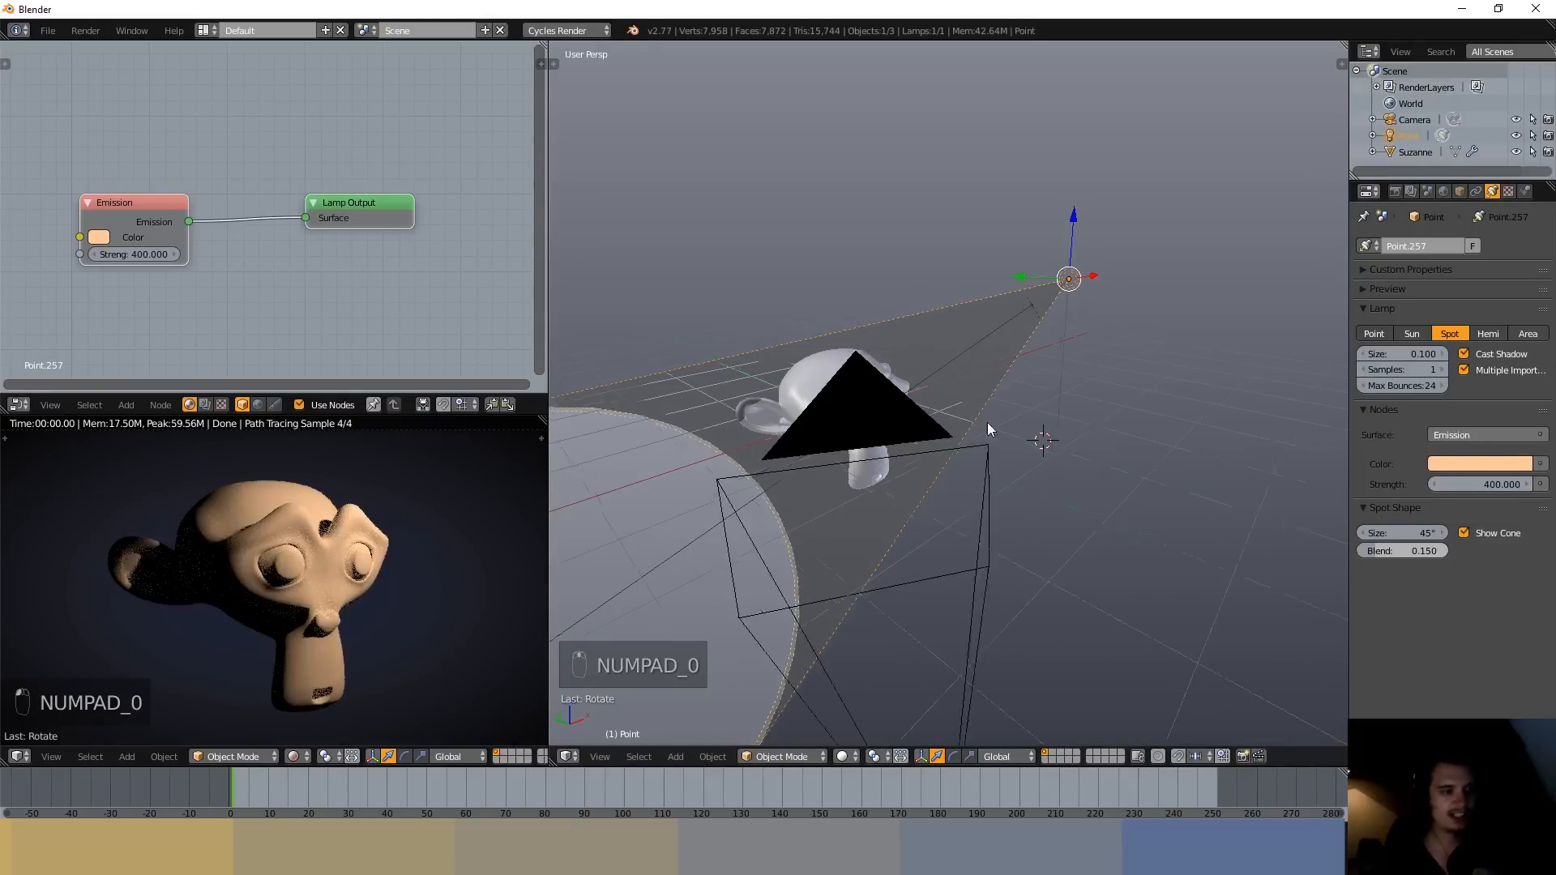
- Move the spot lamp up and back, farther away from the monkey head
key("g")
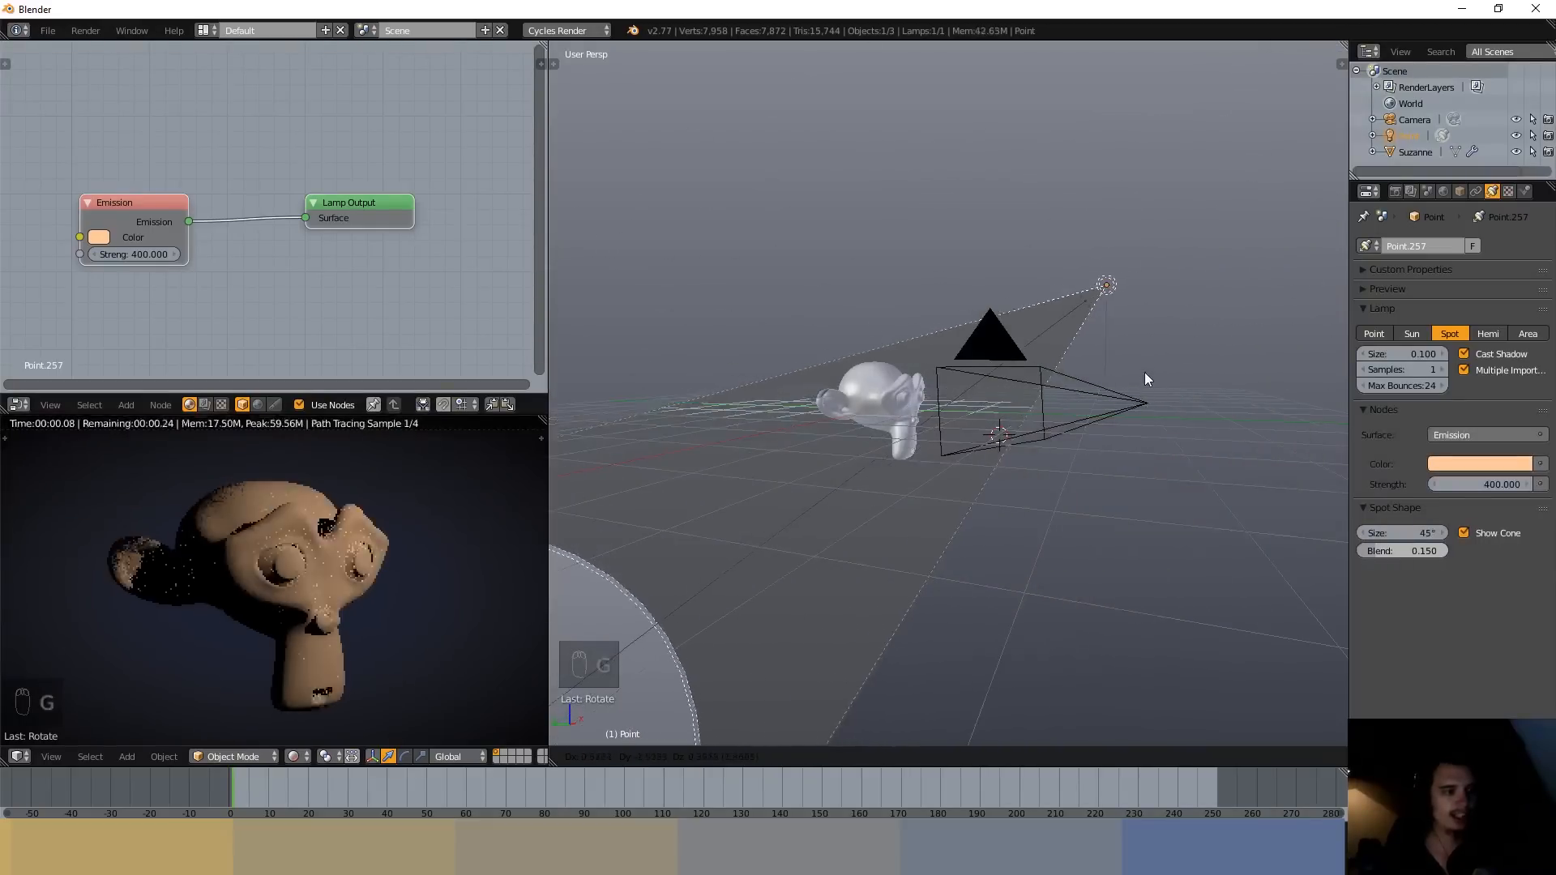
left_click(1161, 332)
scroll(1014, 422, "down", 6)
middle_click_drag(1011, 422, 1086, 407)
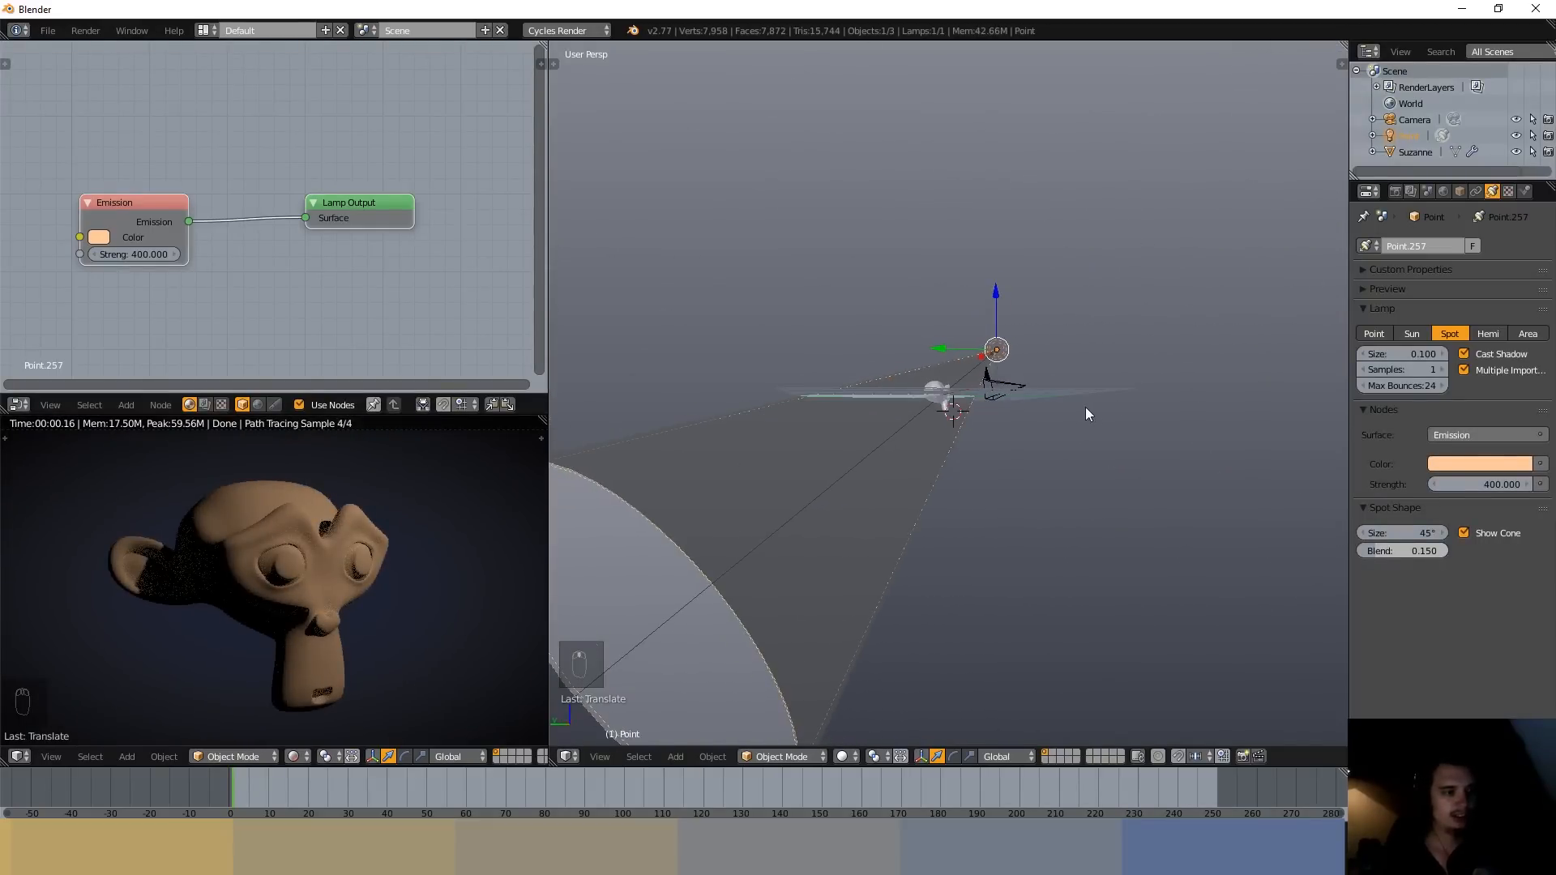
key("g")
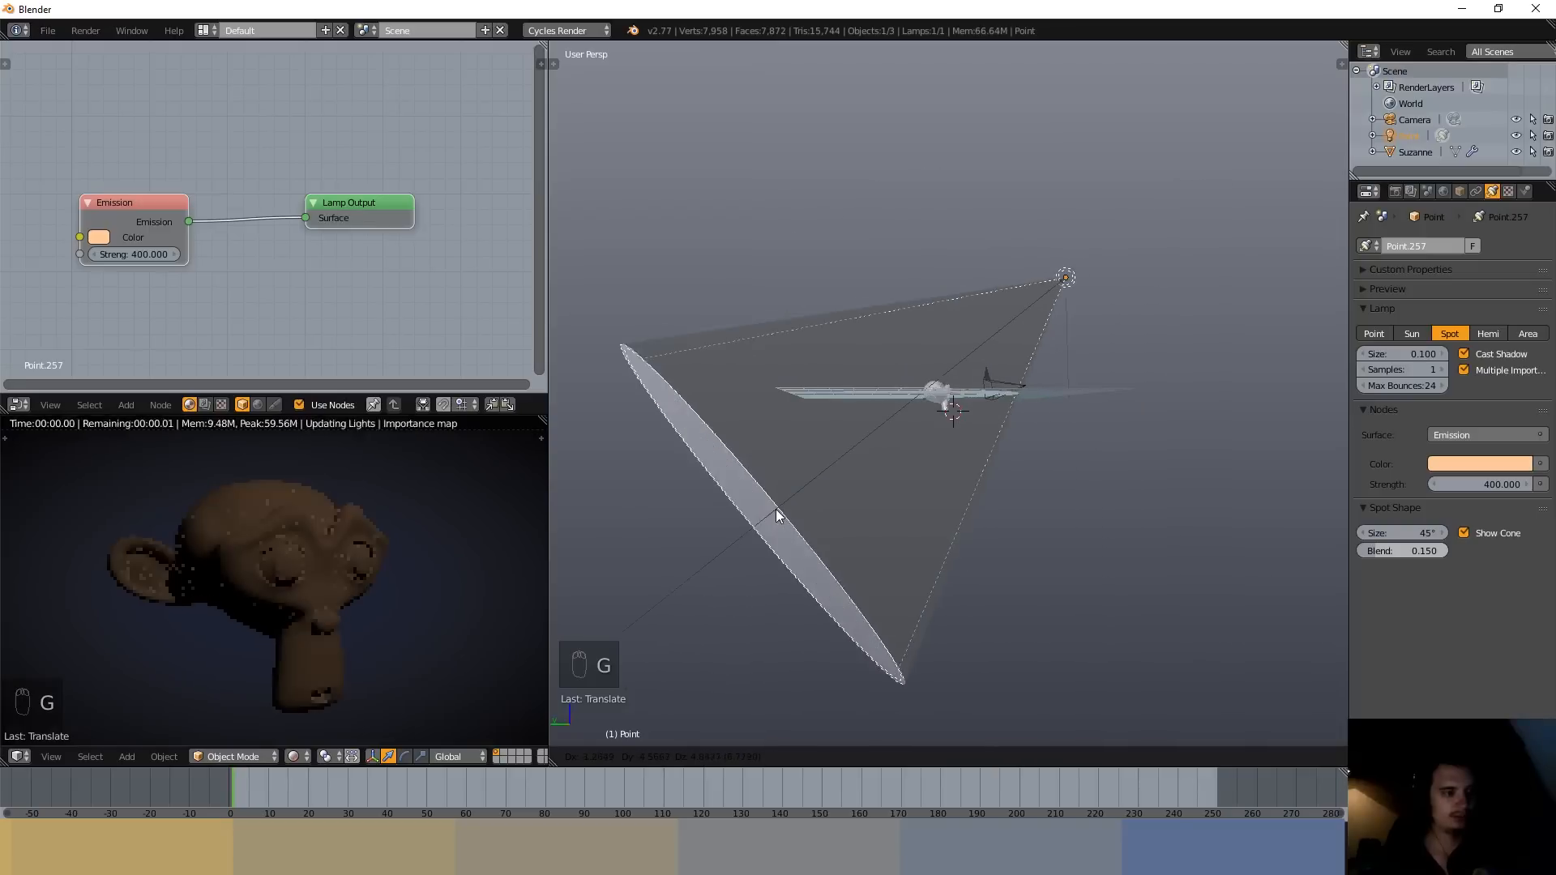
left_click(774, 513)
key("s")
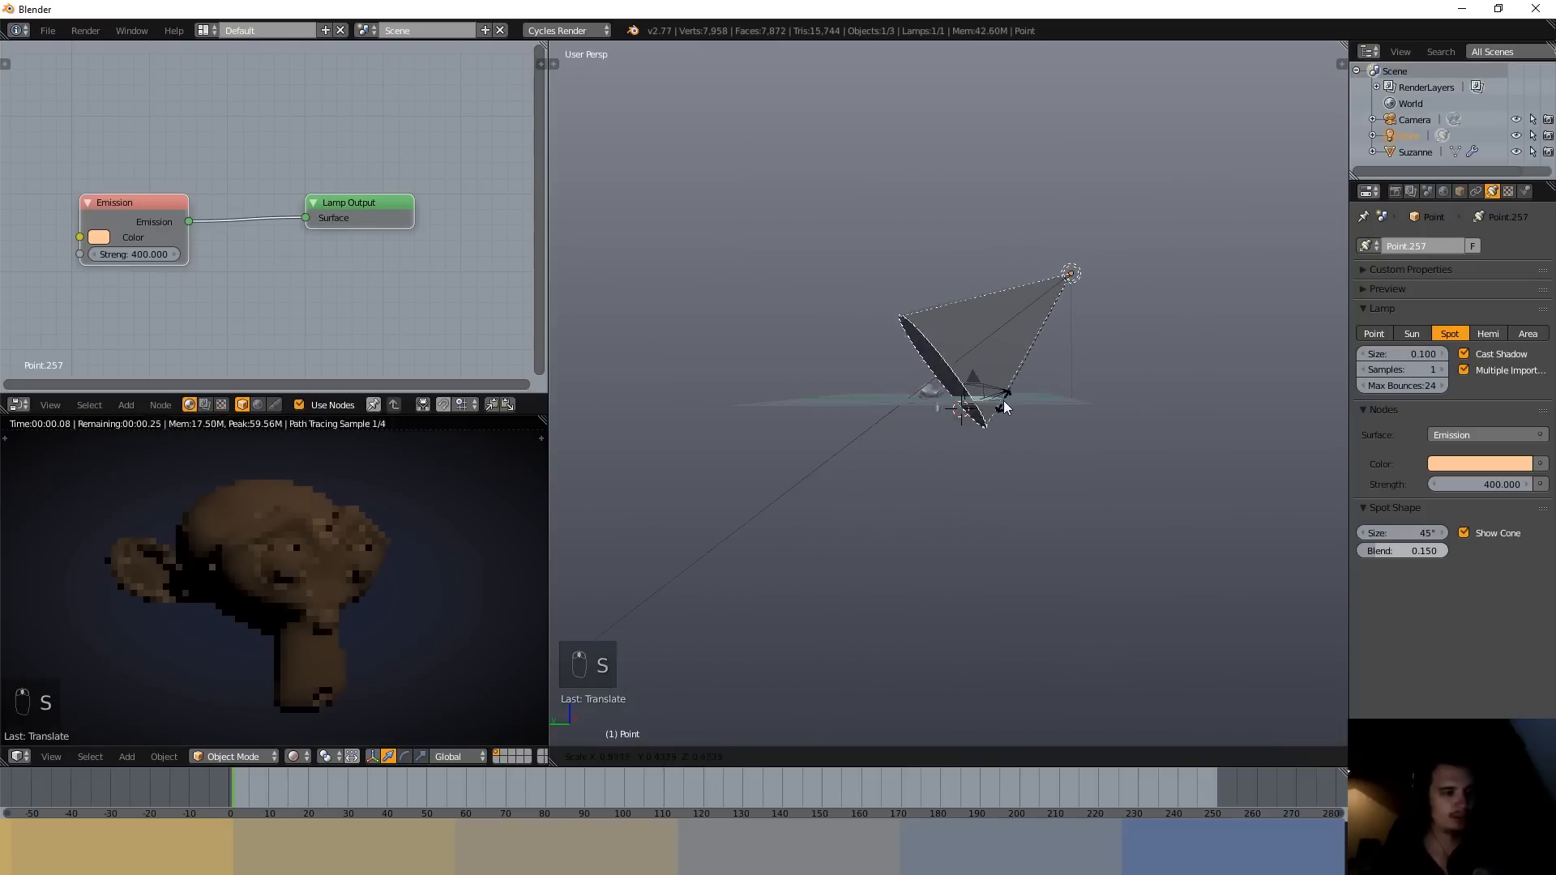
right_click(1004, 400)
scroll(1008, 394, "up", 4)
middle_click_drag(1010, 392, 1044, 476)
scroll(1031, 401, "down", 4)
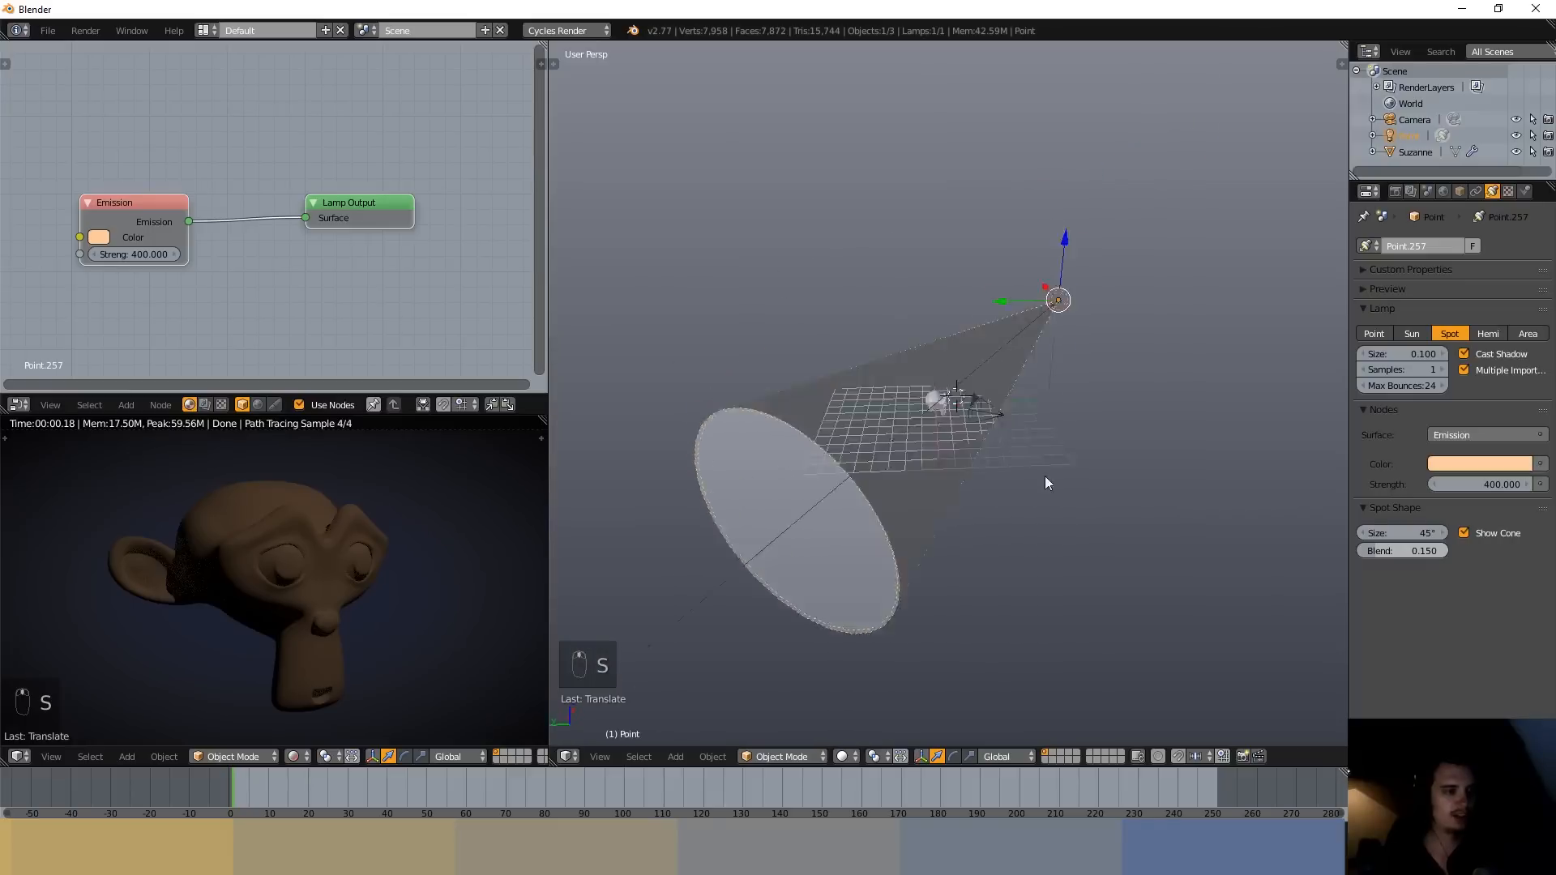
key("g")
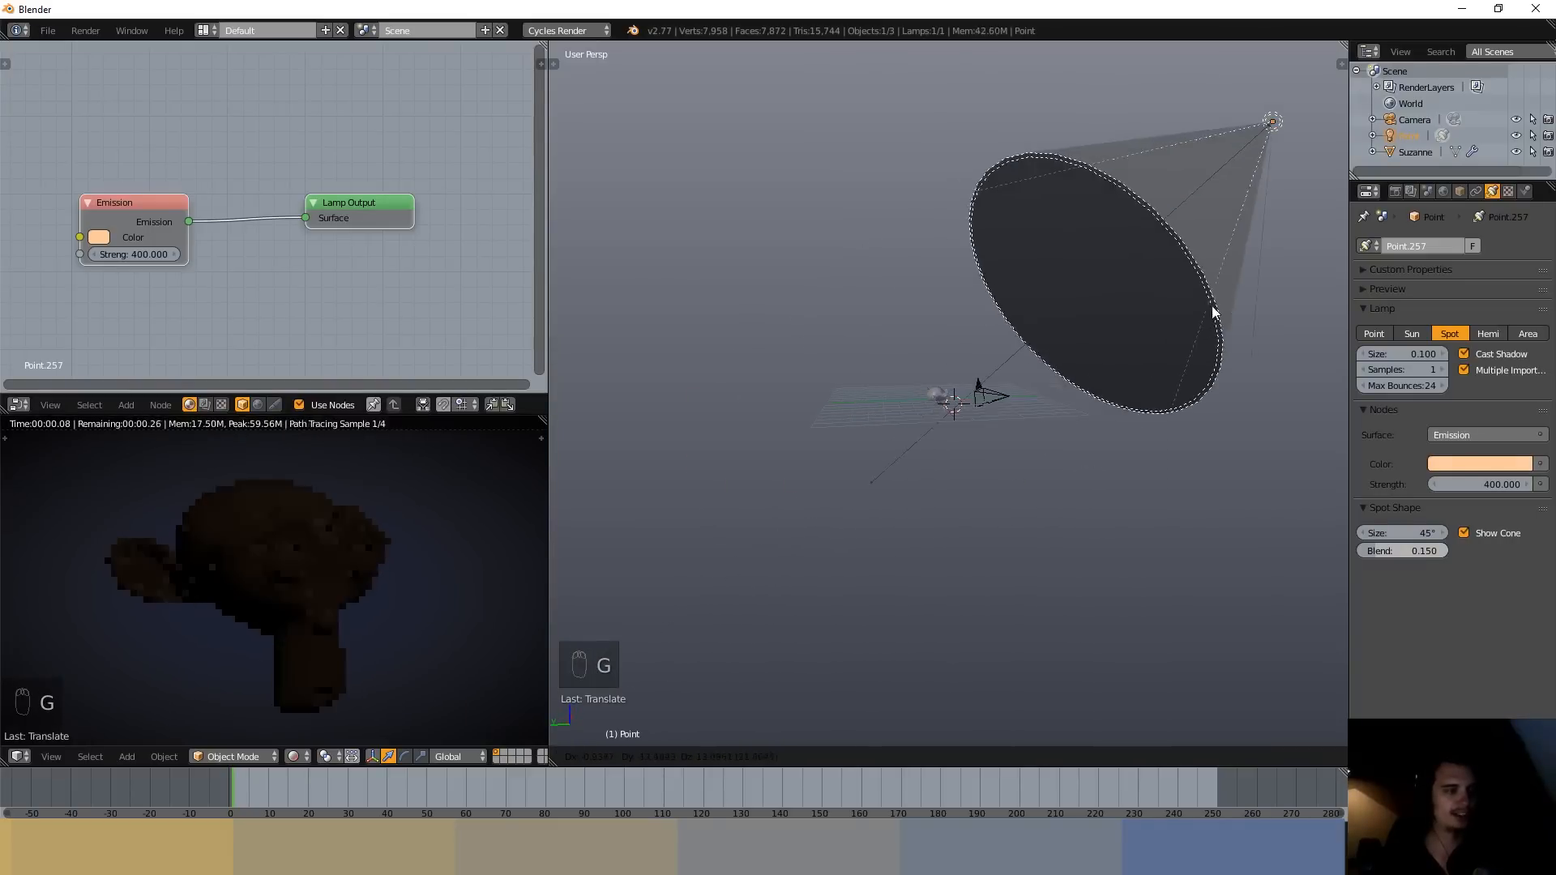
right_click(1213, 312)
- Rescale the spot lamp several times to adjust the length of its cone
key("s")
left_click(1023, 362)
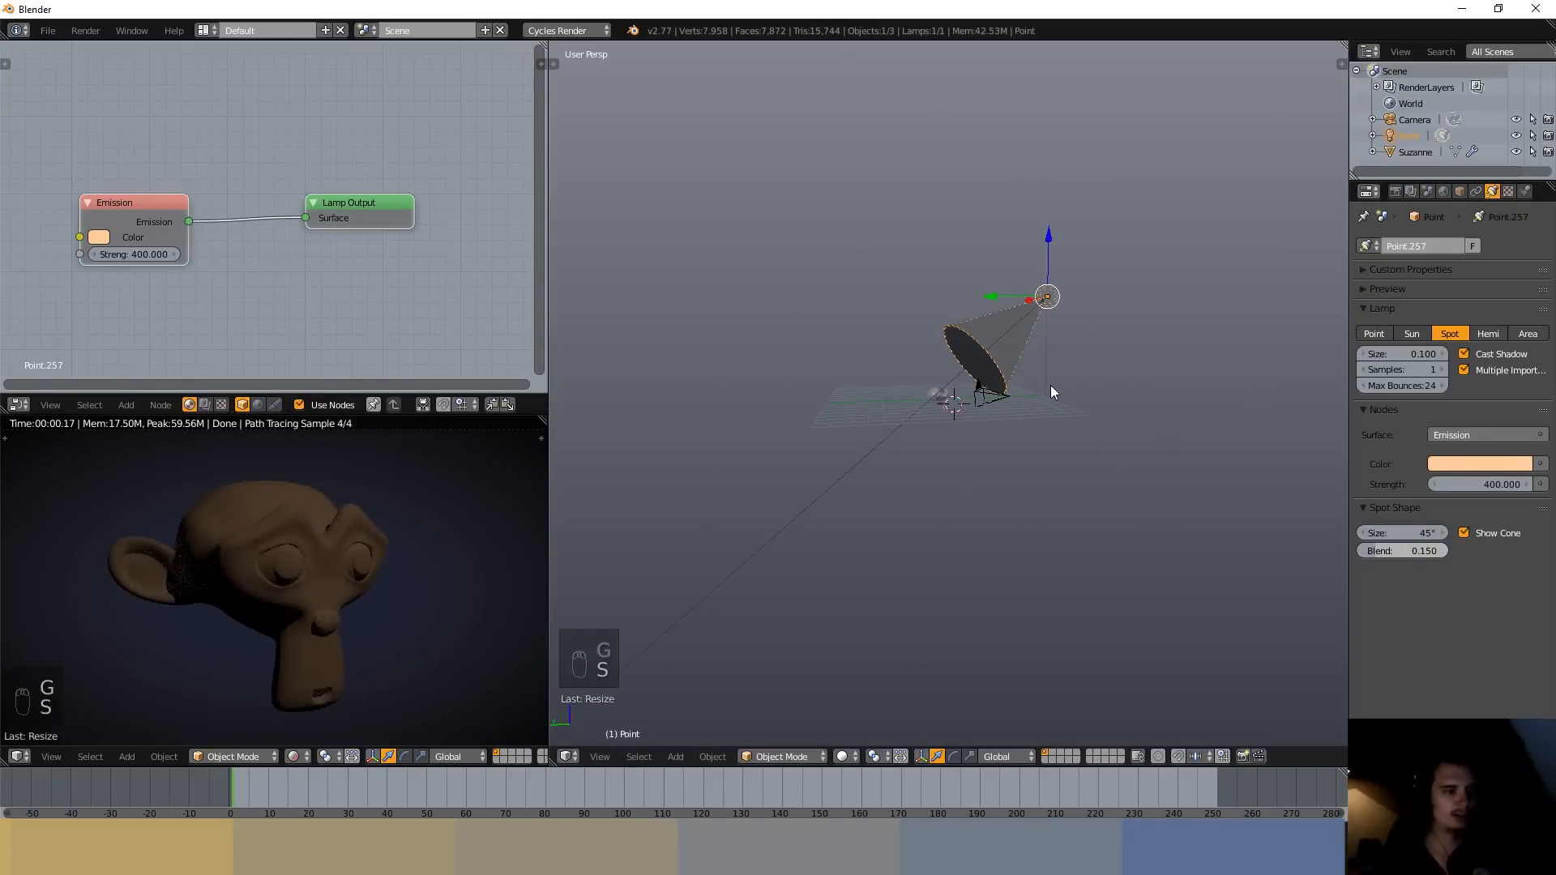
key("s")
left_click(1063, 410)
scroll(1082, 402, "up", 5)
key("s")
left_click(1145, 276)
- Reposition the spot lamp above the camera and scale its cone so it extends past the monkey head
key("g")
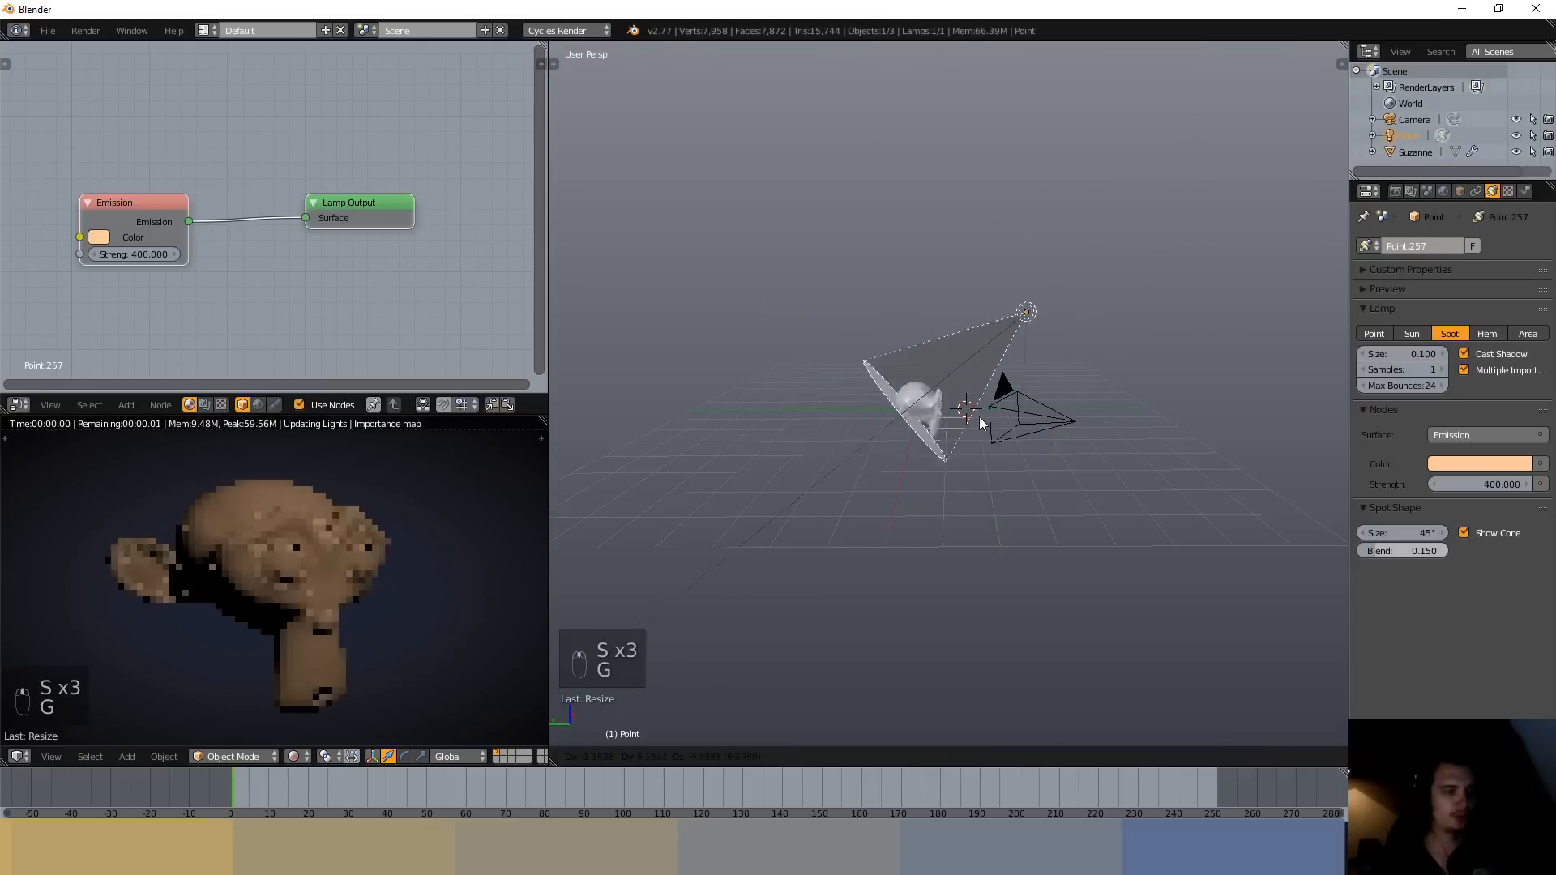
left_click(975, 420)
scroll(976, 420, "up", 3)
key("g")
left_click(1145, 366)
key("s")
left_click(1111, 453)
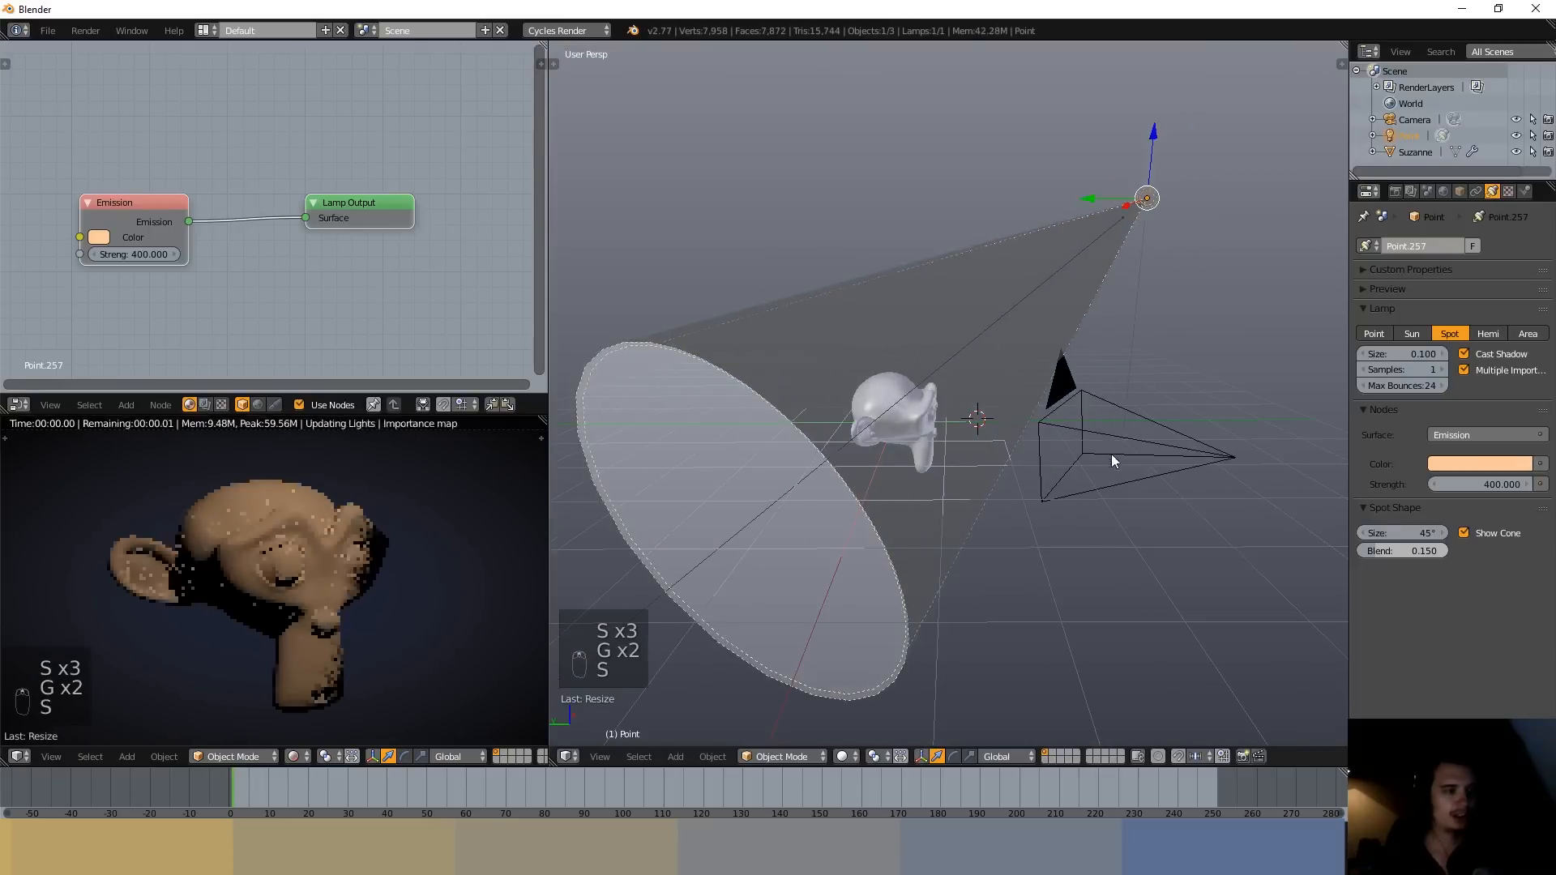
- Rotate the spot lamp to aim its cone at the monkey head and inspect it from the camera's side
middle_click_drag(1111, 453, 1159, 420)
key("r")
left_click(1062, 561)
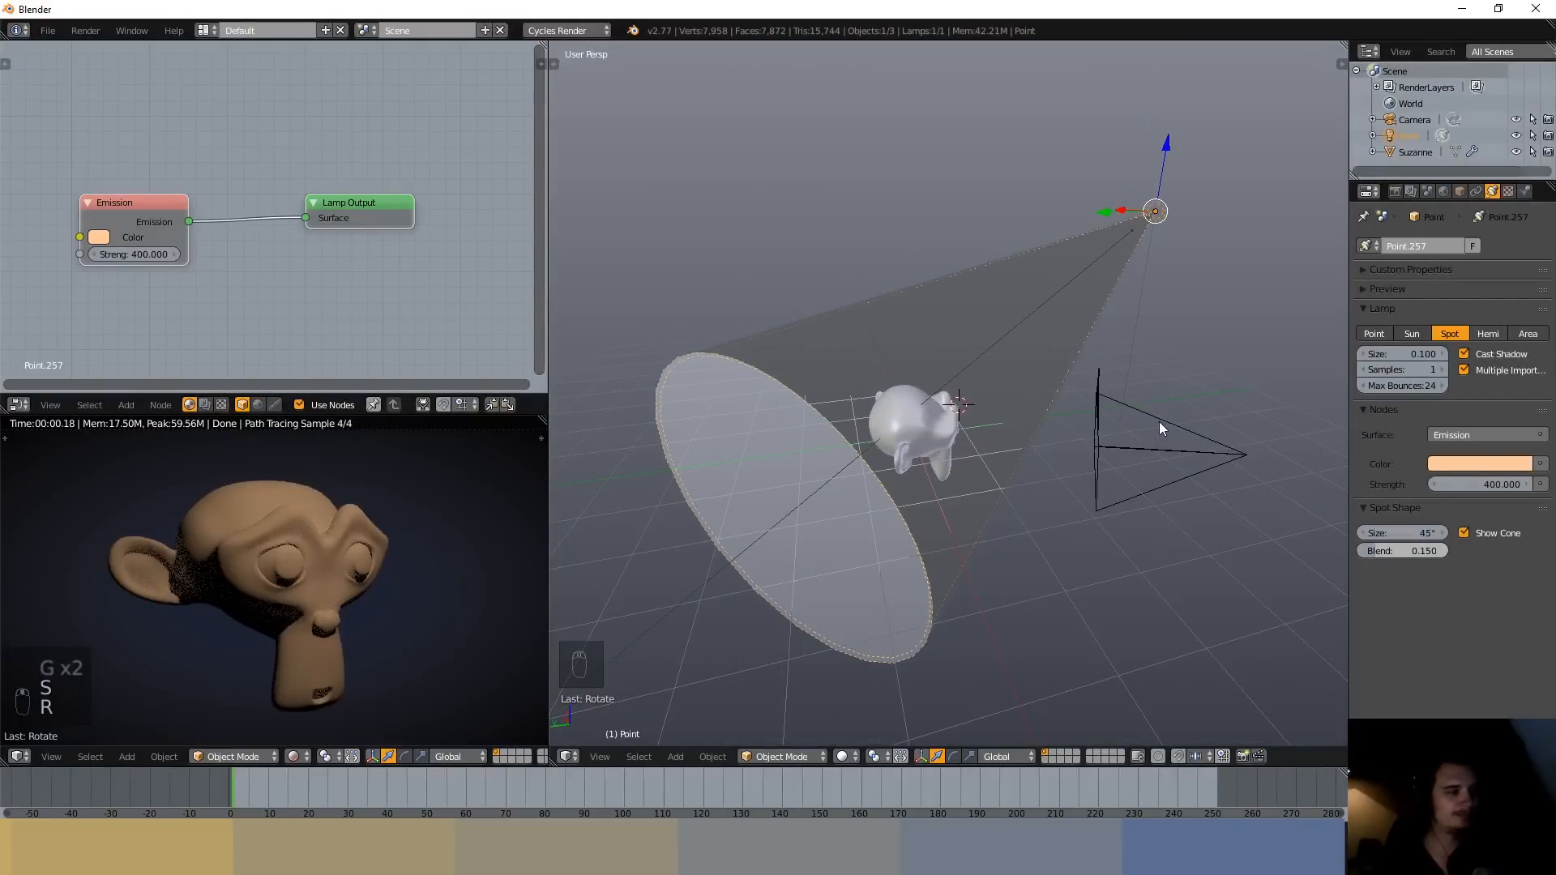
middle_click_drag(1159, 421, 1031, 414)
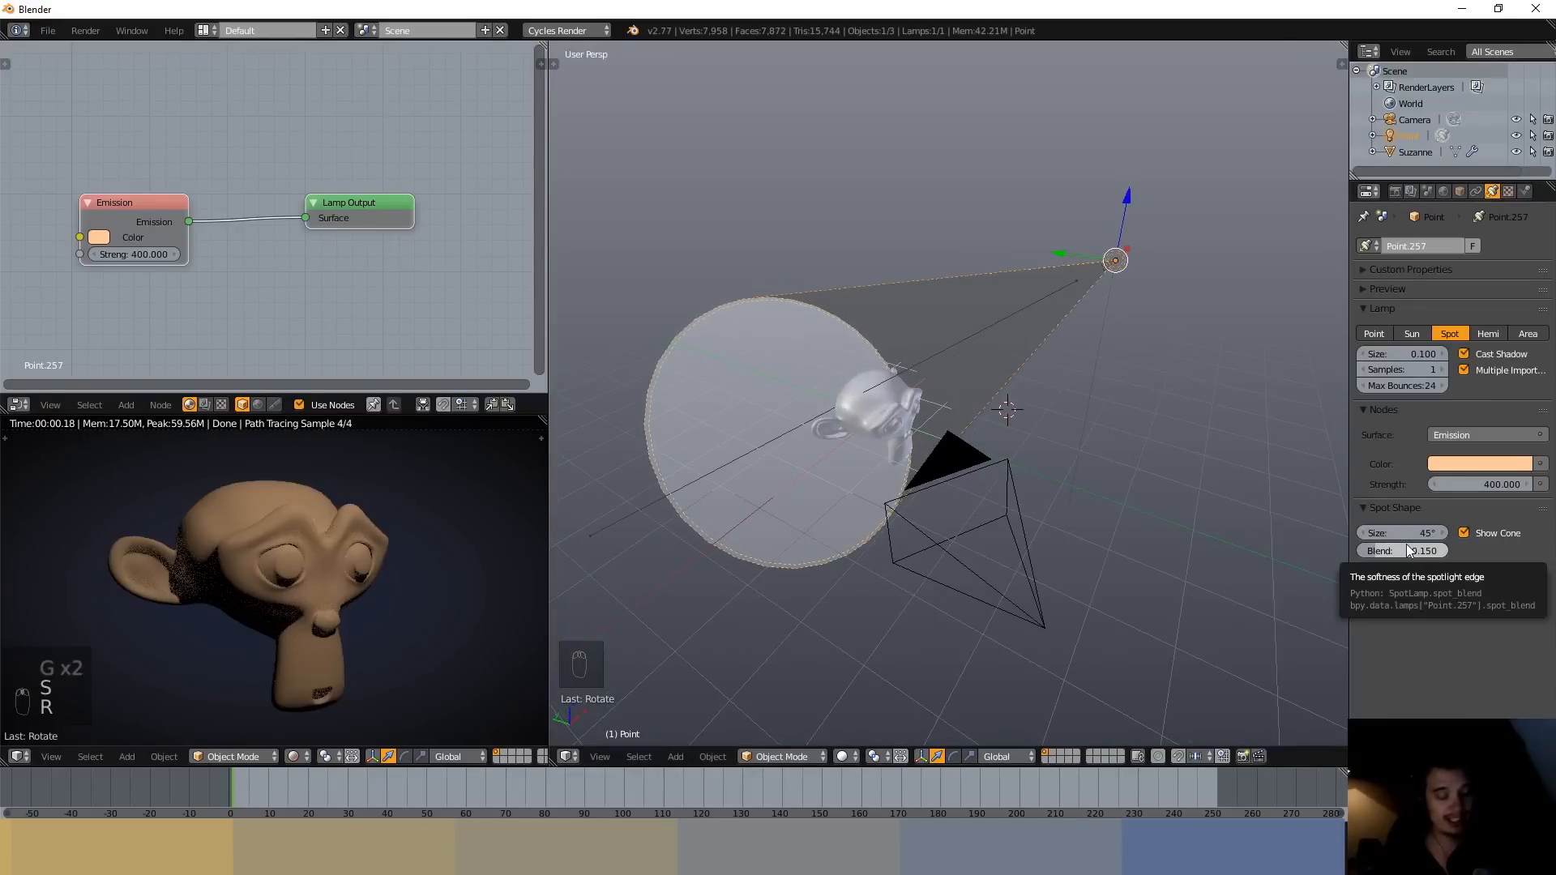
- Narrow the spot lamp's cone to 23.3° and zoom in on the monkey head and cone
left_click_drag(1395, 534, 1280, 536)
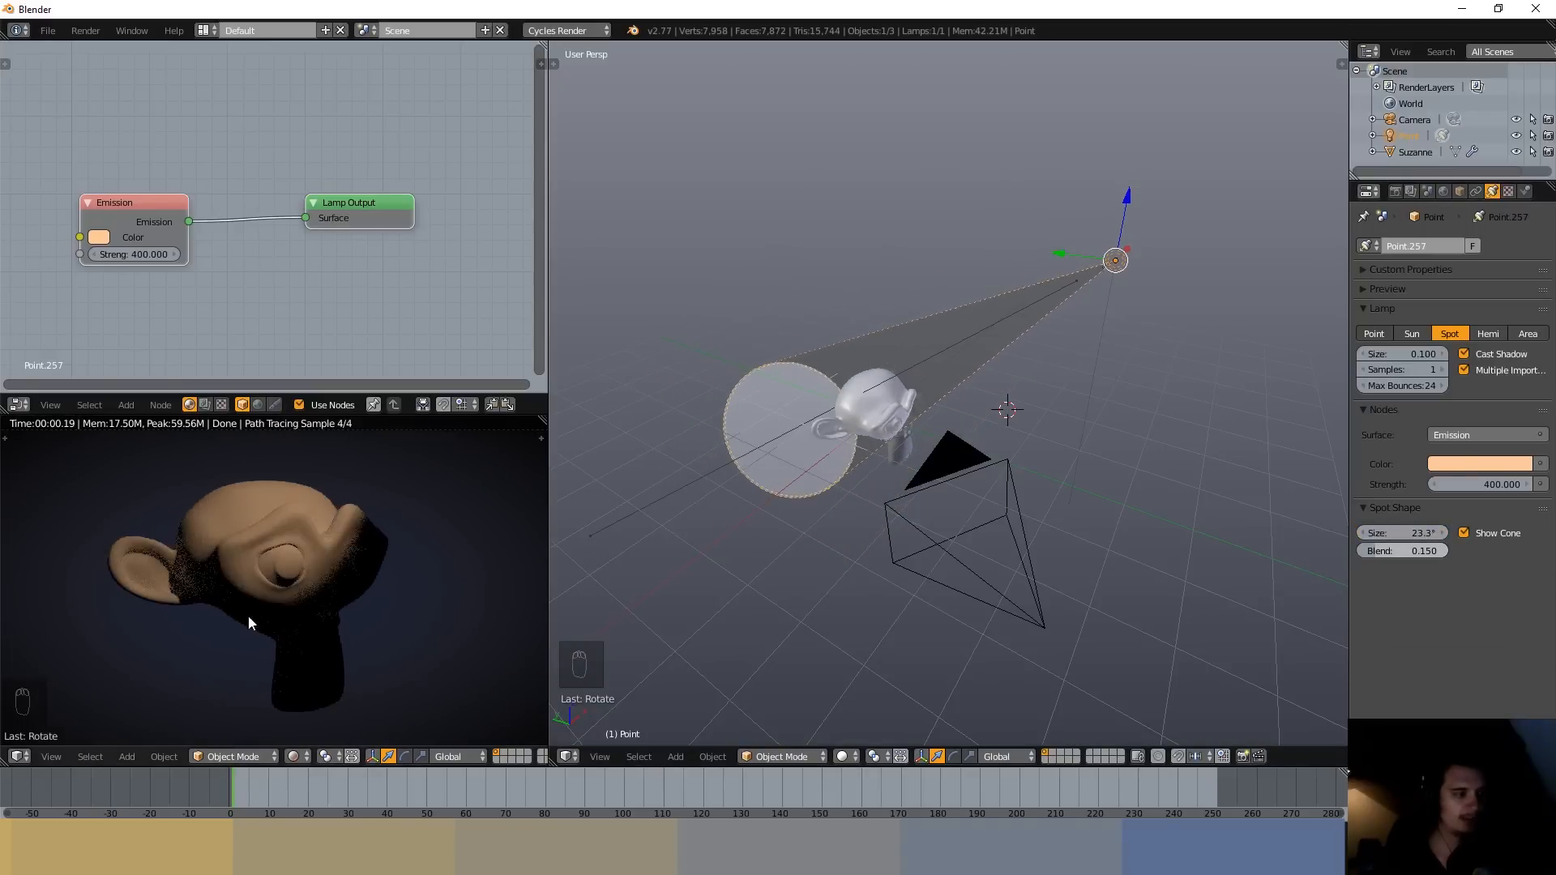
scroll(1045, 393, "up", 4)
middle_click_drag(1053, 393, 1208, 517)
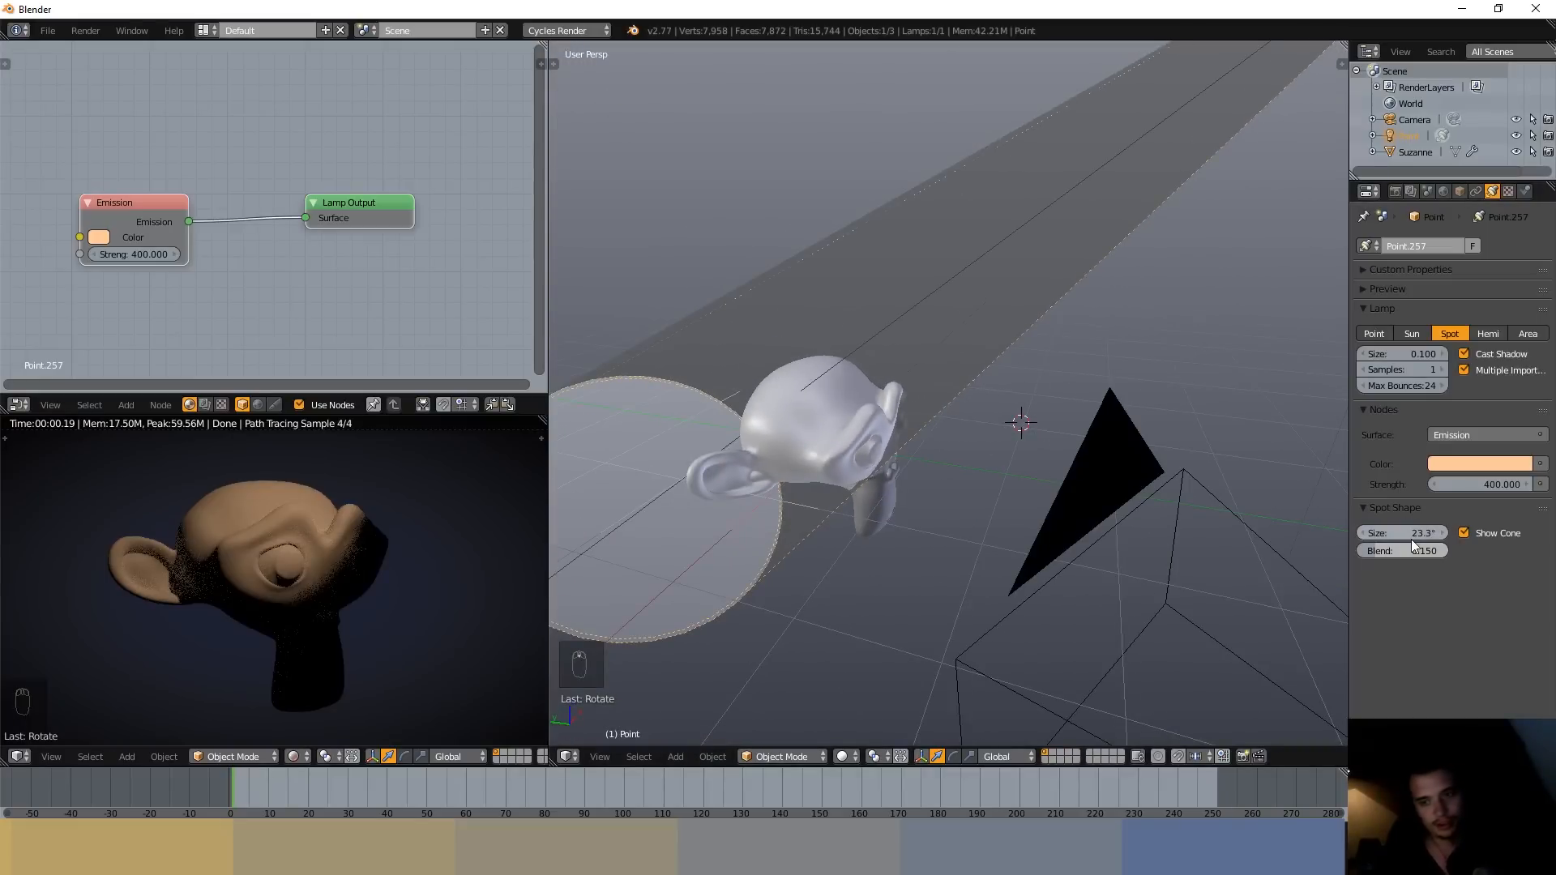
- Set the spot cone size to 25.4°, its blend to 0 and the lamp size to 0
left_click_drag(1412, 538, 1368, 552)
left_click(1402, 357)
type("0")
key("Return")
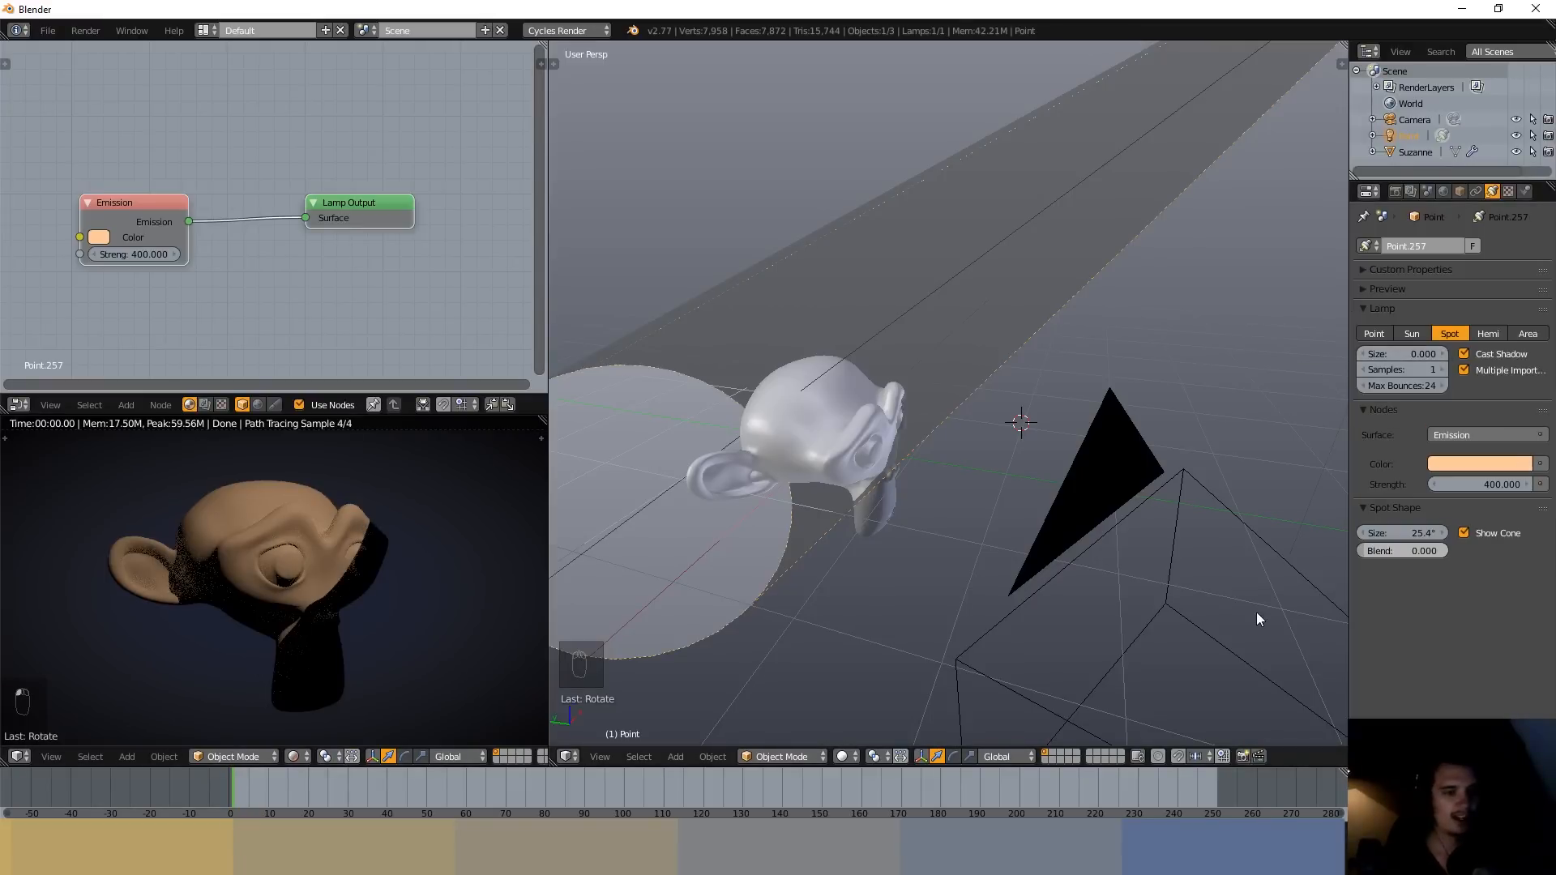
- Try the spot blend at 1.000, settle it at 0.571, and set the lamp size to 0.1
left_click_drag(1399, 552, 1491, 551)
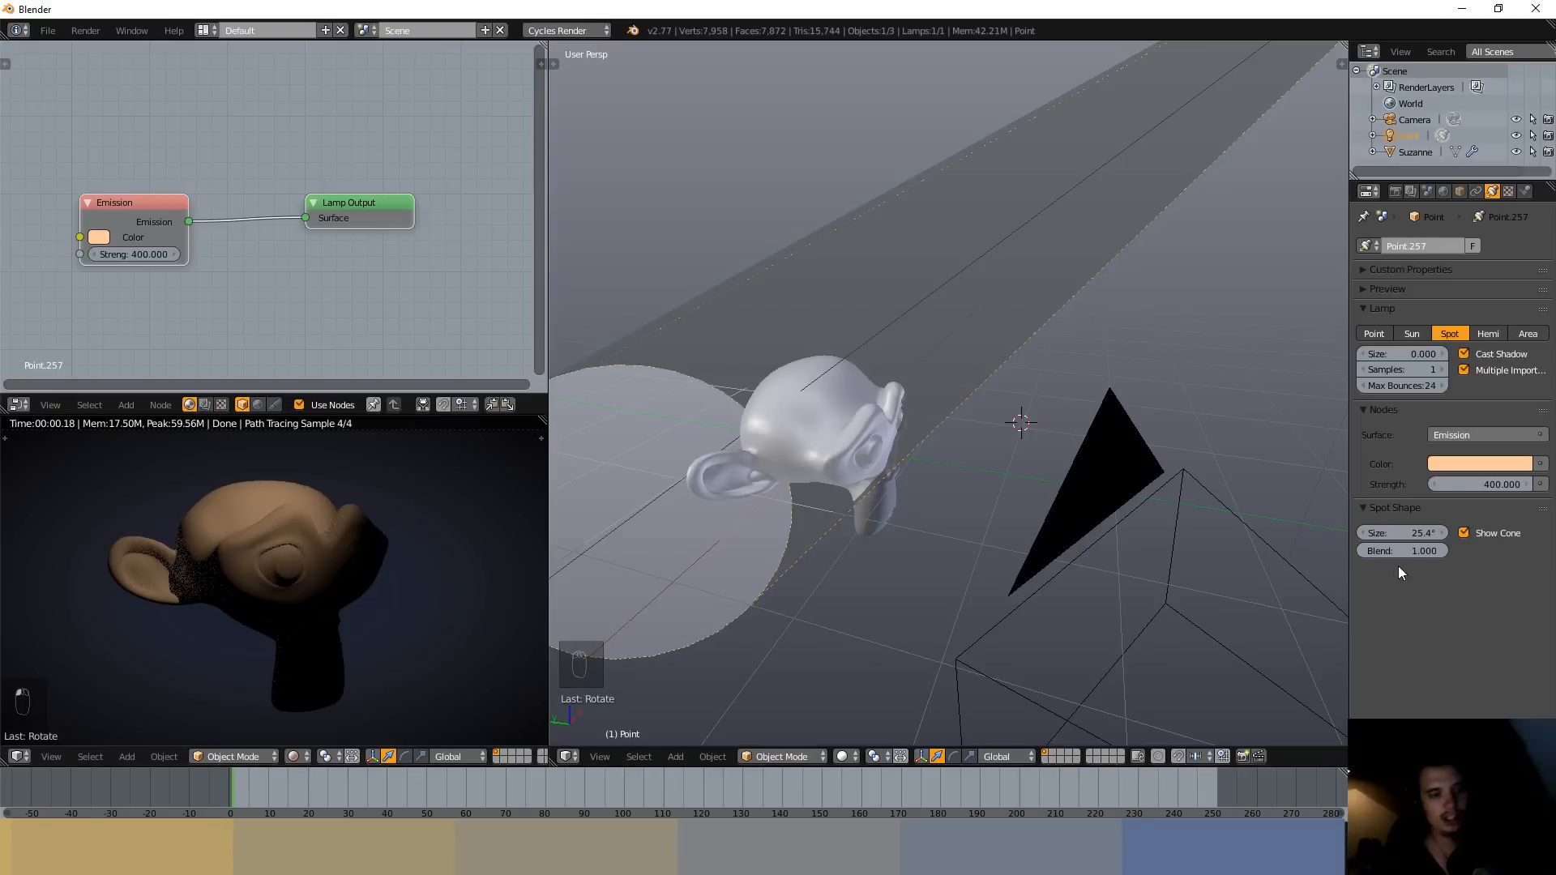
left_click_drag(1424, 551, 1417, 552)
left_click_drag(1406, 551, 1422, 551)
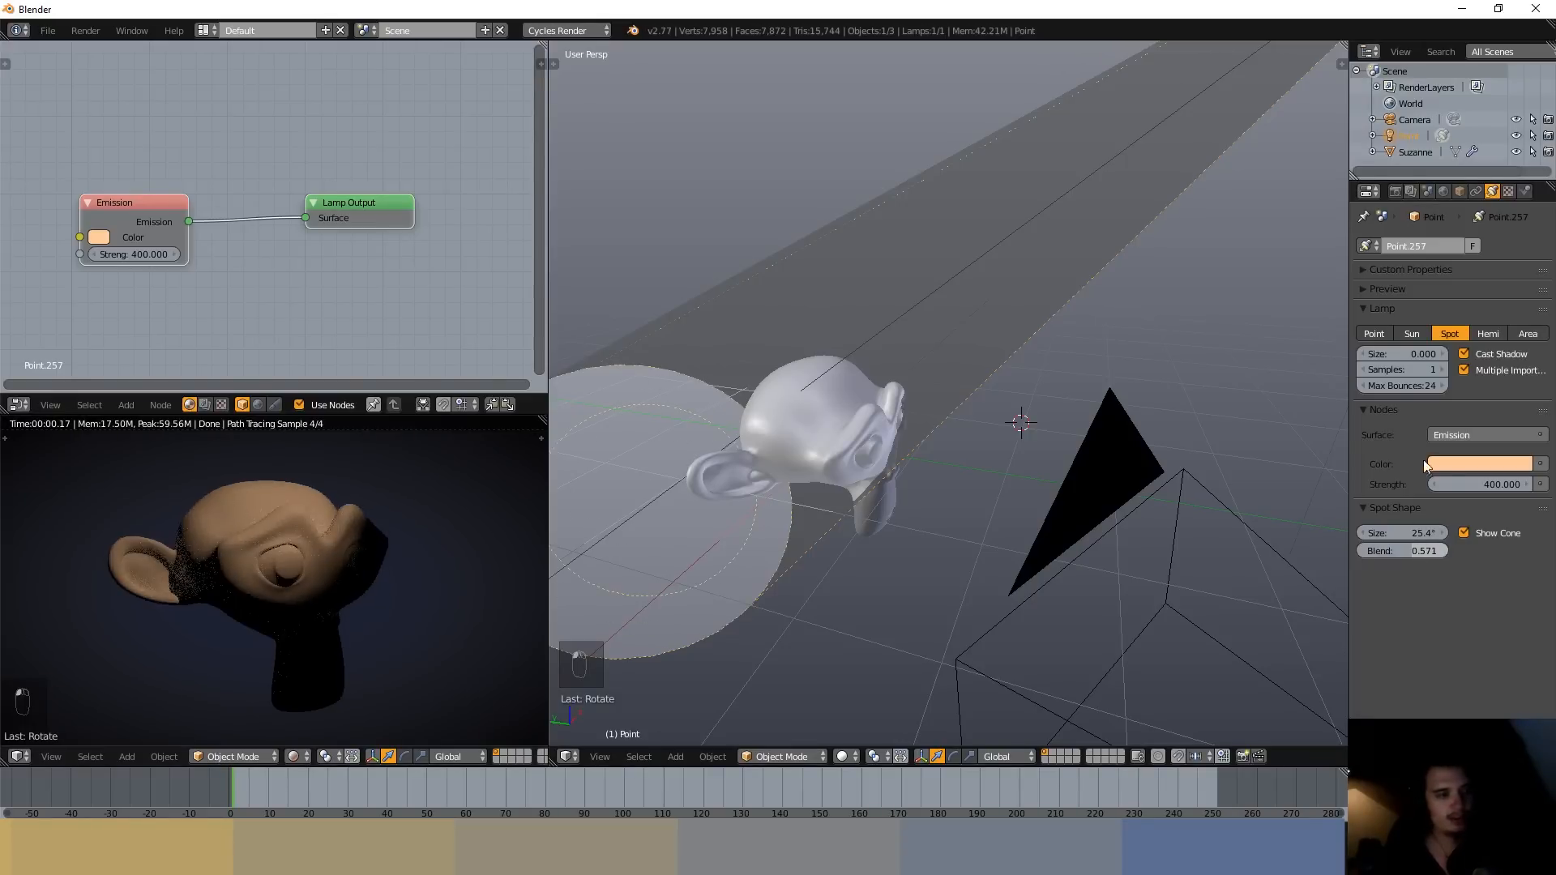
left_click(1394, 354)
type("1")
key("Return")
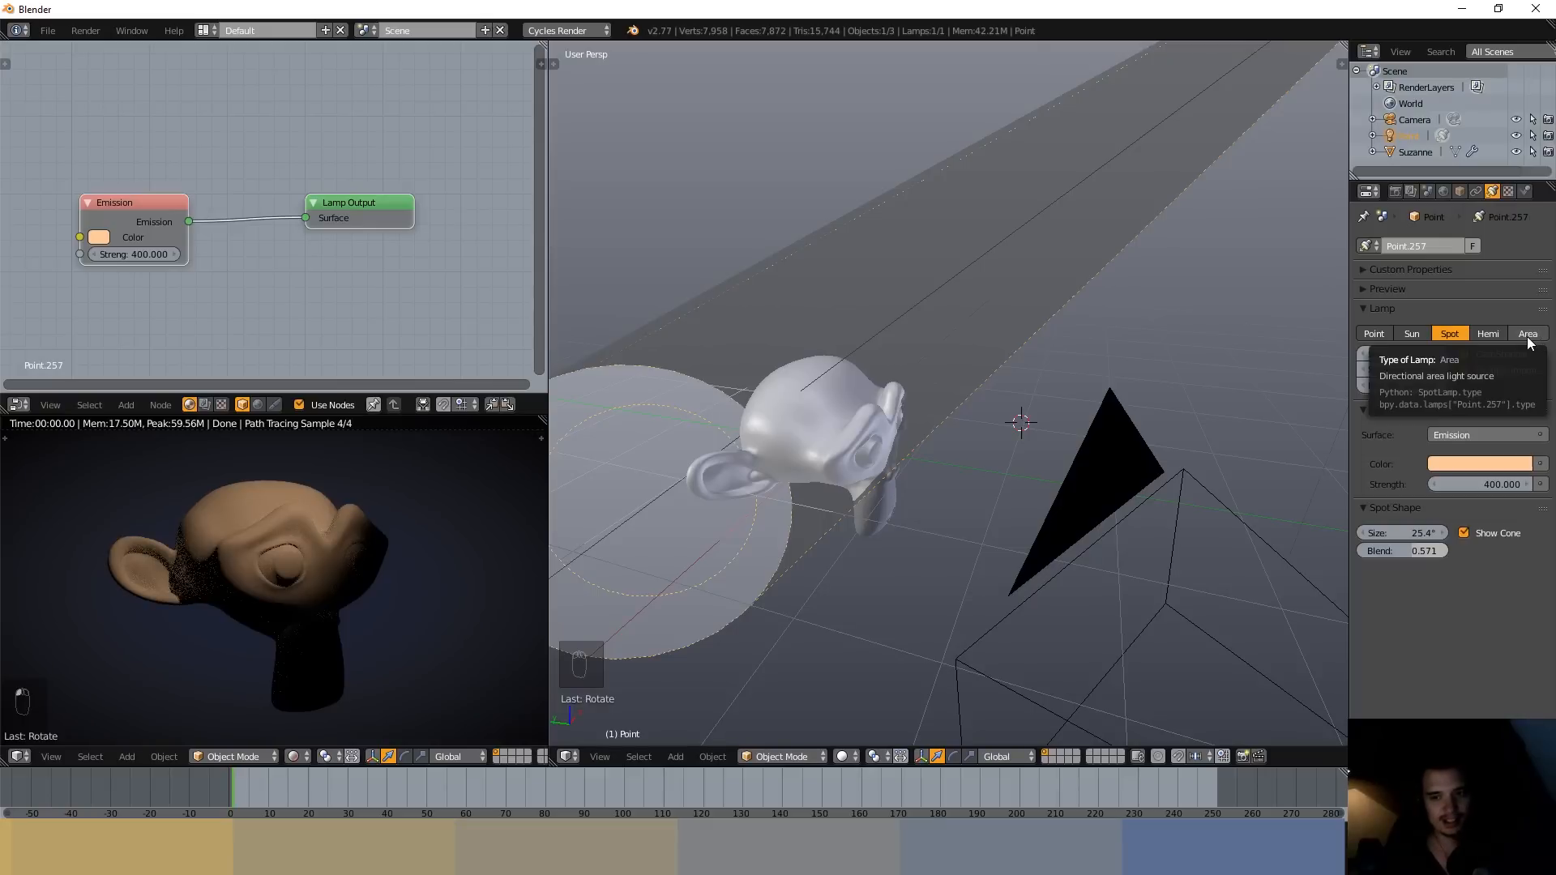
- Change the lamp type to Hemi and set its strength to 1
left_click(1490, 337)
scroll(1156, 342, "down", 4)
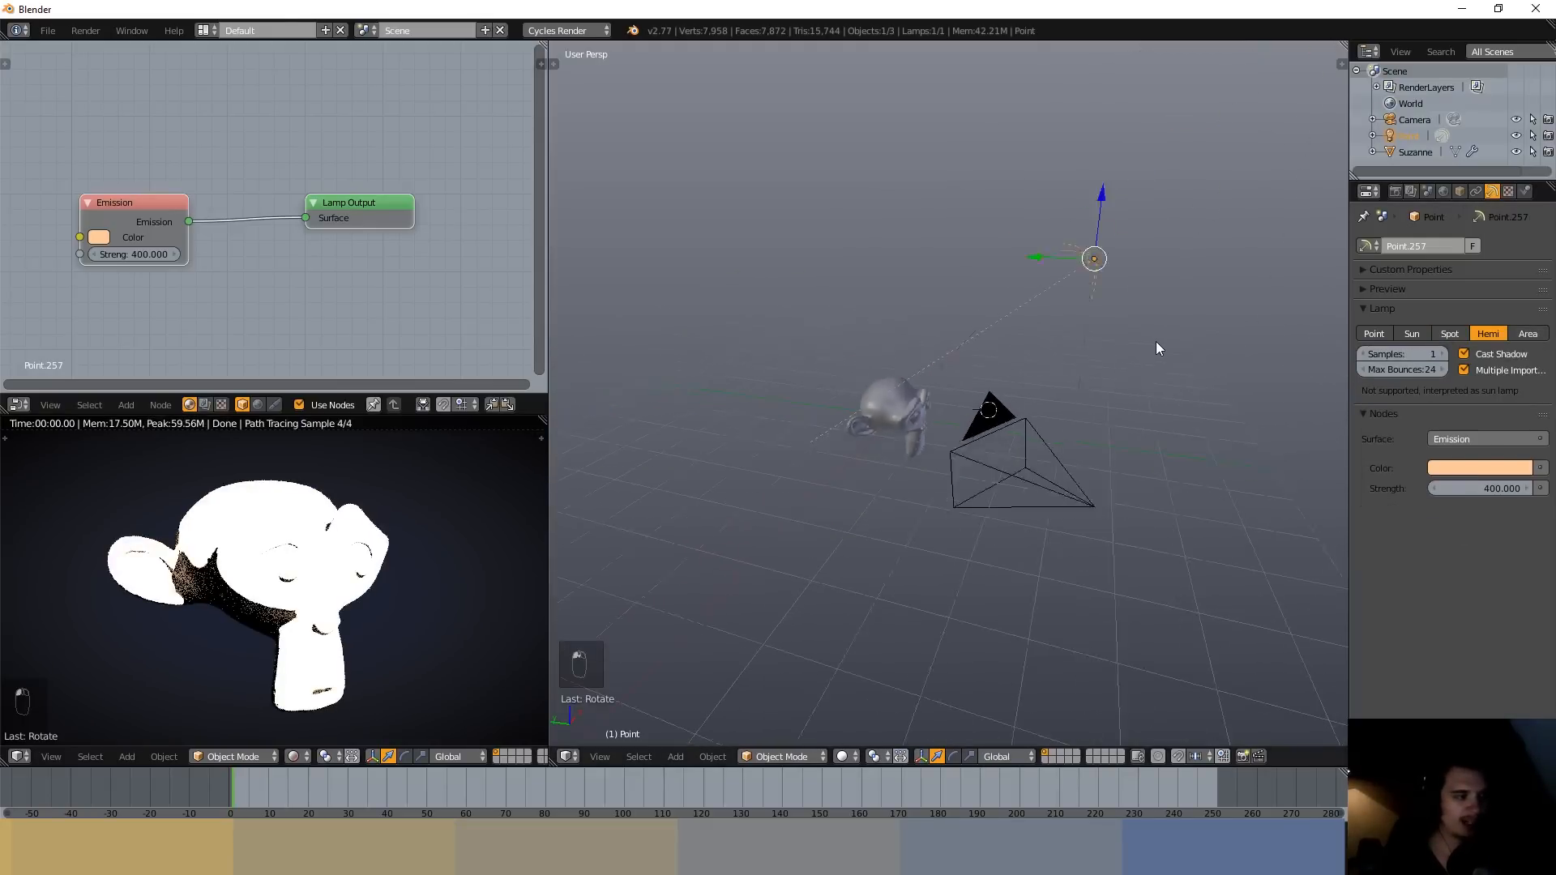
scroll(1162, 345, "up", 2)
left_click(1491, 489)
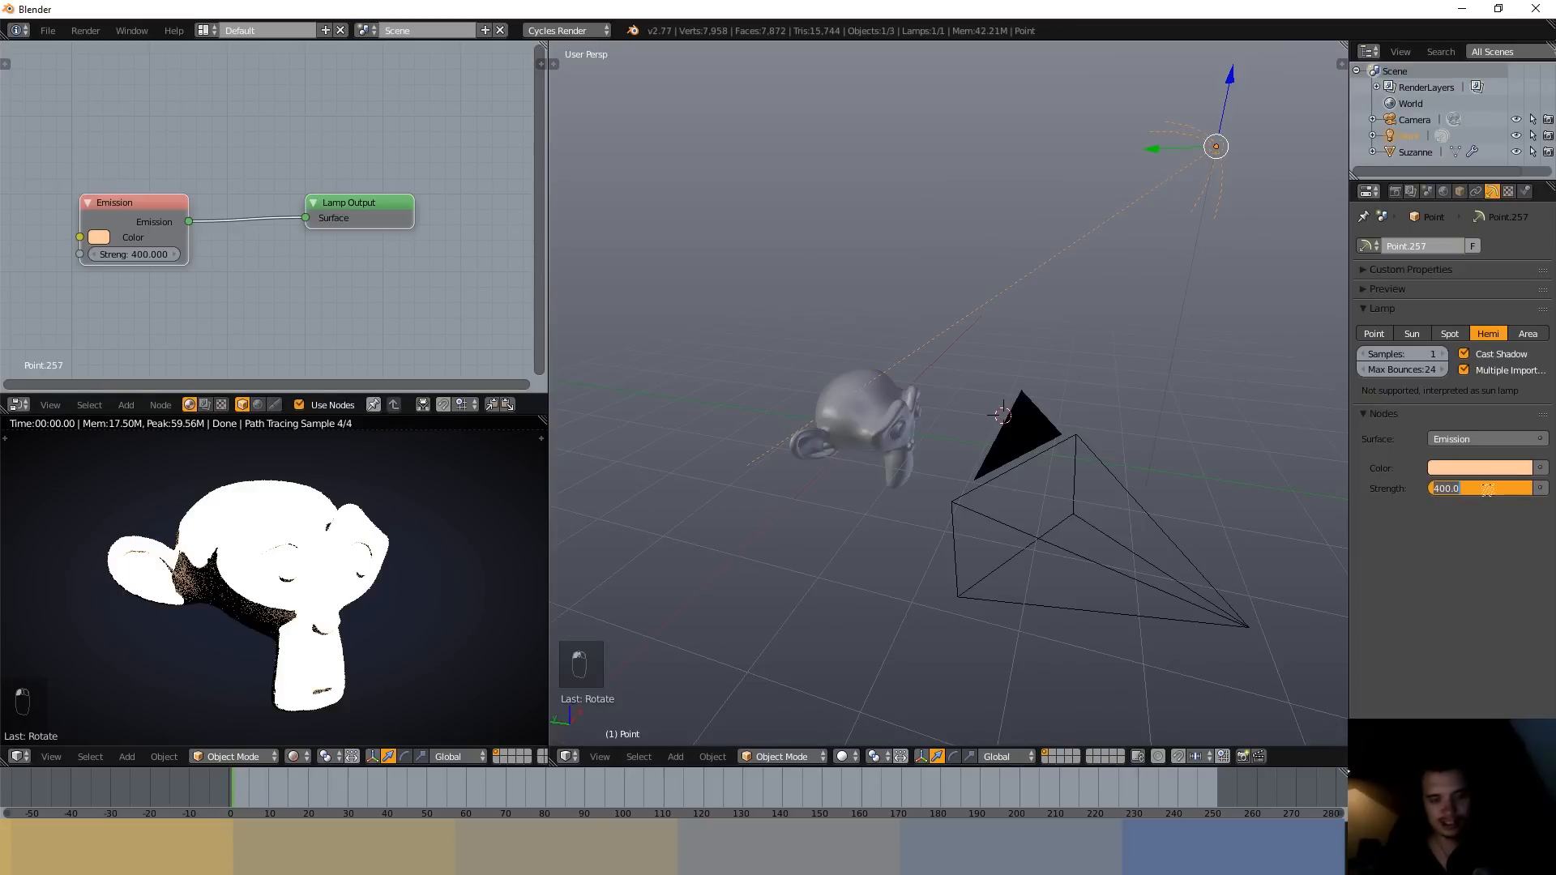
type("1")
key("Return")
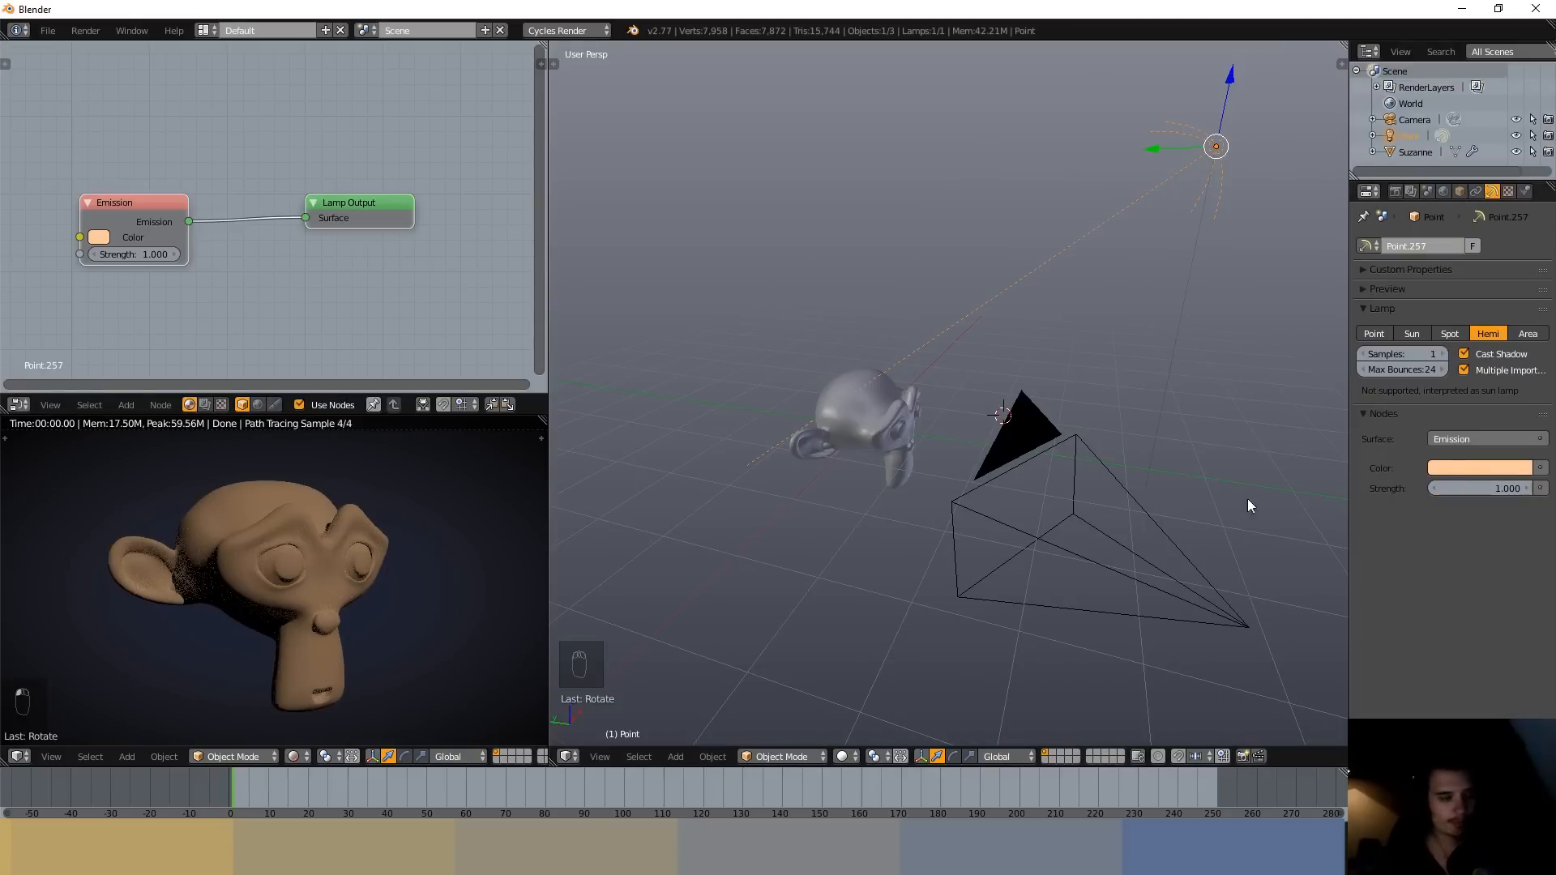
middle_click_drag(1007, 319, 1086, 350)
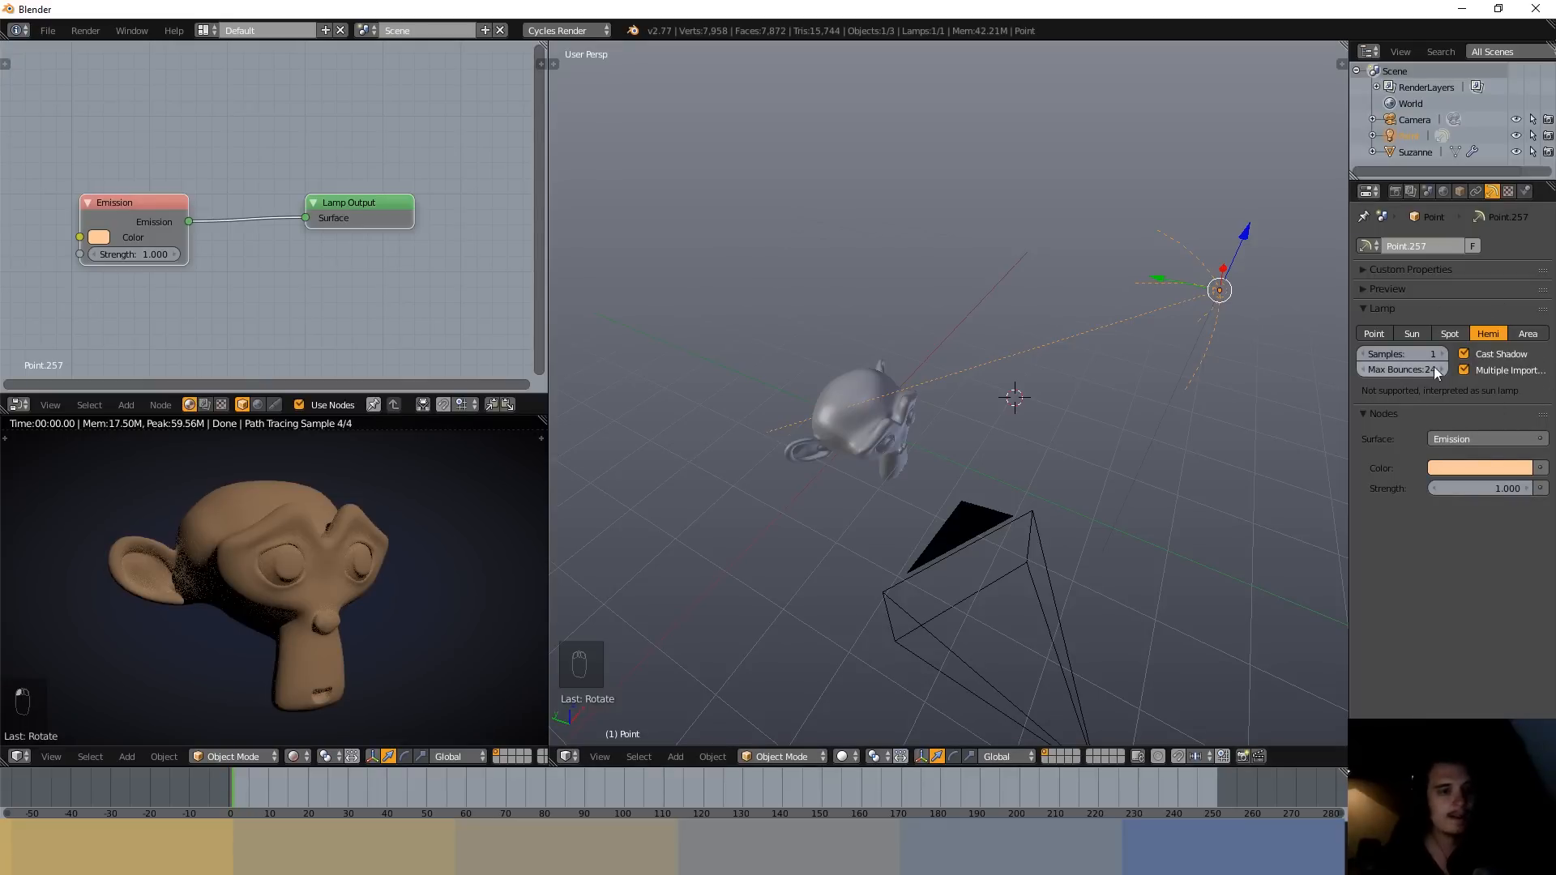
- Change the lamp type to Area, move it closer to the monkey head and set its strength to 50
left_click(1524, 335)
middle_click_drag(1173, 404, 1228, 356)
key("g")
left_click(998, 517)
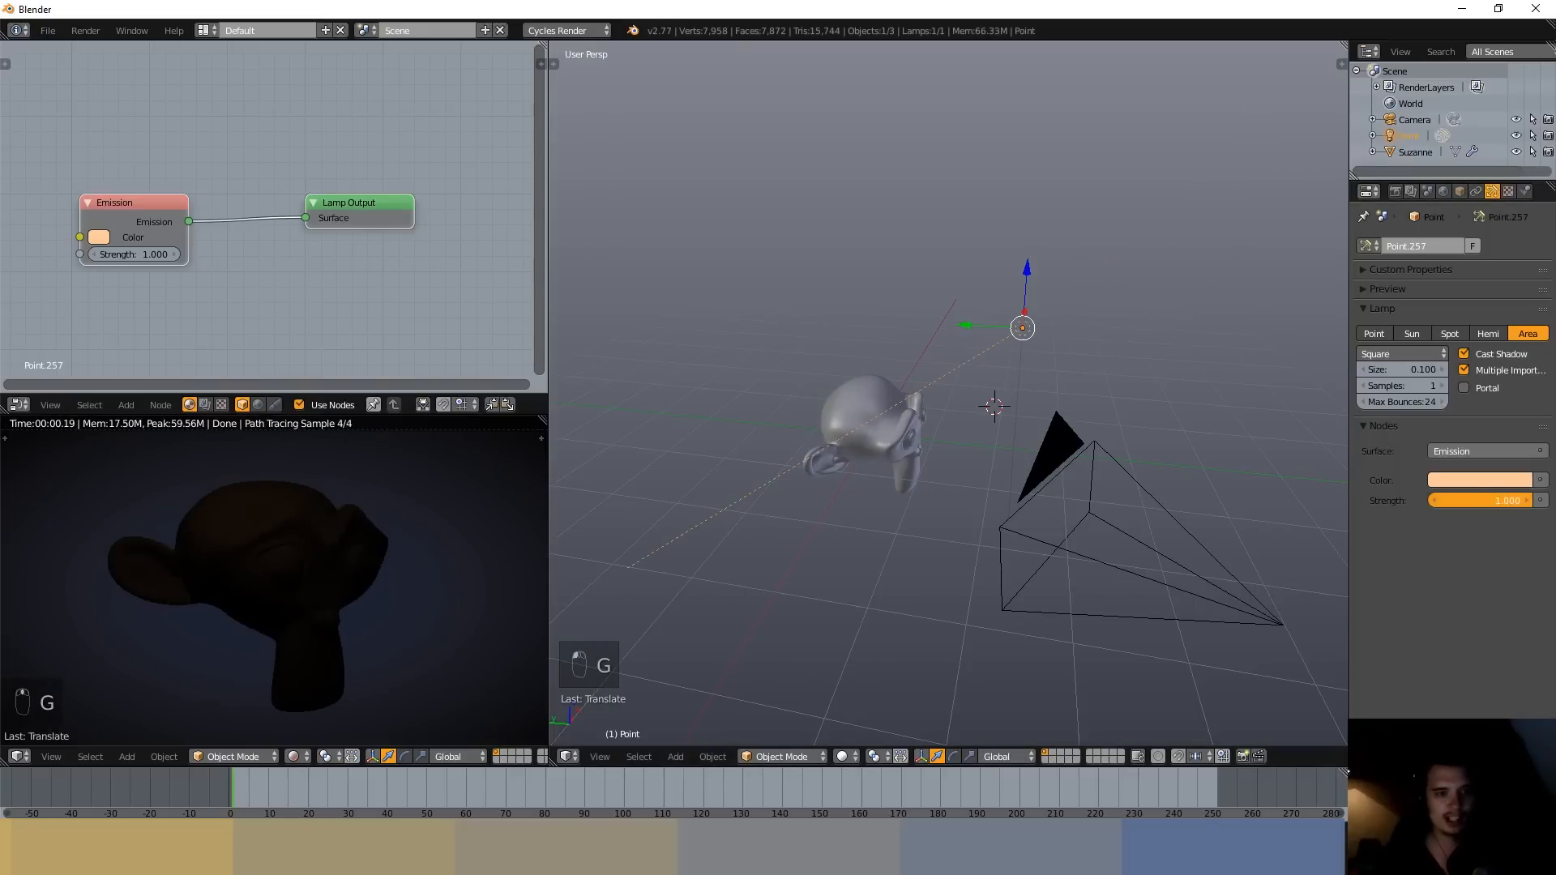
left_click(1477, 500)
type("50")
key("Return")
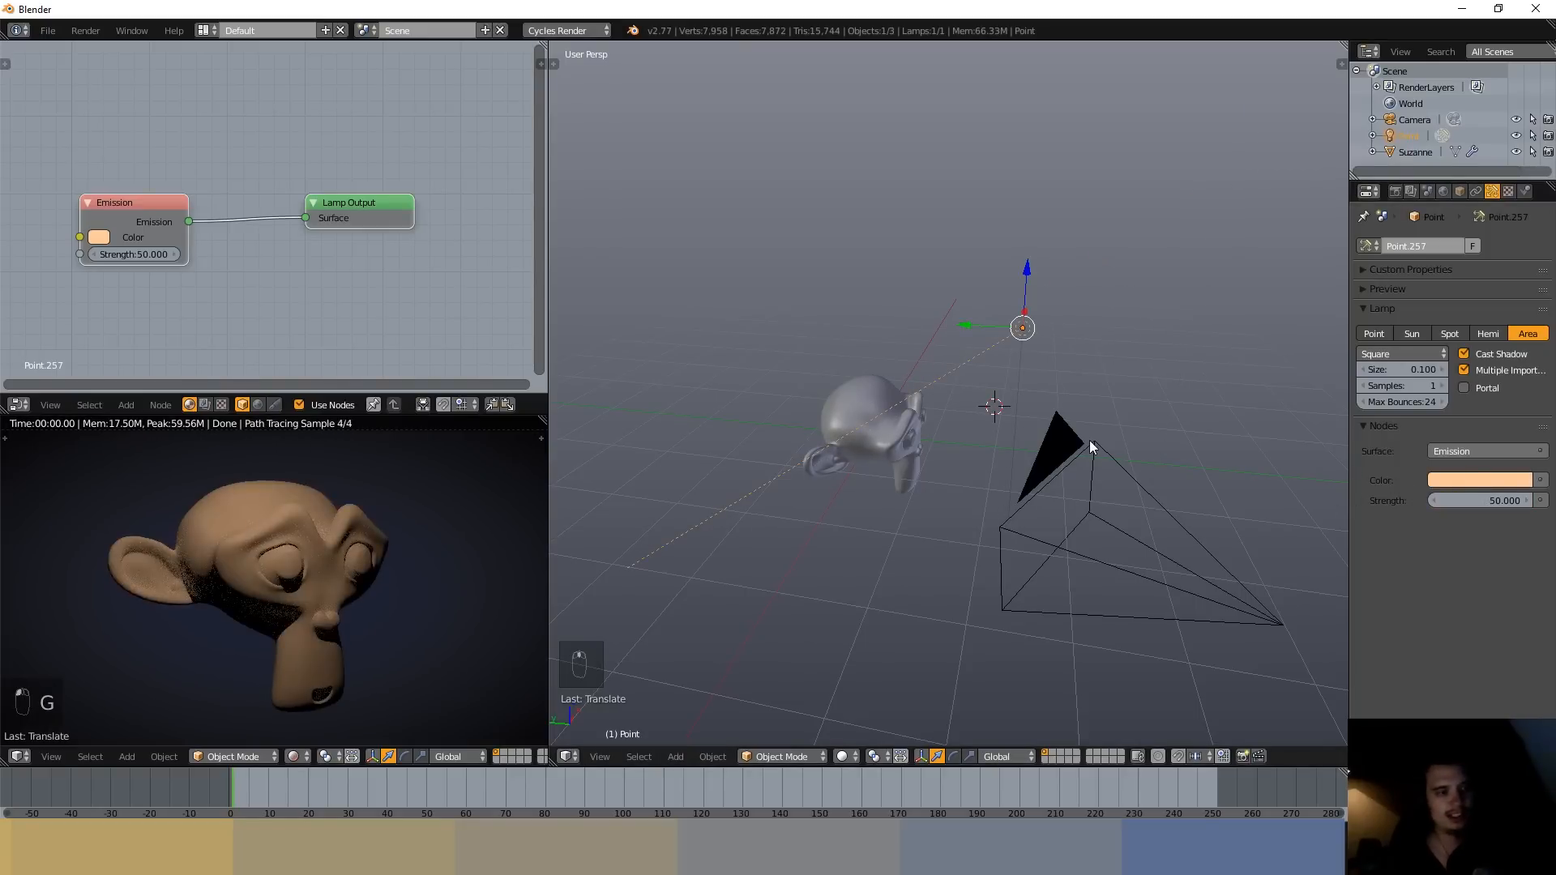
- Rotate the area lamp so that it points away from the monkey head
key("r")
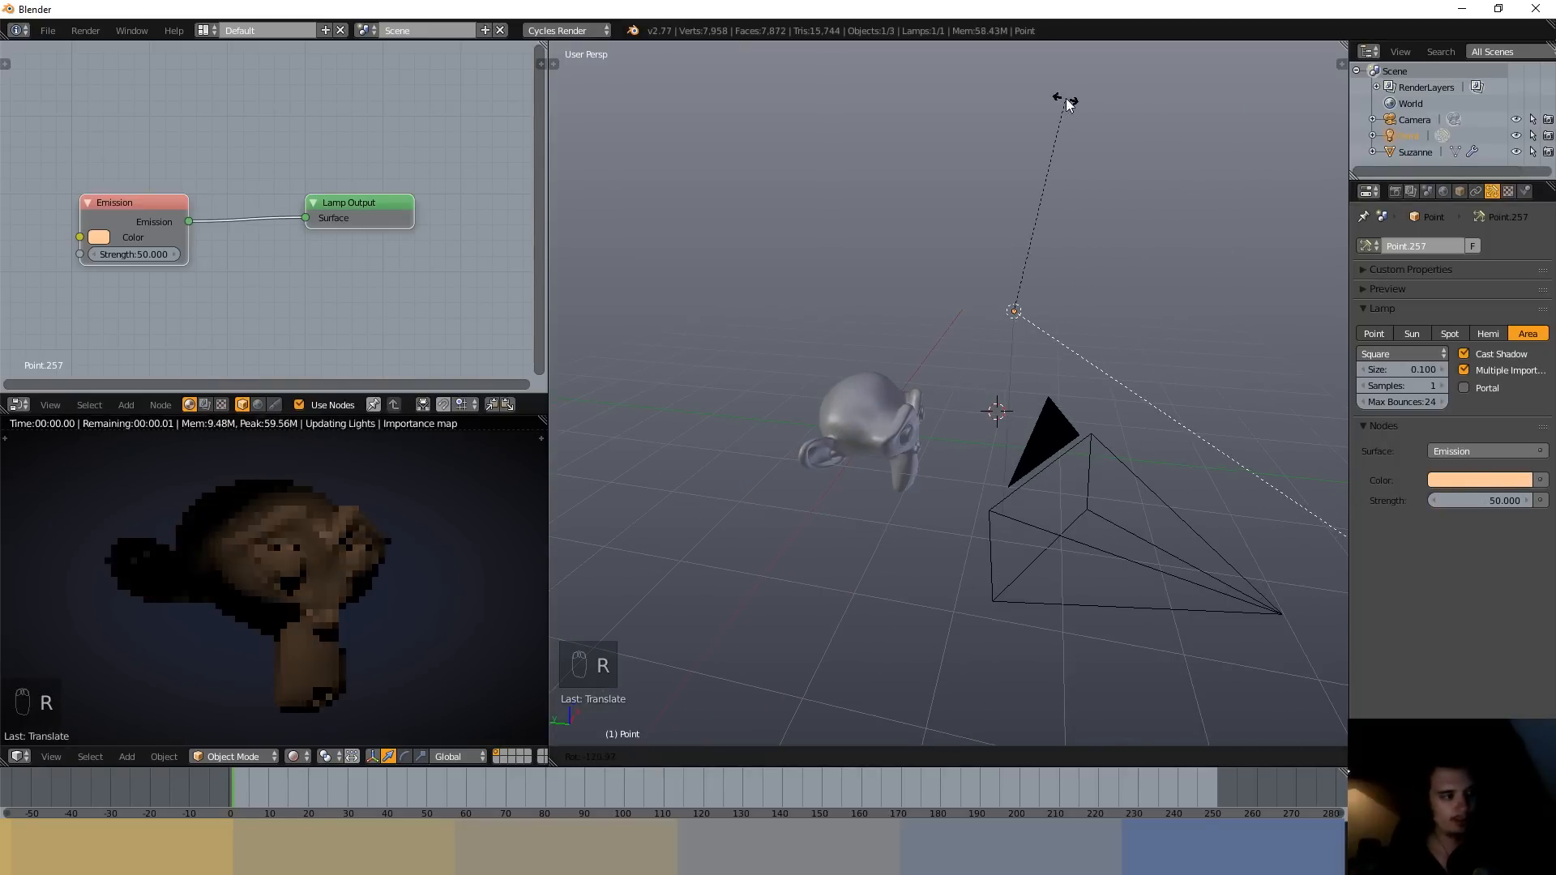
left_click(1058, 99)
middle_click_drag(1047, 347, 1232, 332)
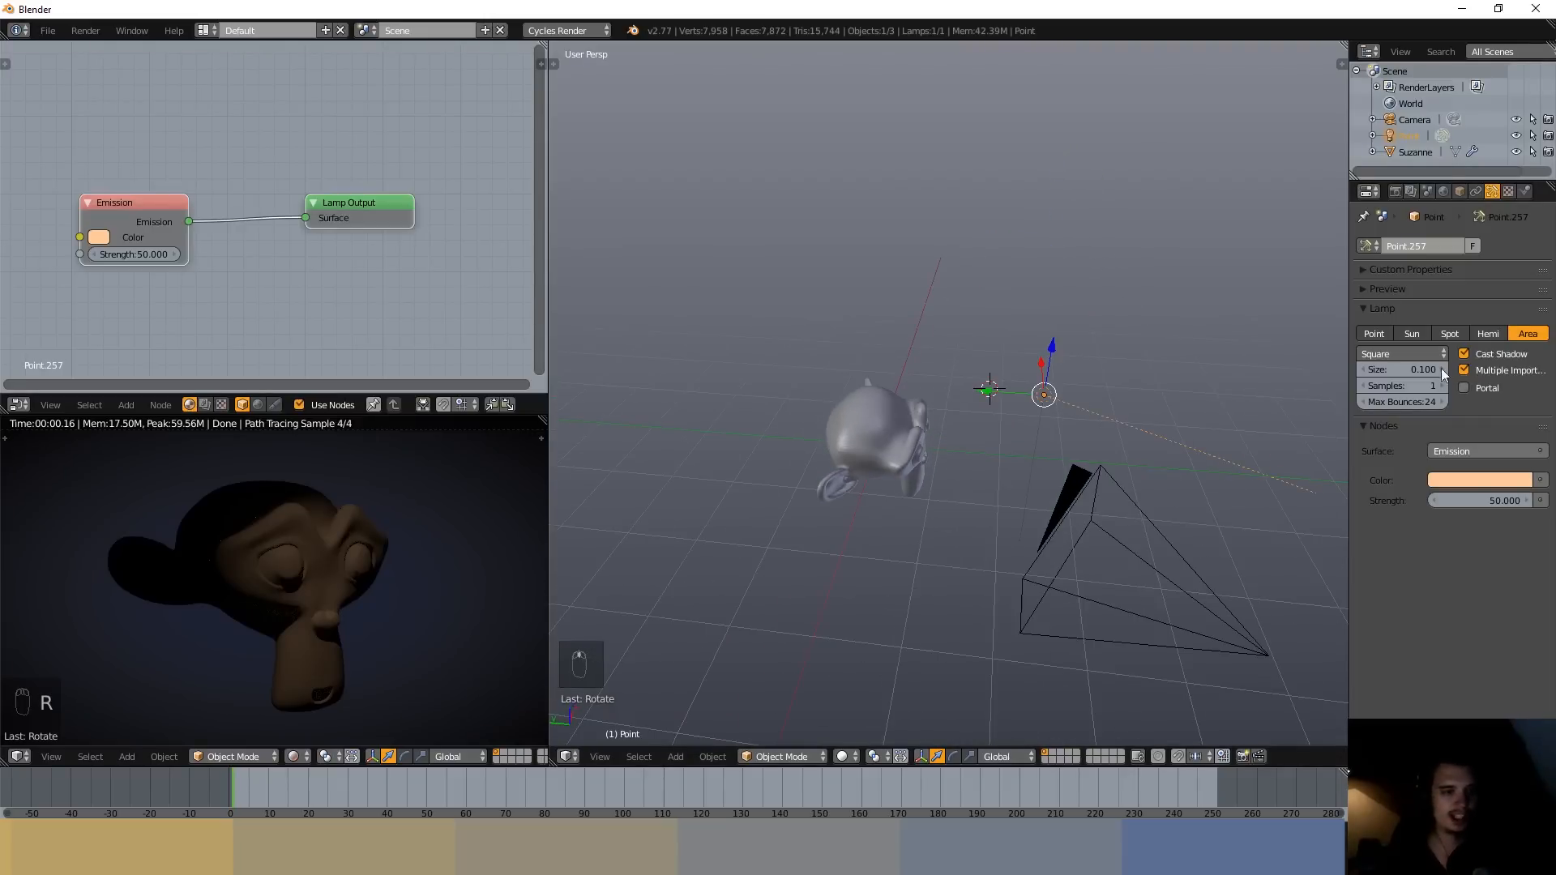
- Change the lamp type to Spot, with a cone size of 180° and a blend of 0
left_click(1449, 333)
left_click_drag(1395, 535, 1511, 535)
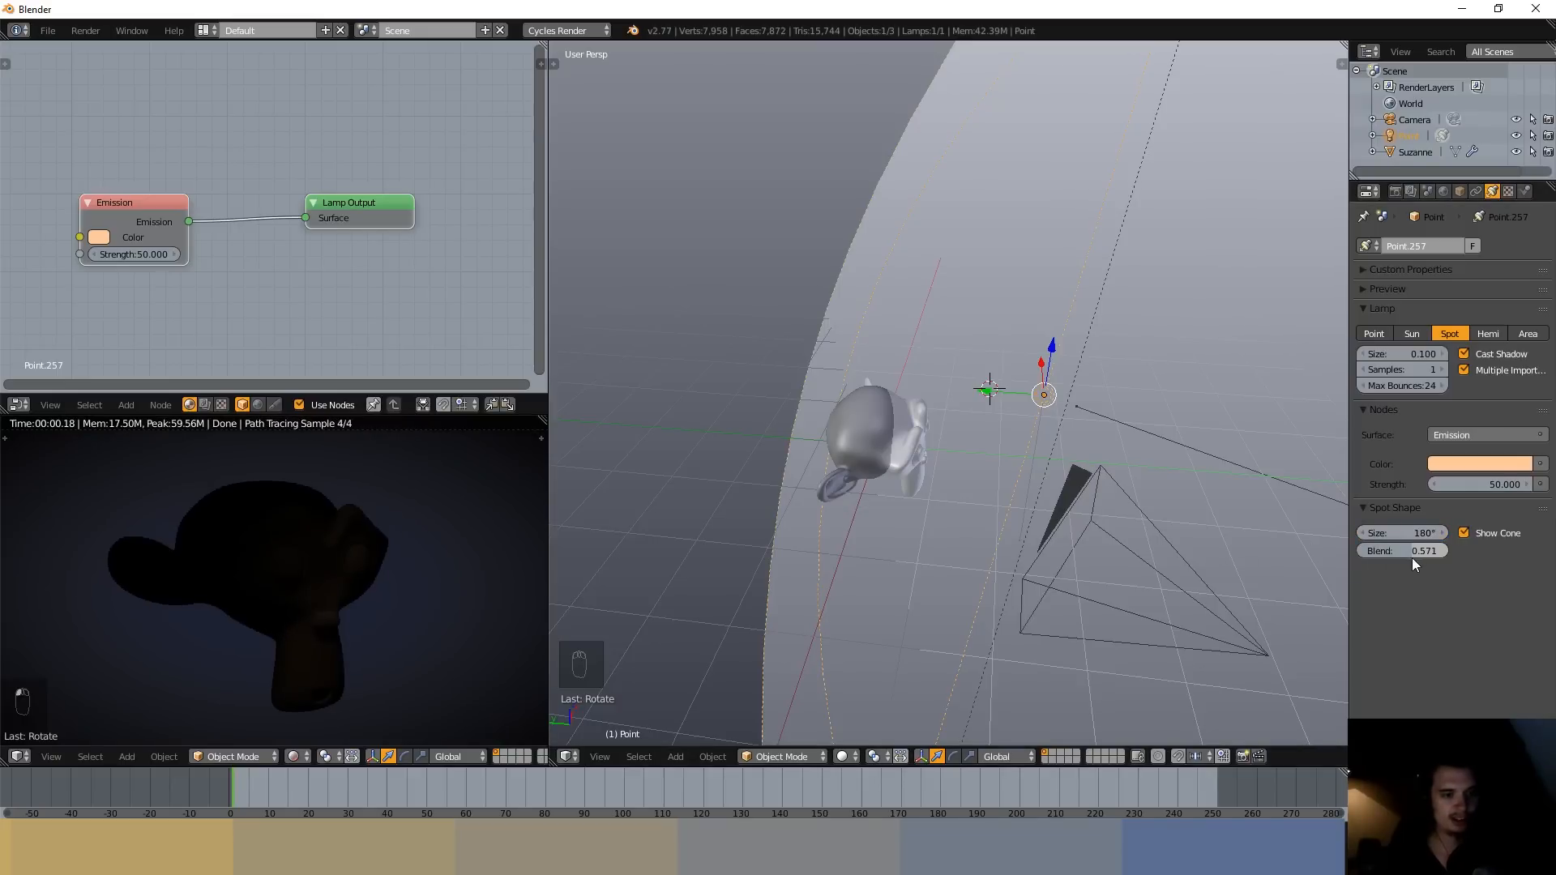
left_click_drag(1415, 556, 1359, 556)
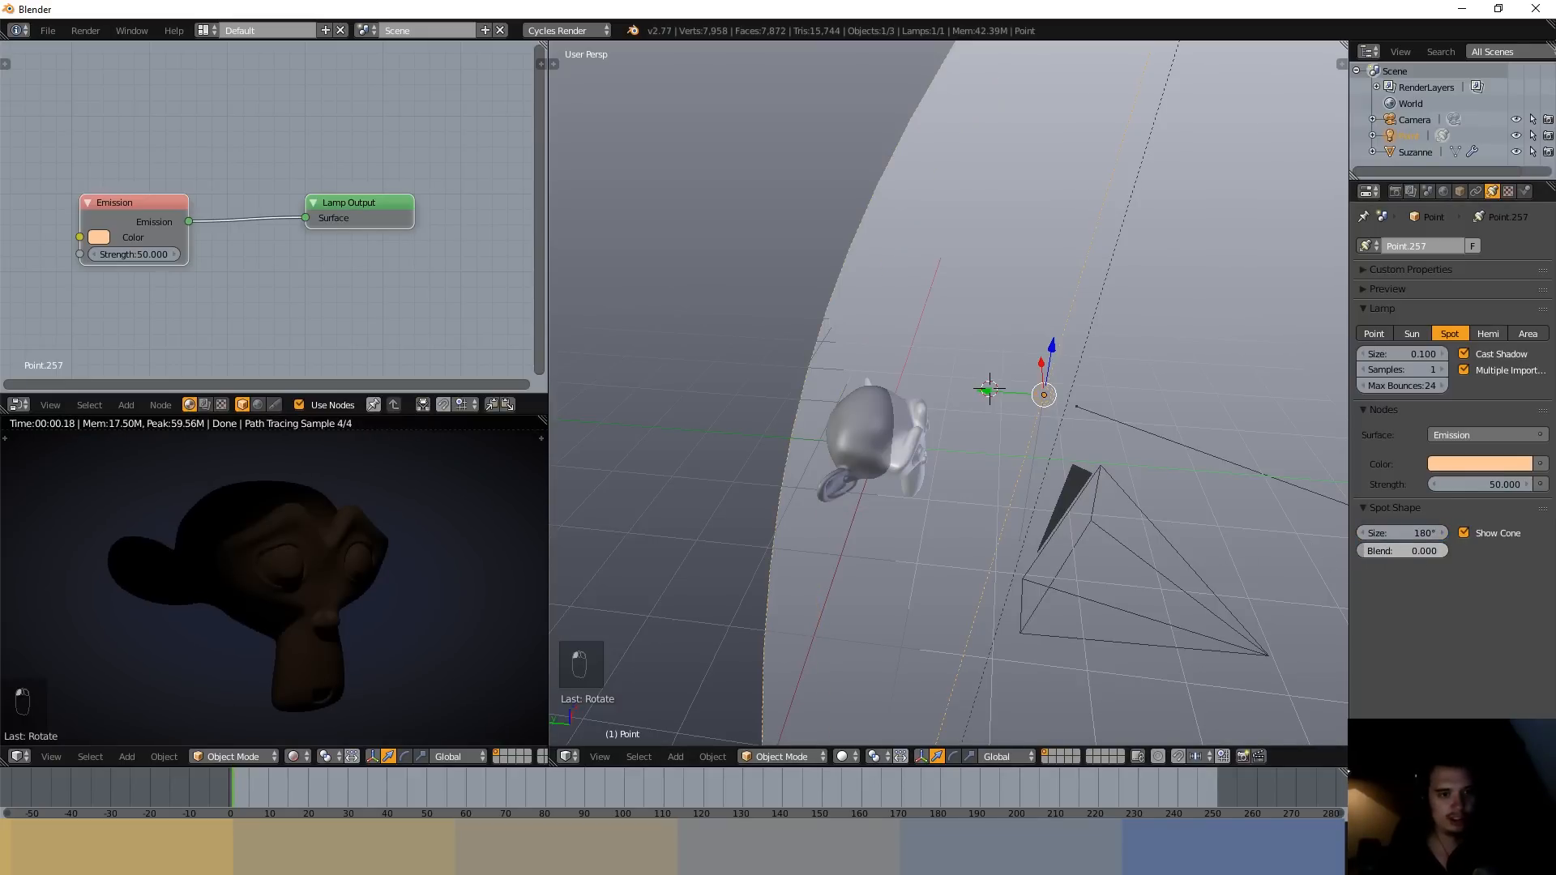
- Alternate the lamp type between Area and Spot to compare their renders, ending on Area
left_click(1538, 340)
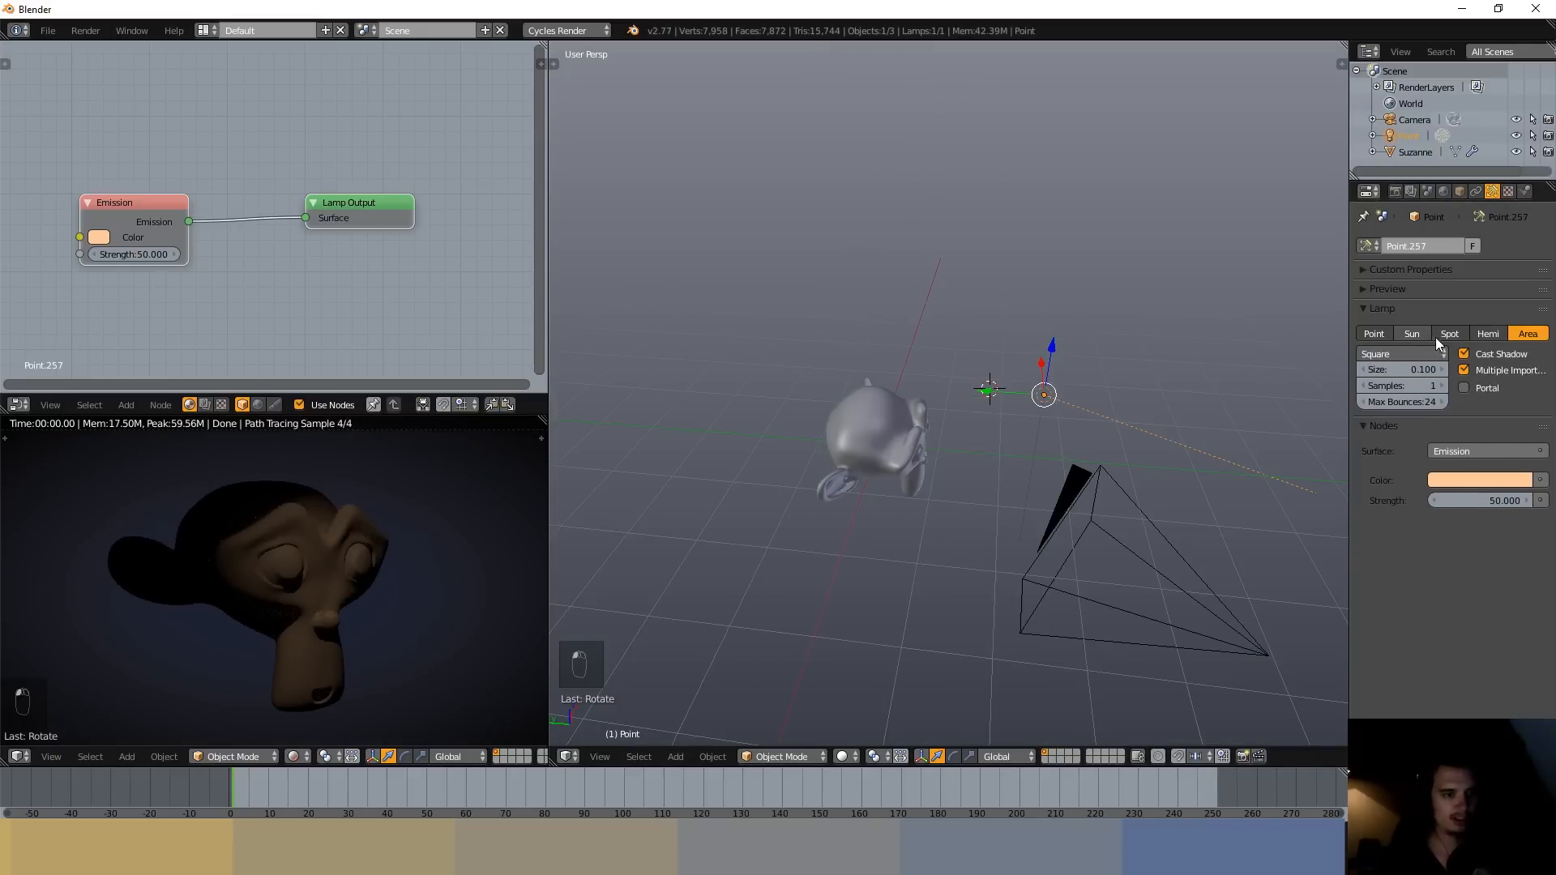
left_click(1451, 336)
left_click(1513, 335)
left_click(1448, 334)
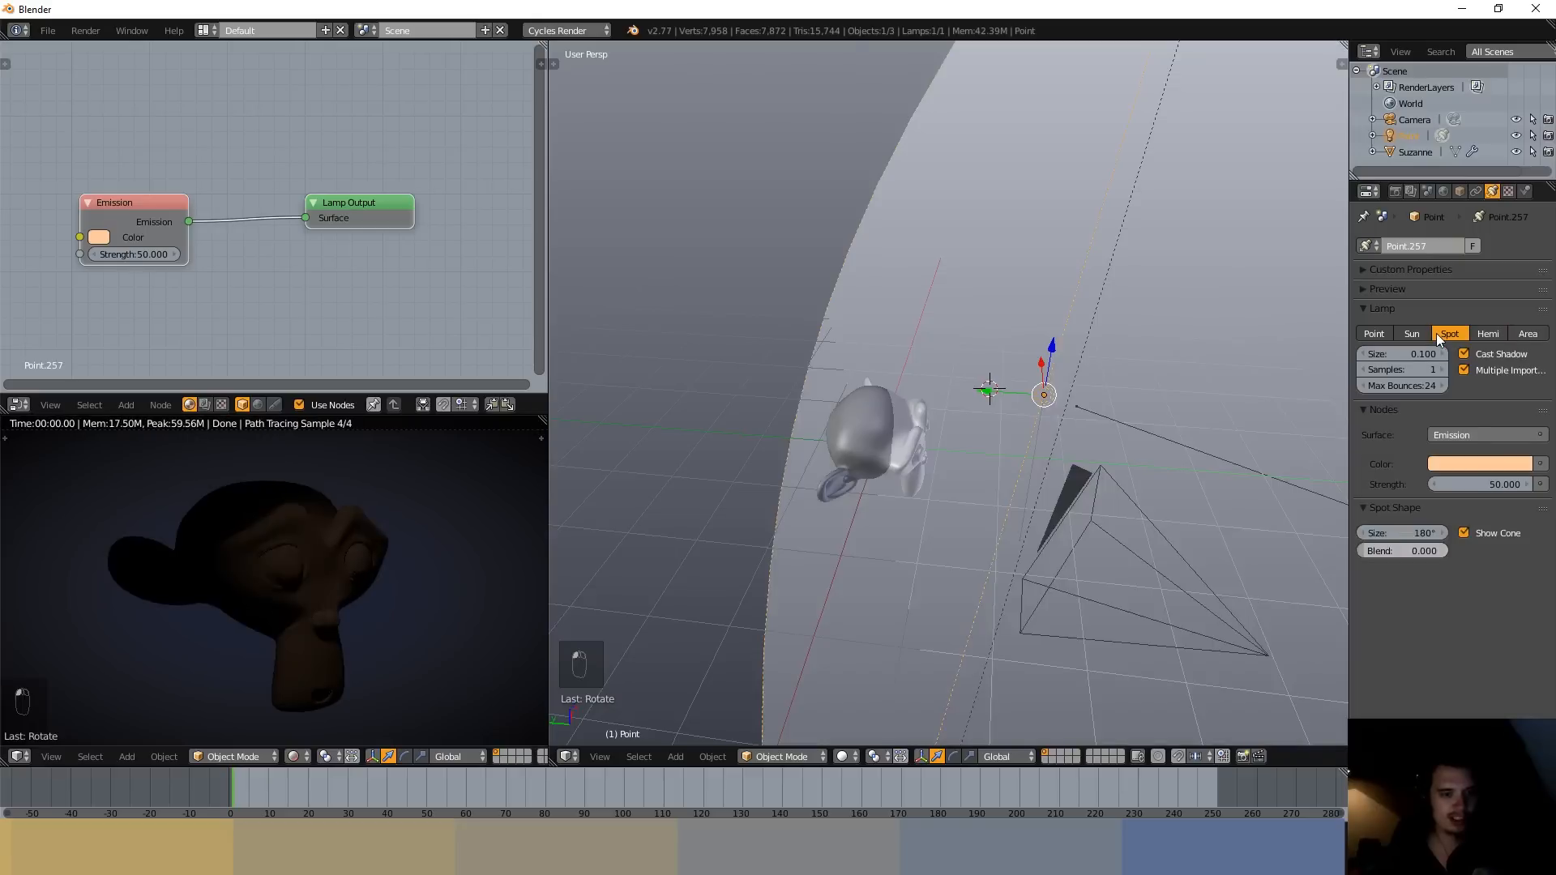
left_click(1518, 334)
left_click(1447, 333)
left_click(1526, 334)
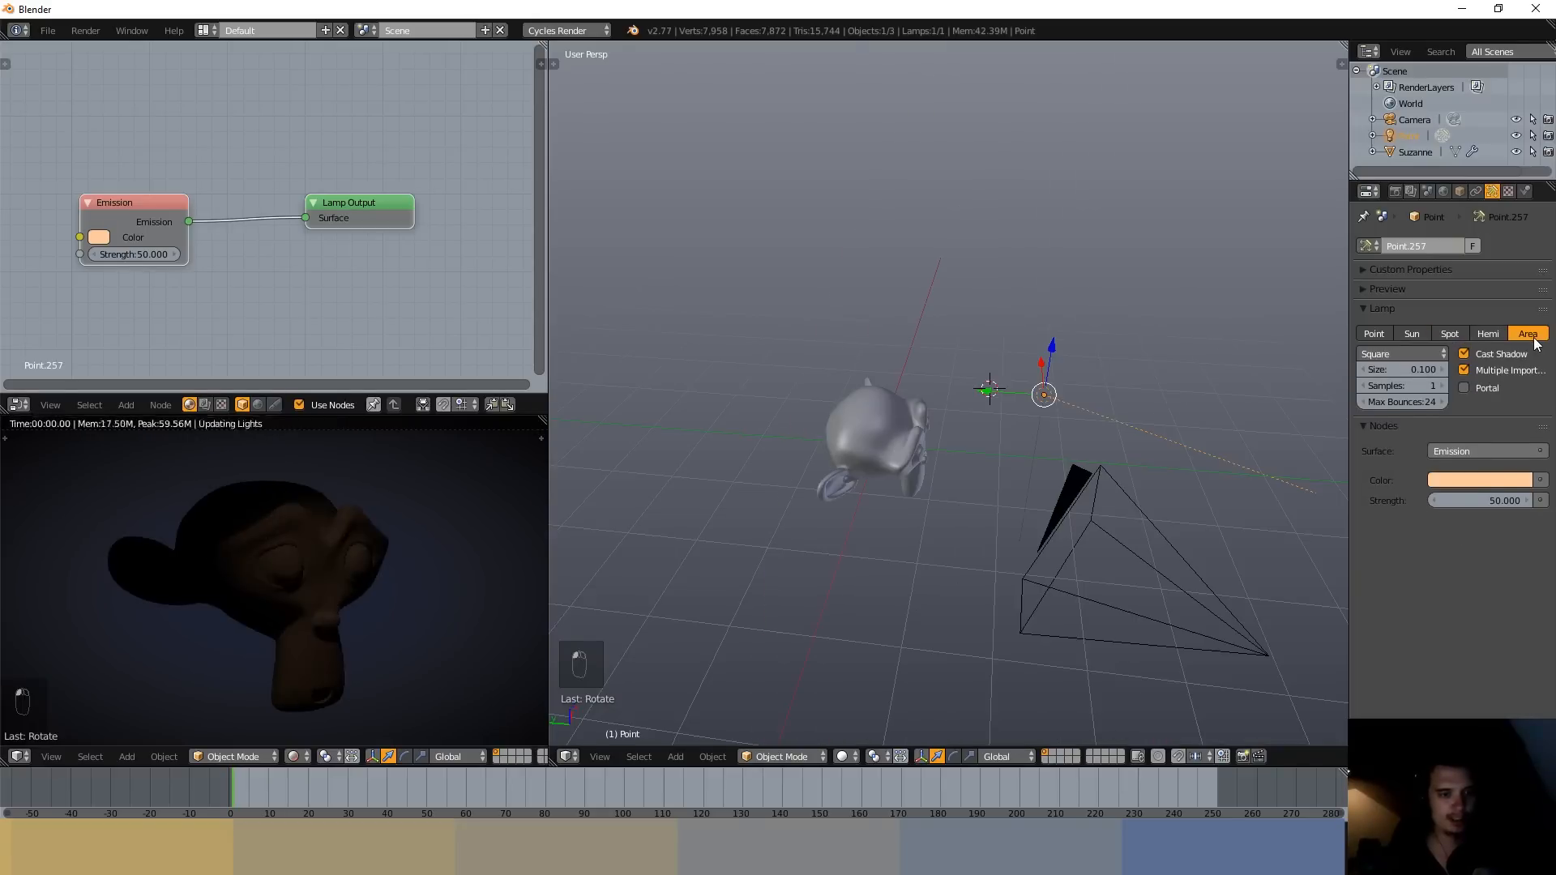
left_click(1448, 337)
left_click(1530, 335)
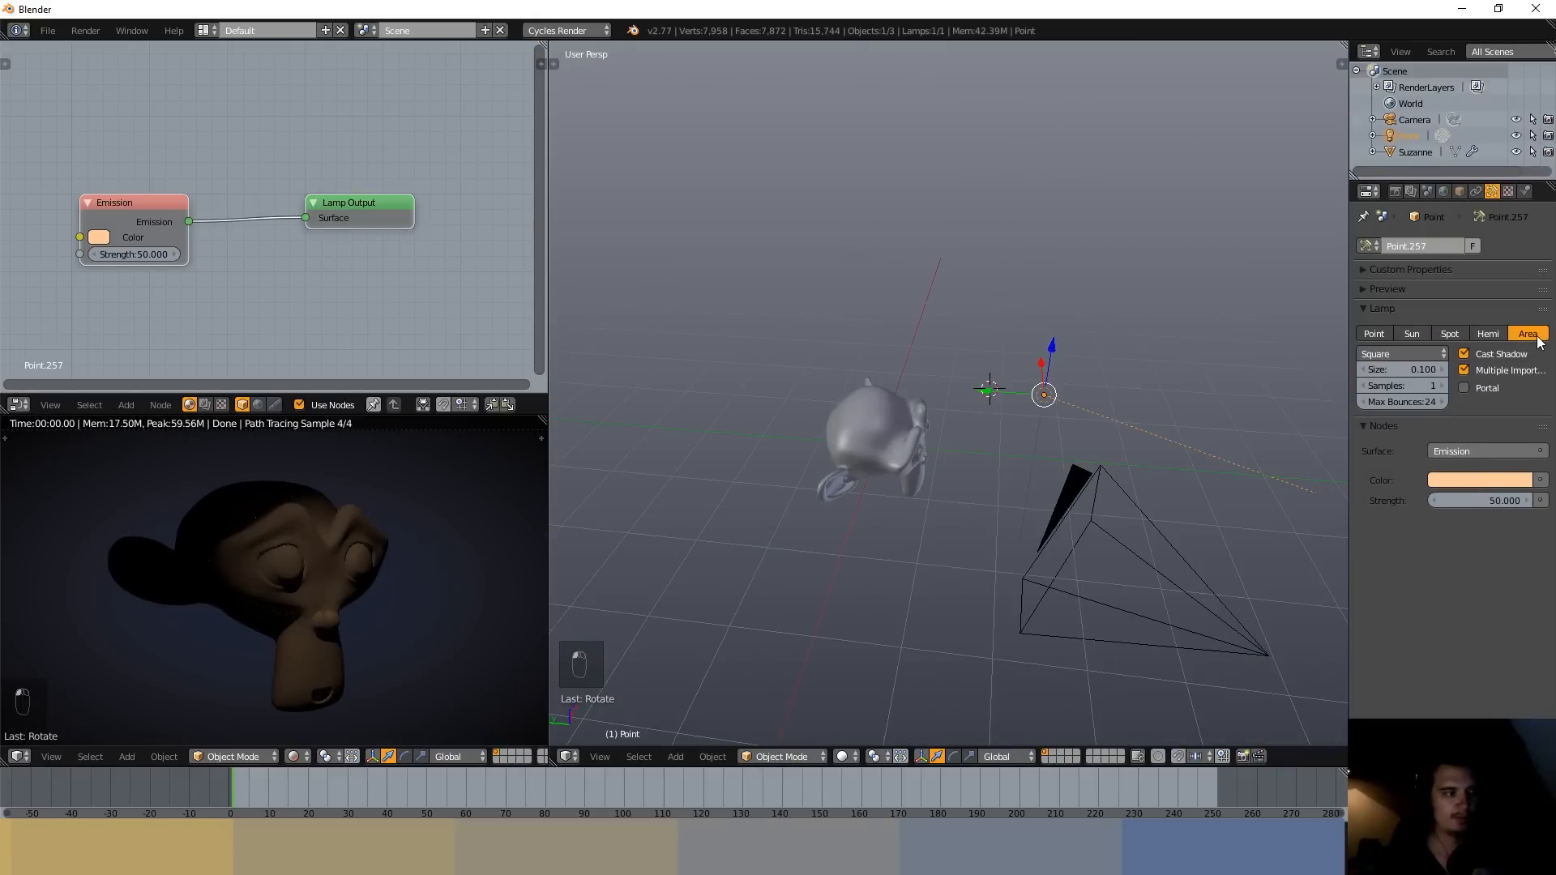
- Move the area lamp to the far side of the monkey head and back towards the camera's side
scroll(1067, 451, "down", 6)
key("g")
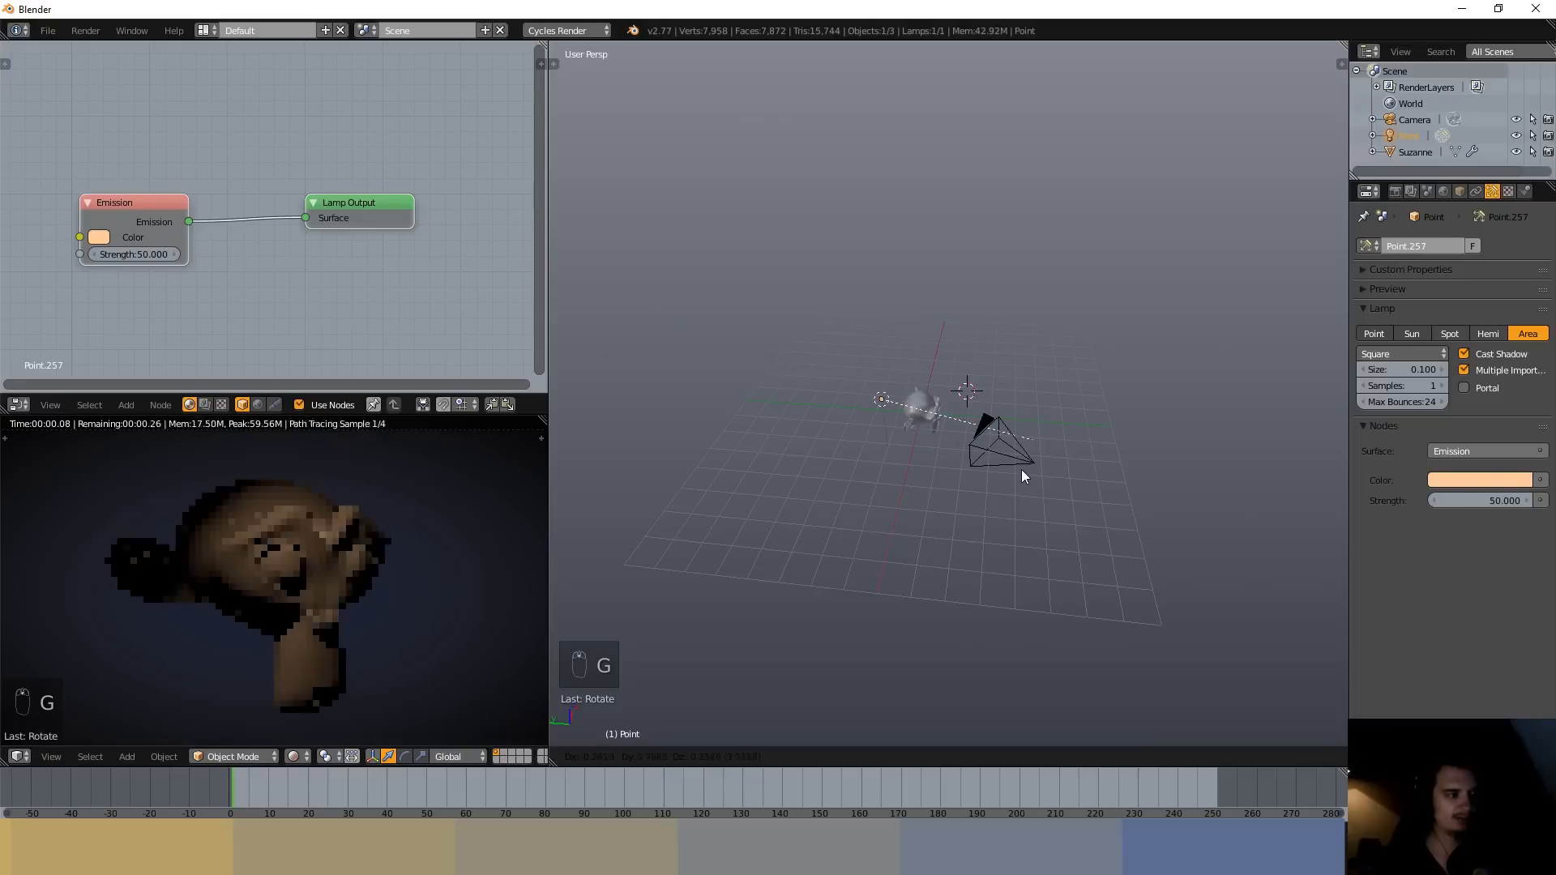
left_click(1054, 473)
middle_click_drag(1058, 474, 1112, 428)
key("g")
left_click(999, 485)
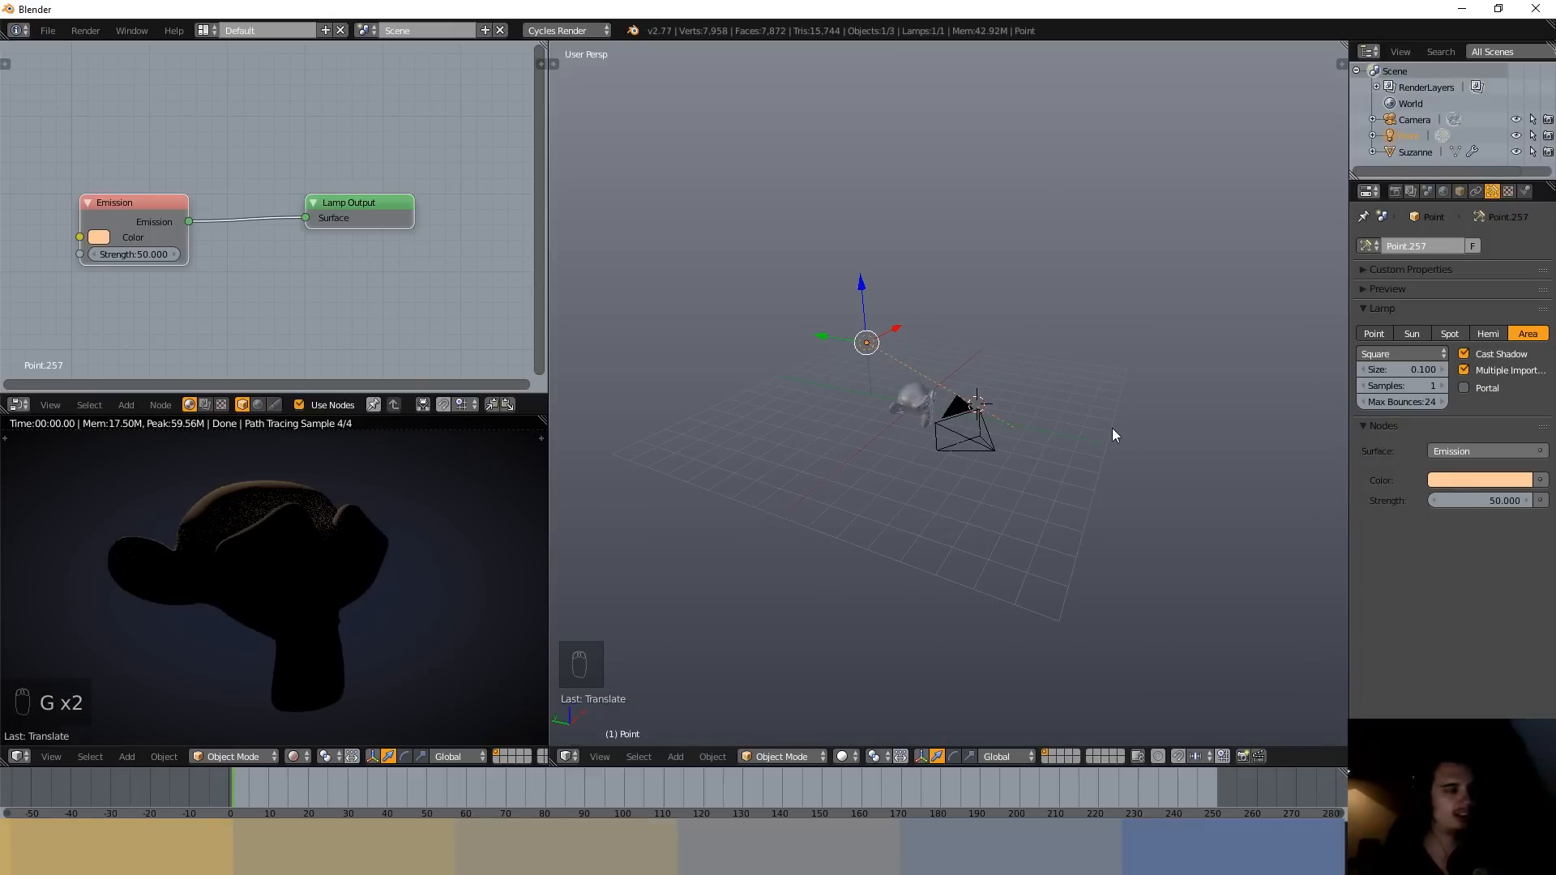
middle_click_drag(869, 353, 939, 425)
key("g")
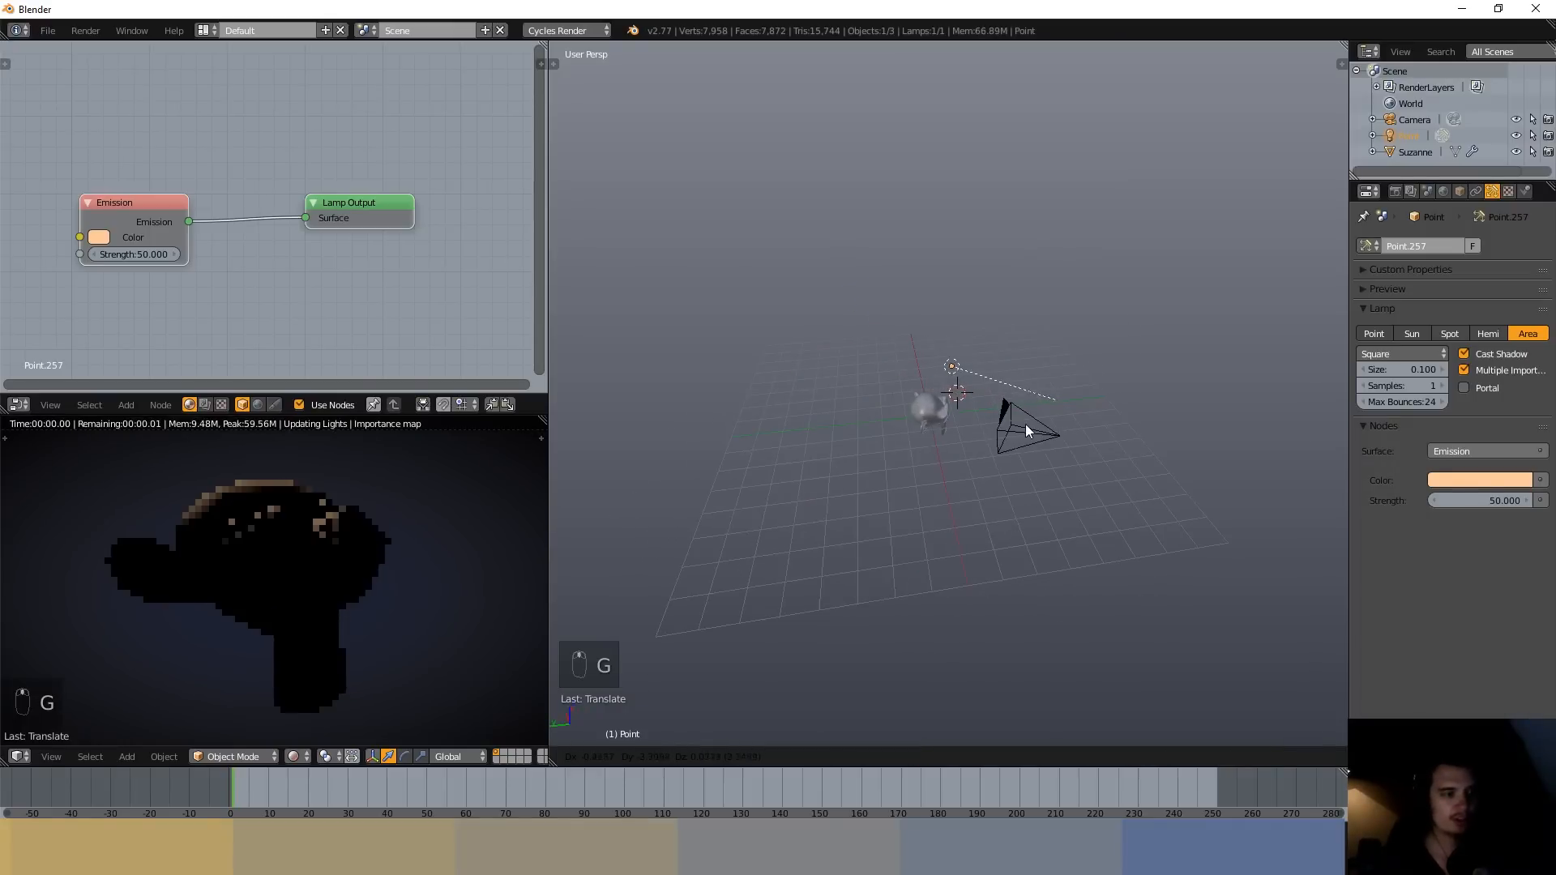
left_click(1028, 425)
- Rotate and reposition the area lamp so it lights the monkey's face from near the camera
key("r")
left_click(835, 564)
key("r")
middle_click_drag(912, 532, 1033, 477)
left_click(872, 466)
key("g")
left_click(927, 473)
- Change the lamp type to Spot and reduce the cone size to 49.5°
left_click(1456, 336)
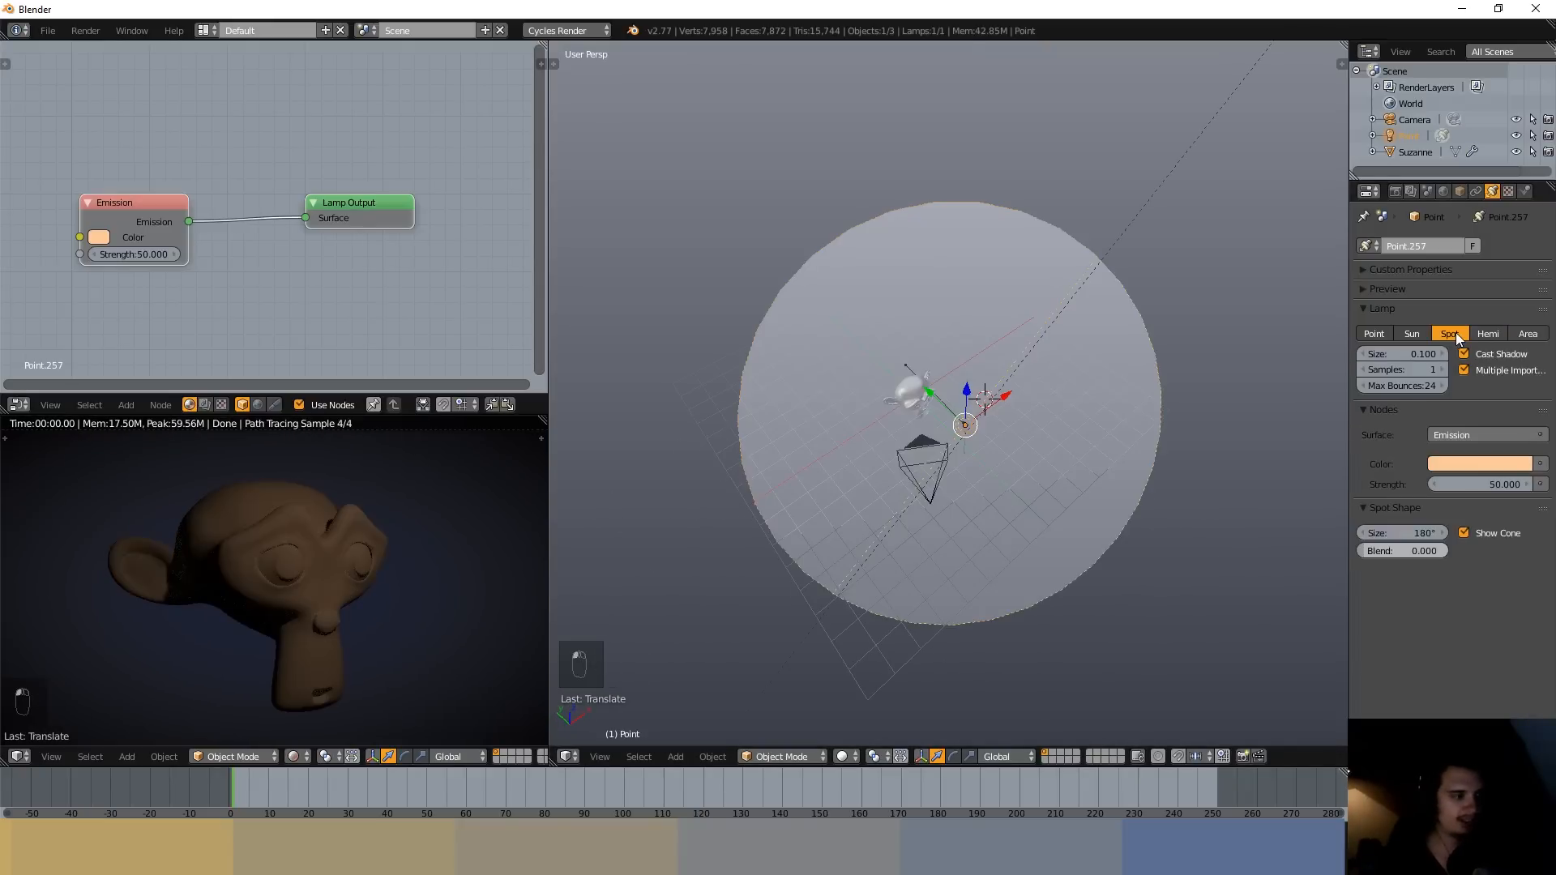
middle_click_drag(989, 410, 1163, 267)
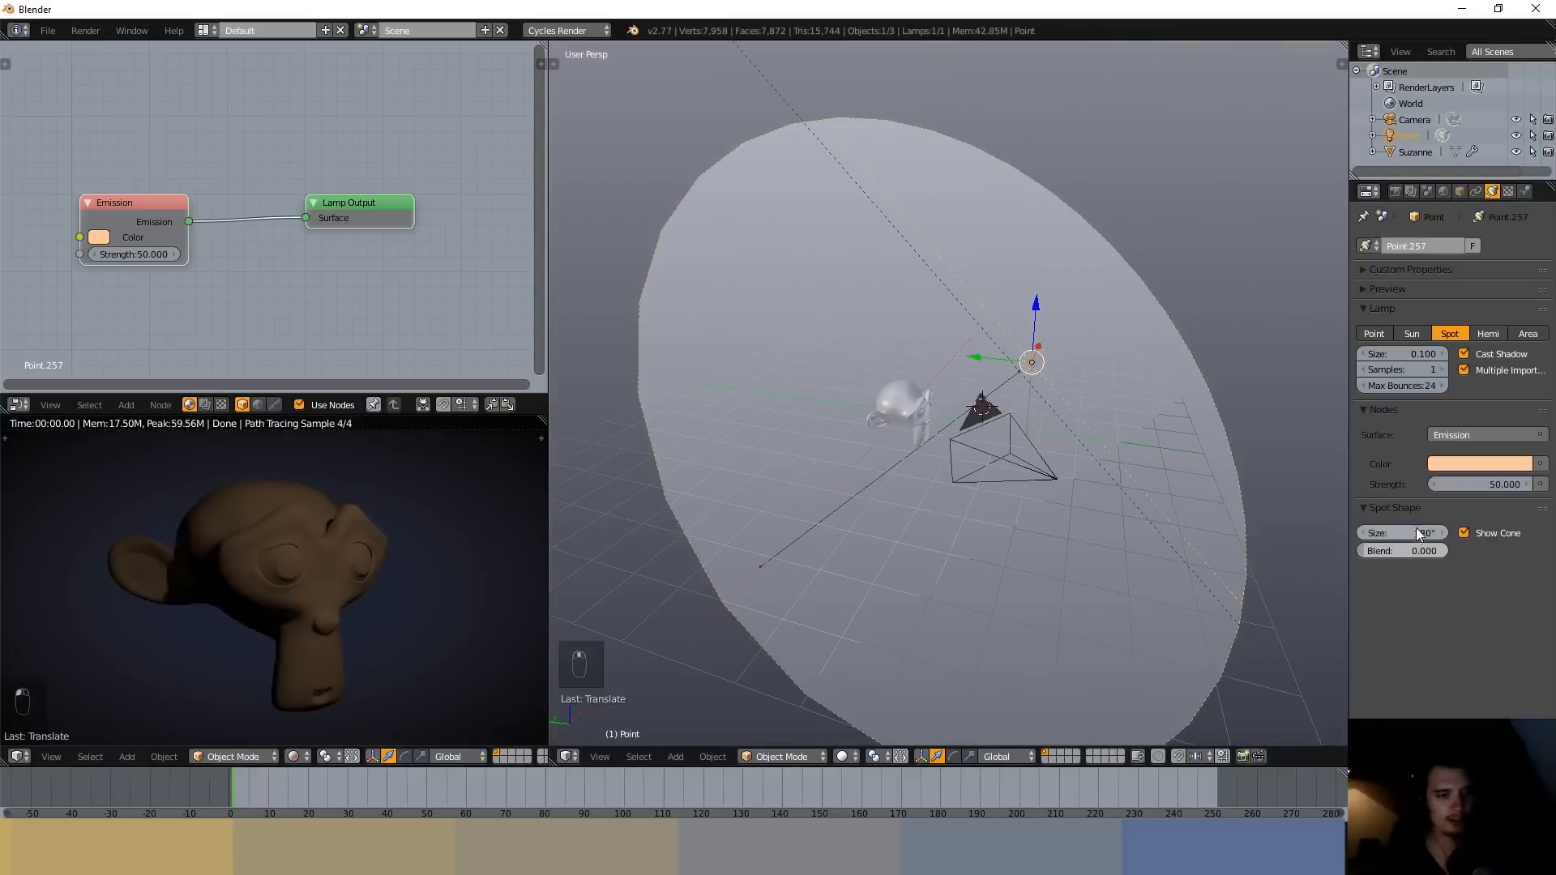
left_click_drag(1417, 532, 1346, 532)
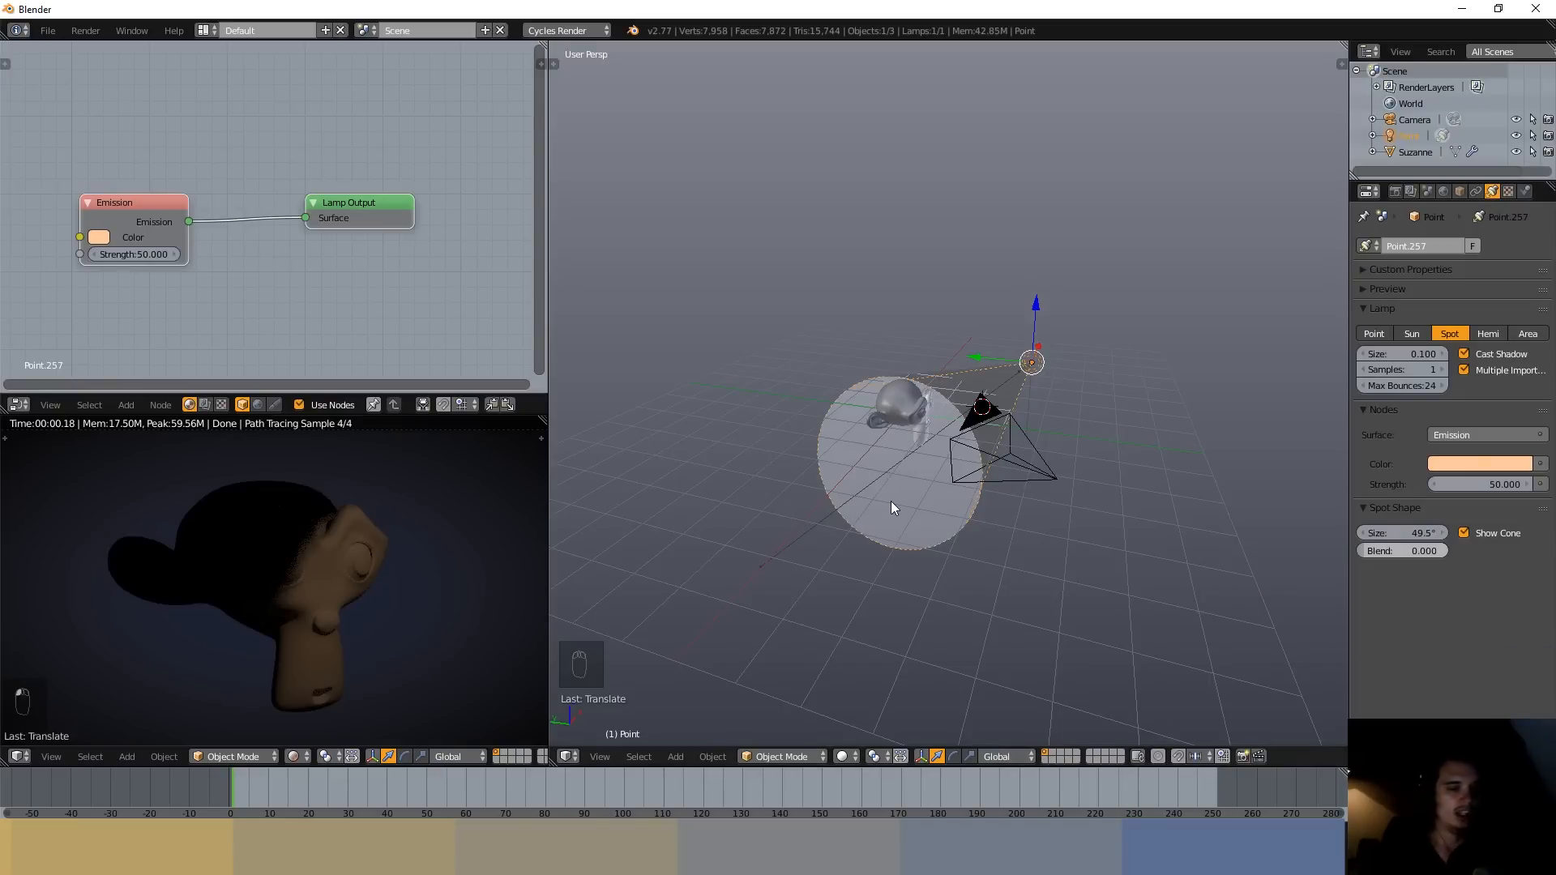
middle_click_drag(1096, 496, 1011, 487)
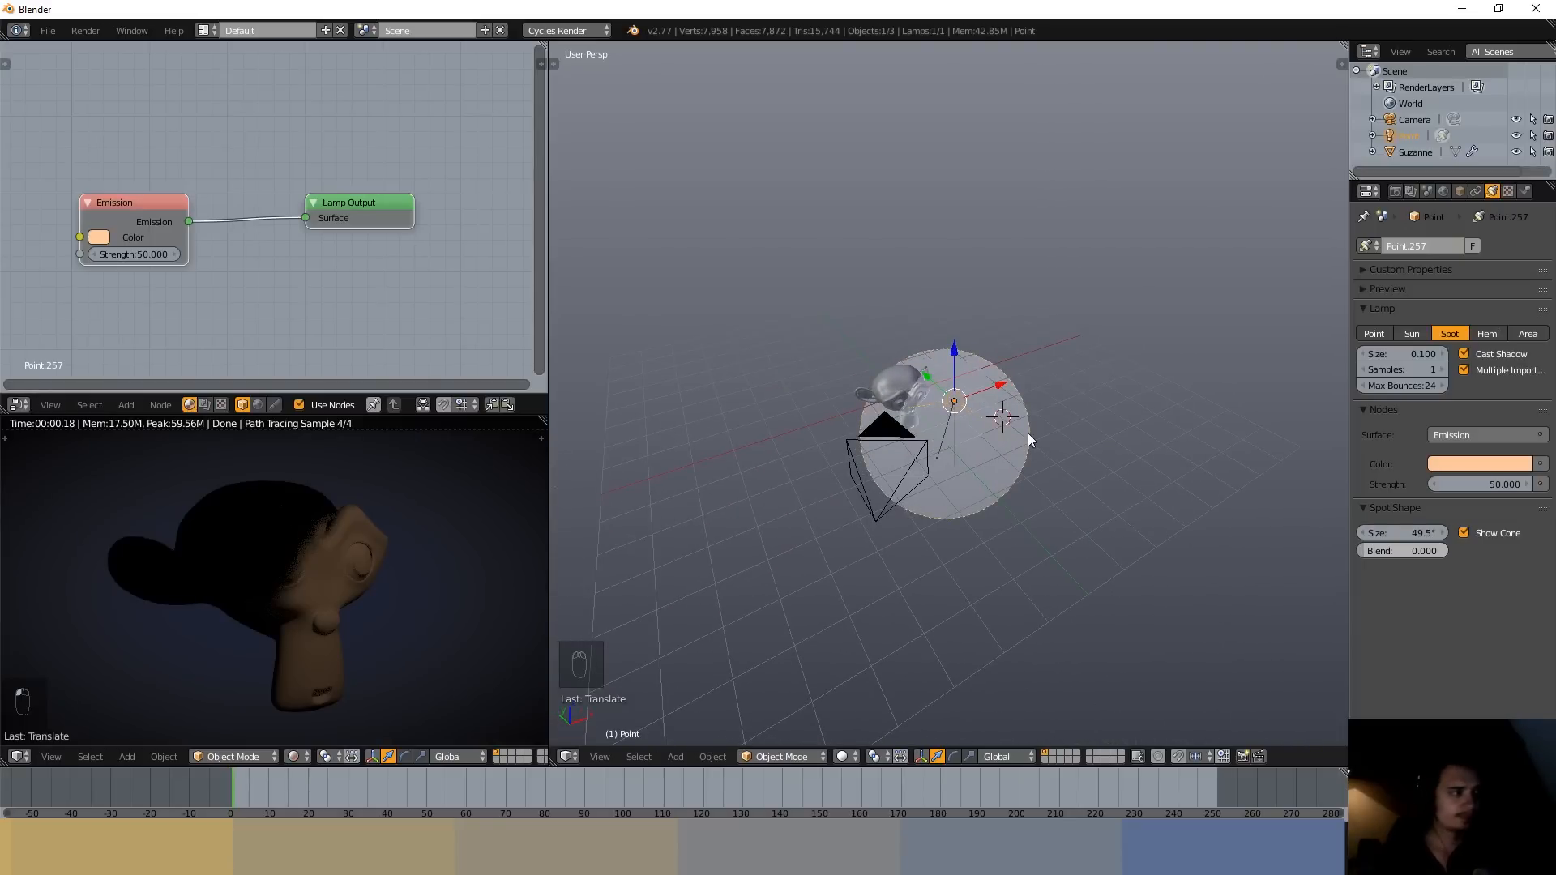
- Rotate and move the spot lamp so its cone covers the whole monkey head
key("r")
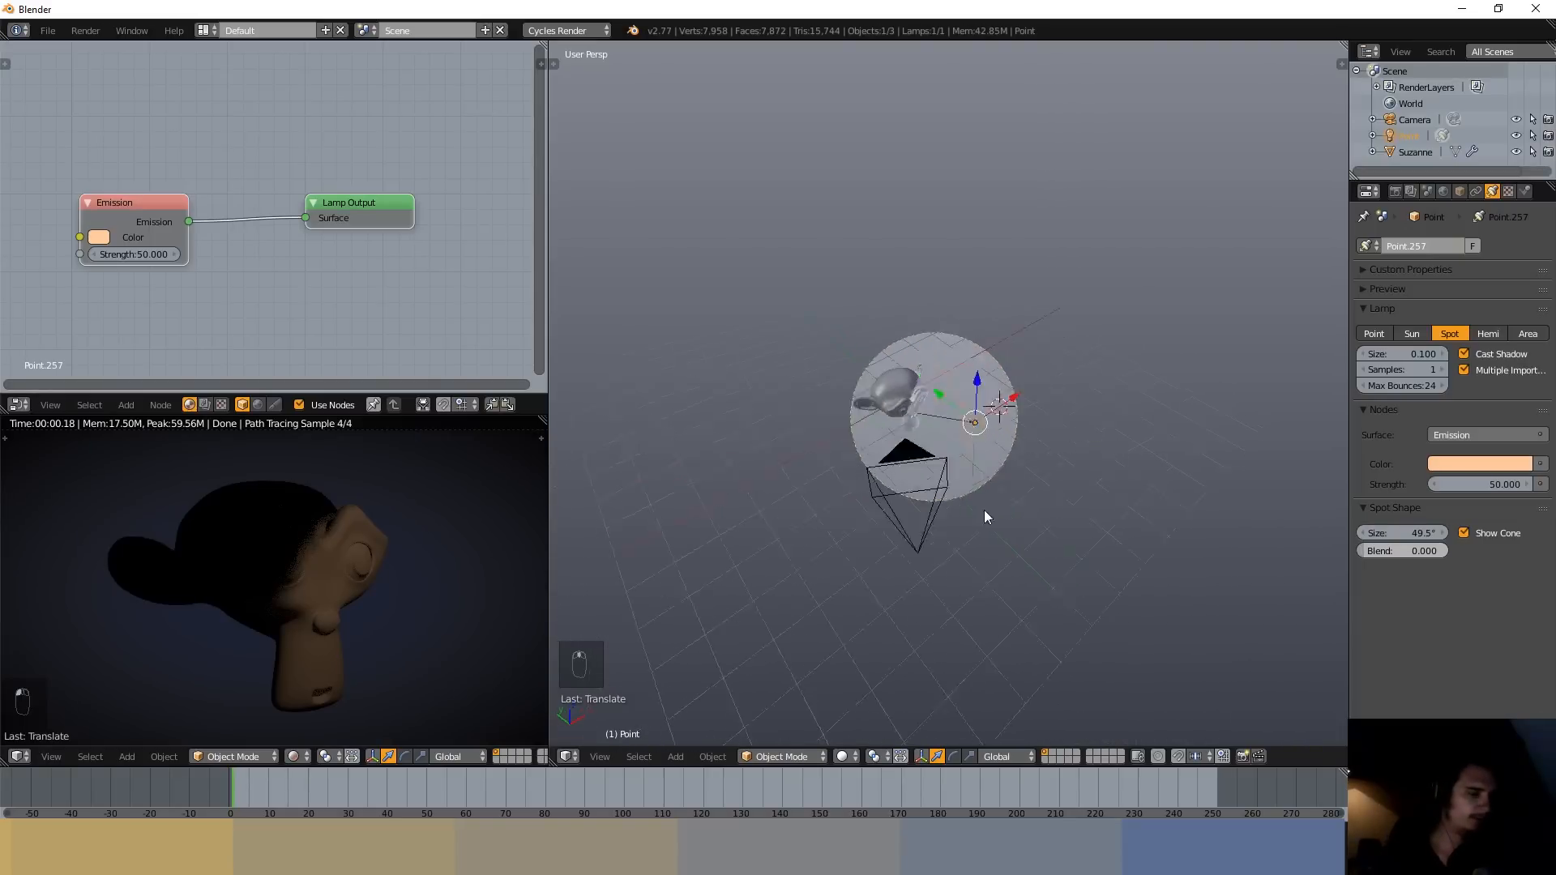
left_click(1132, 495)
key("g")
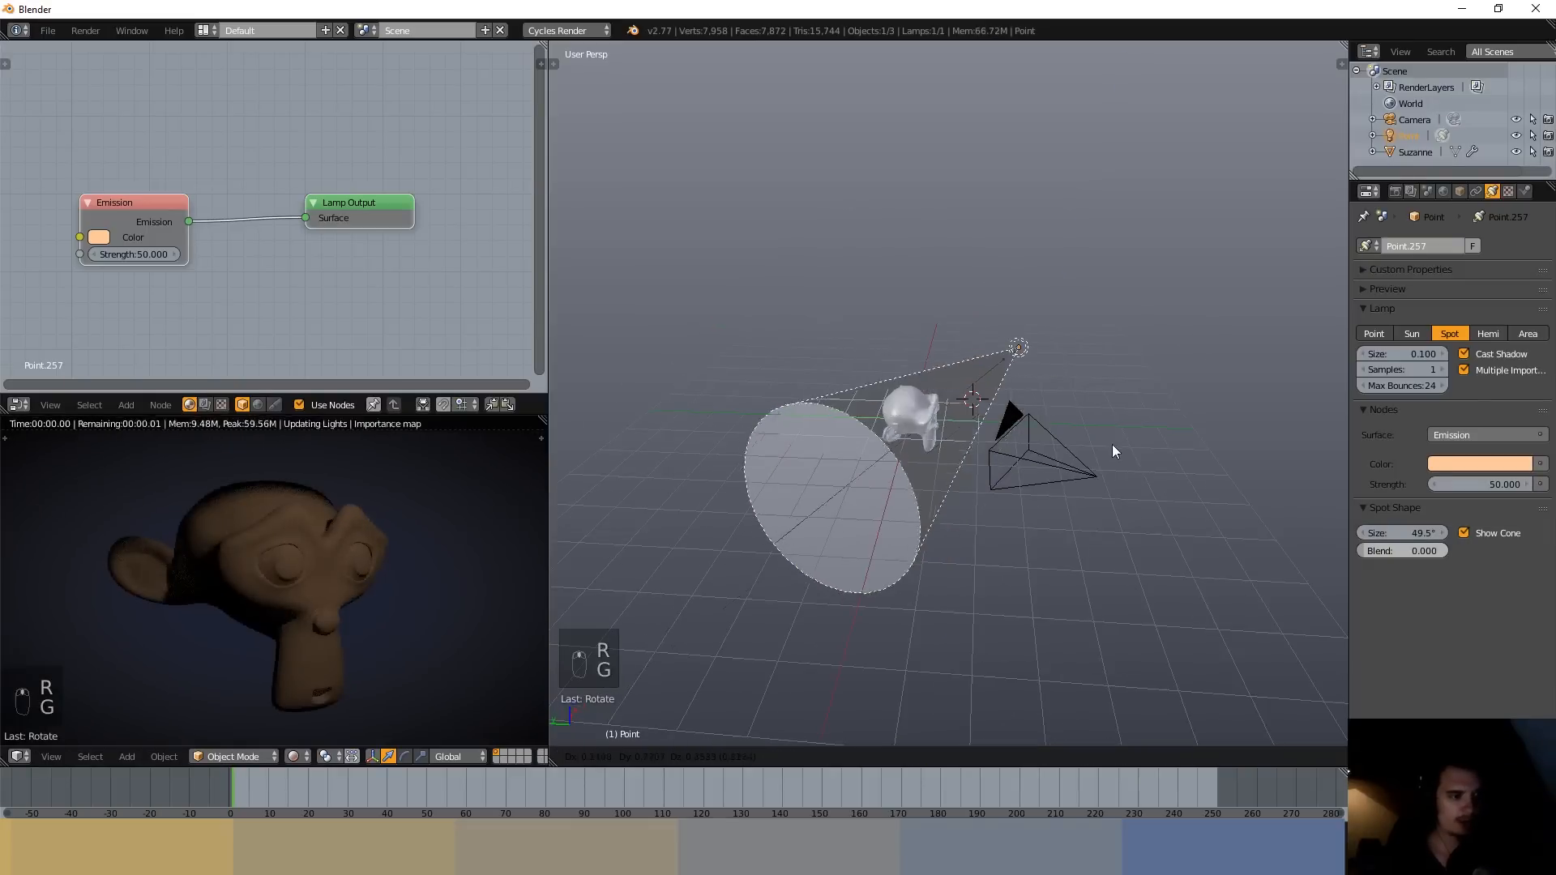
left_click(1112, 443)
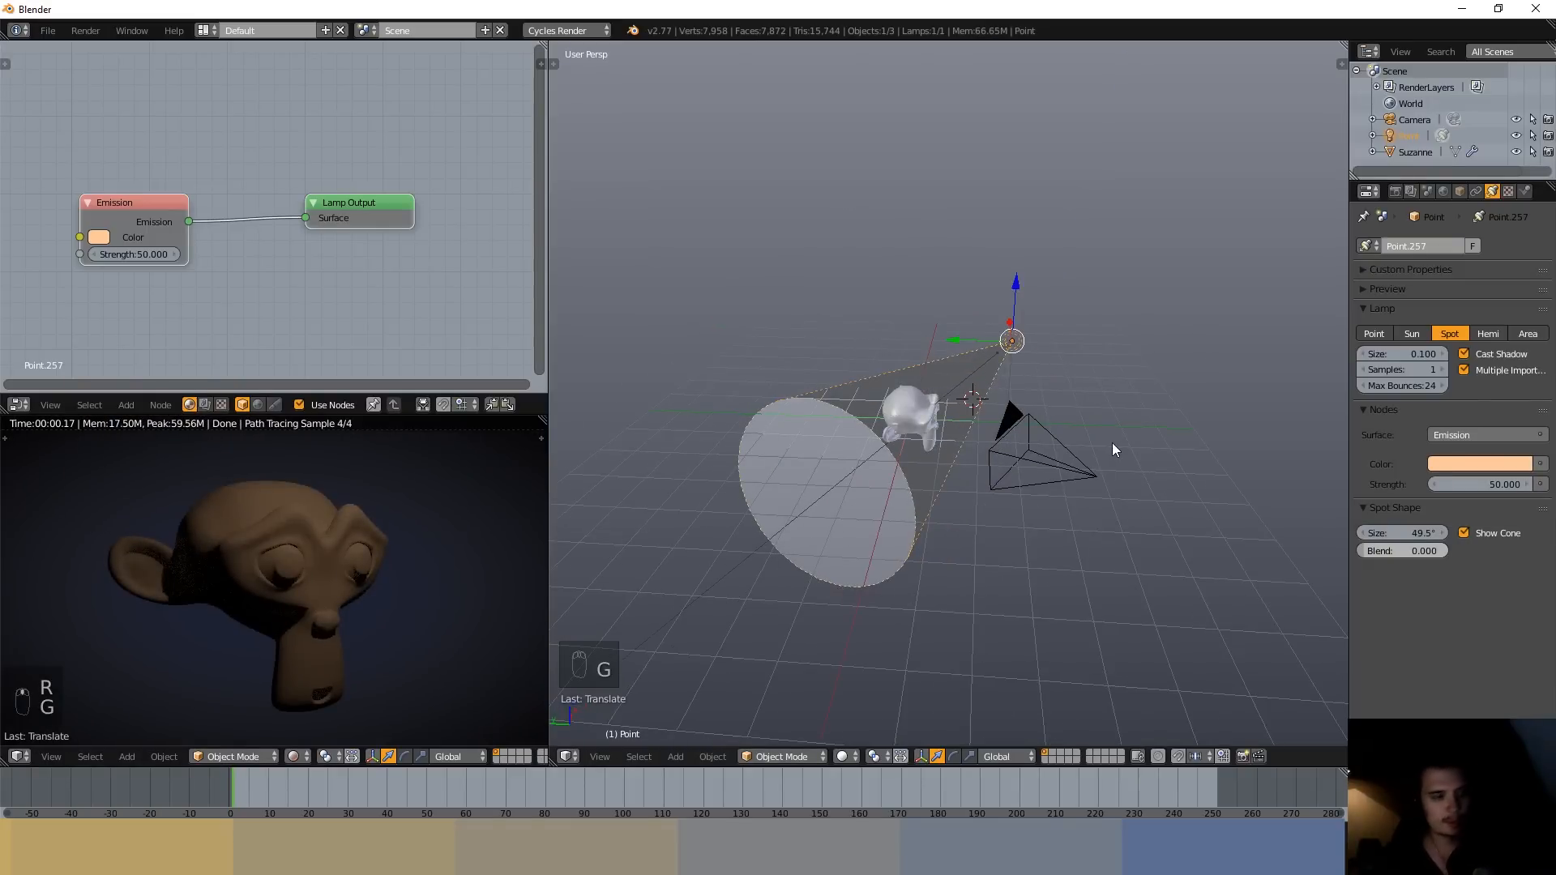
- Compare the lamp as Point against Spot, then reposition the spot lamp close to the monkey head
left_click(1375, 334)
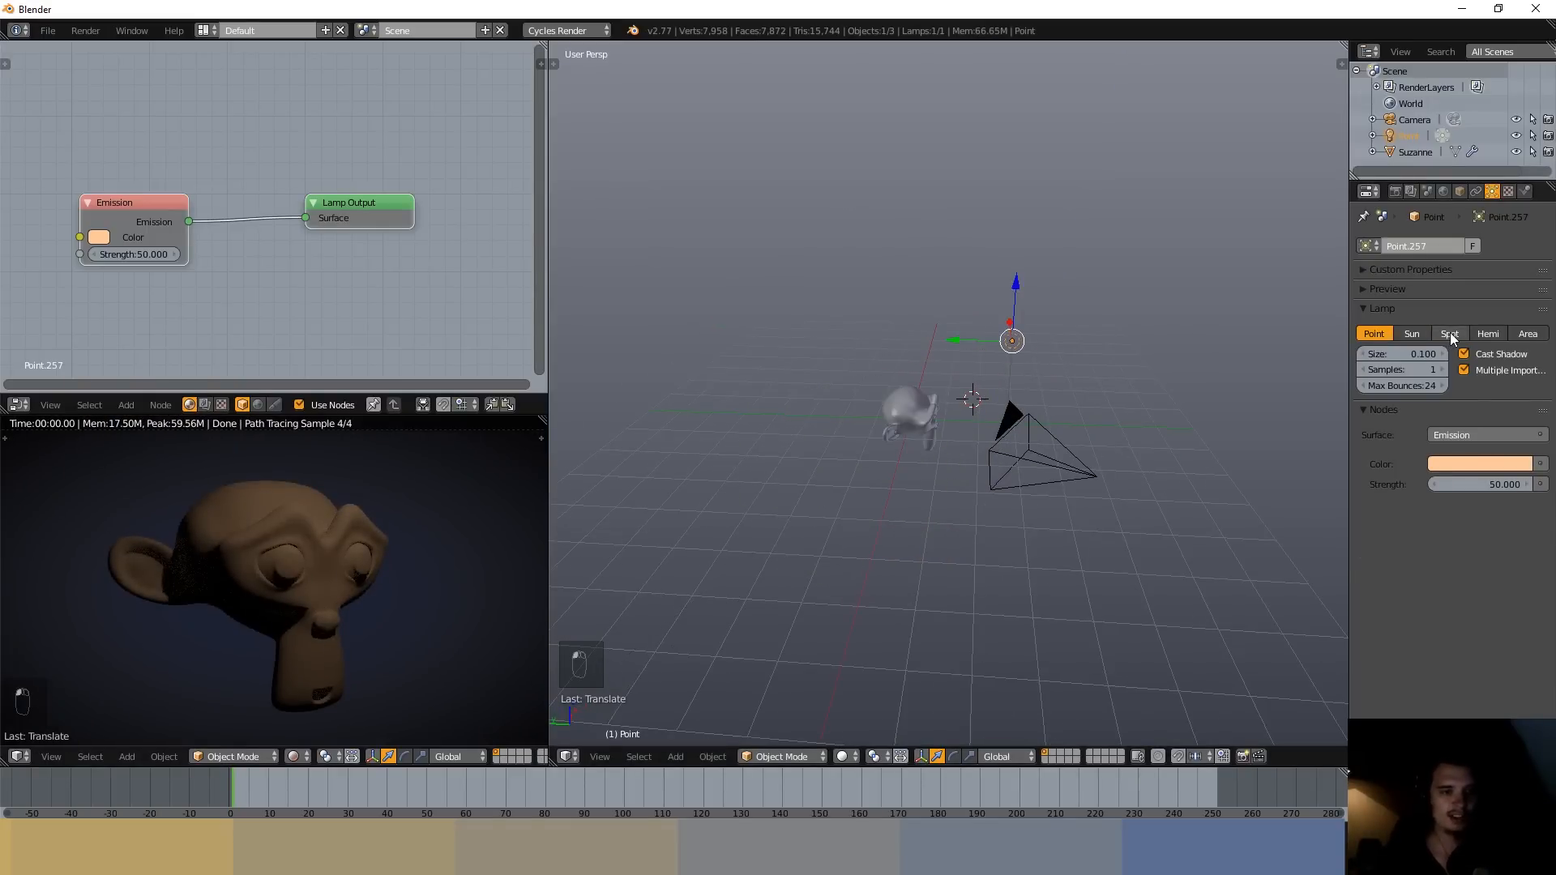
left_click(1451, 334)
key("g")
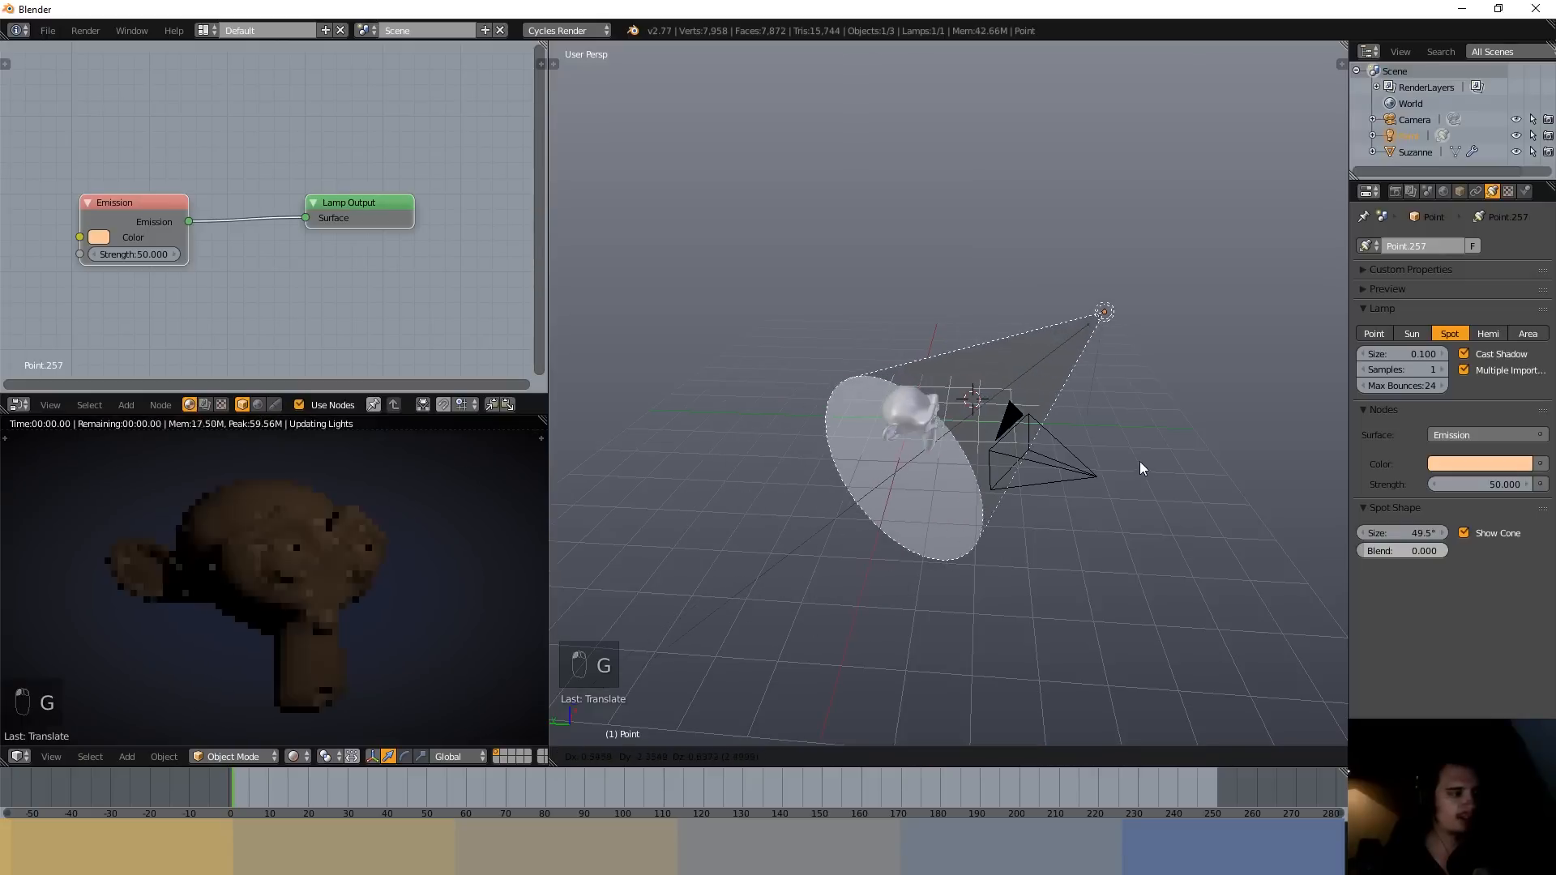
left_click(1018, 535)
- Move the spot lamp several times around the monkey head, finishing high up behind the camera
middle_click_drag(1018, 535, 1074, 496)
key("g")
left_click(976, 524)
key("g")
left_click(1076, 496)
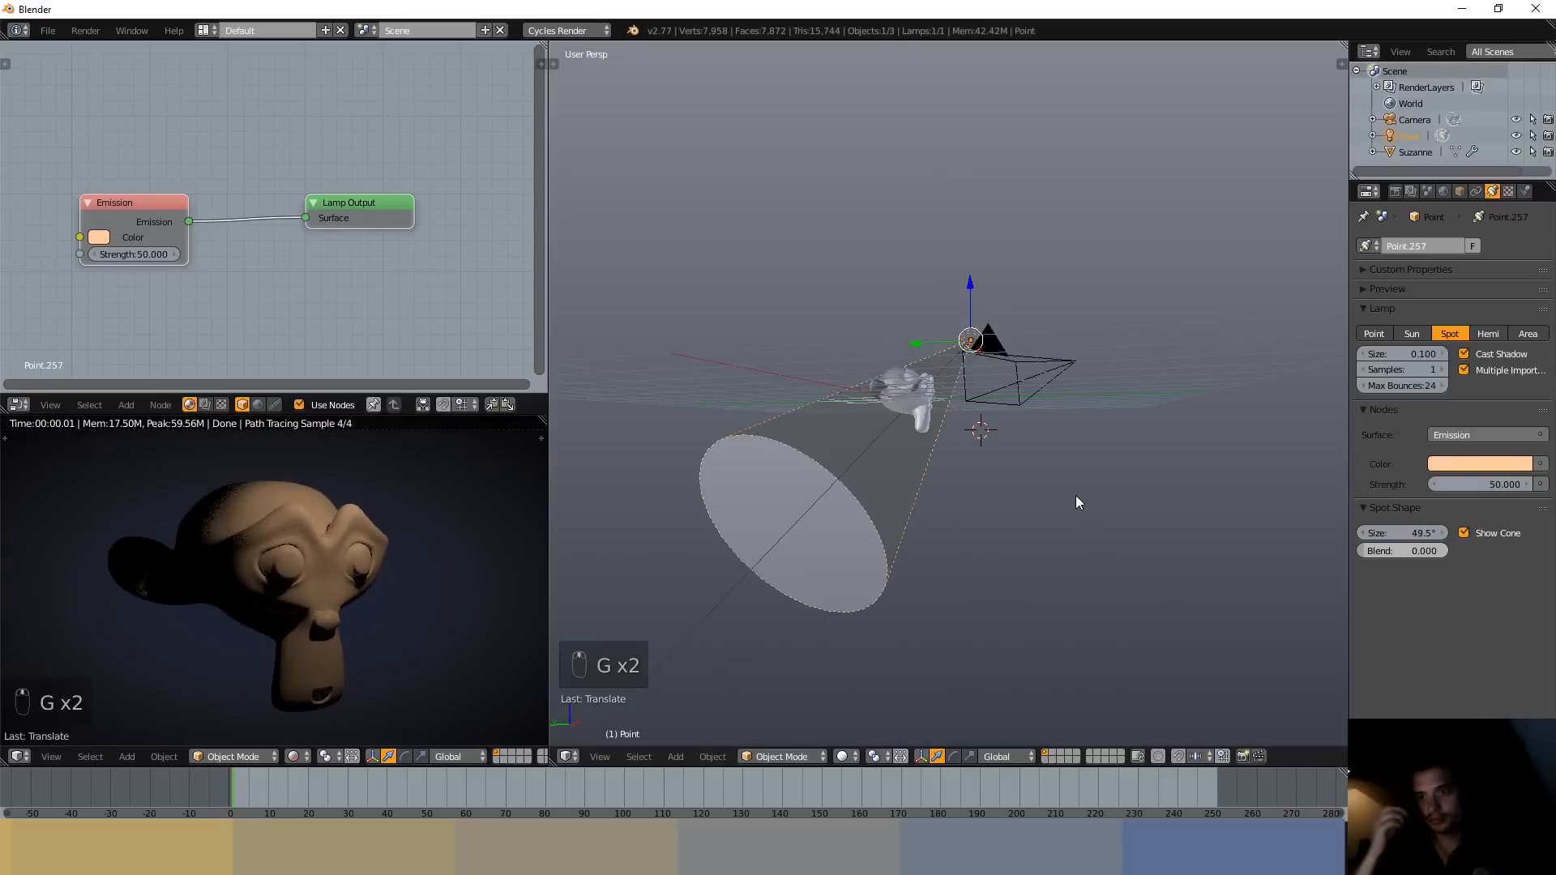
key("g")
left_click(1174, 441)
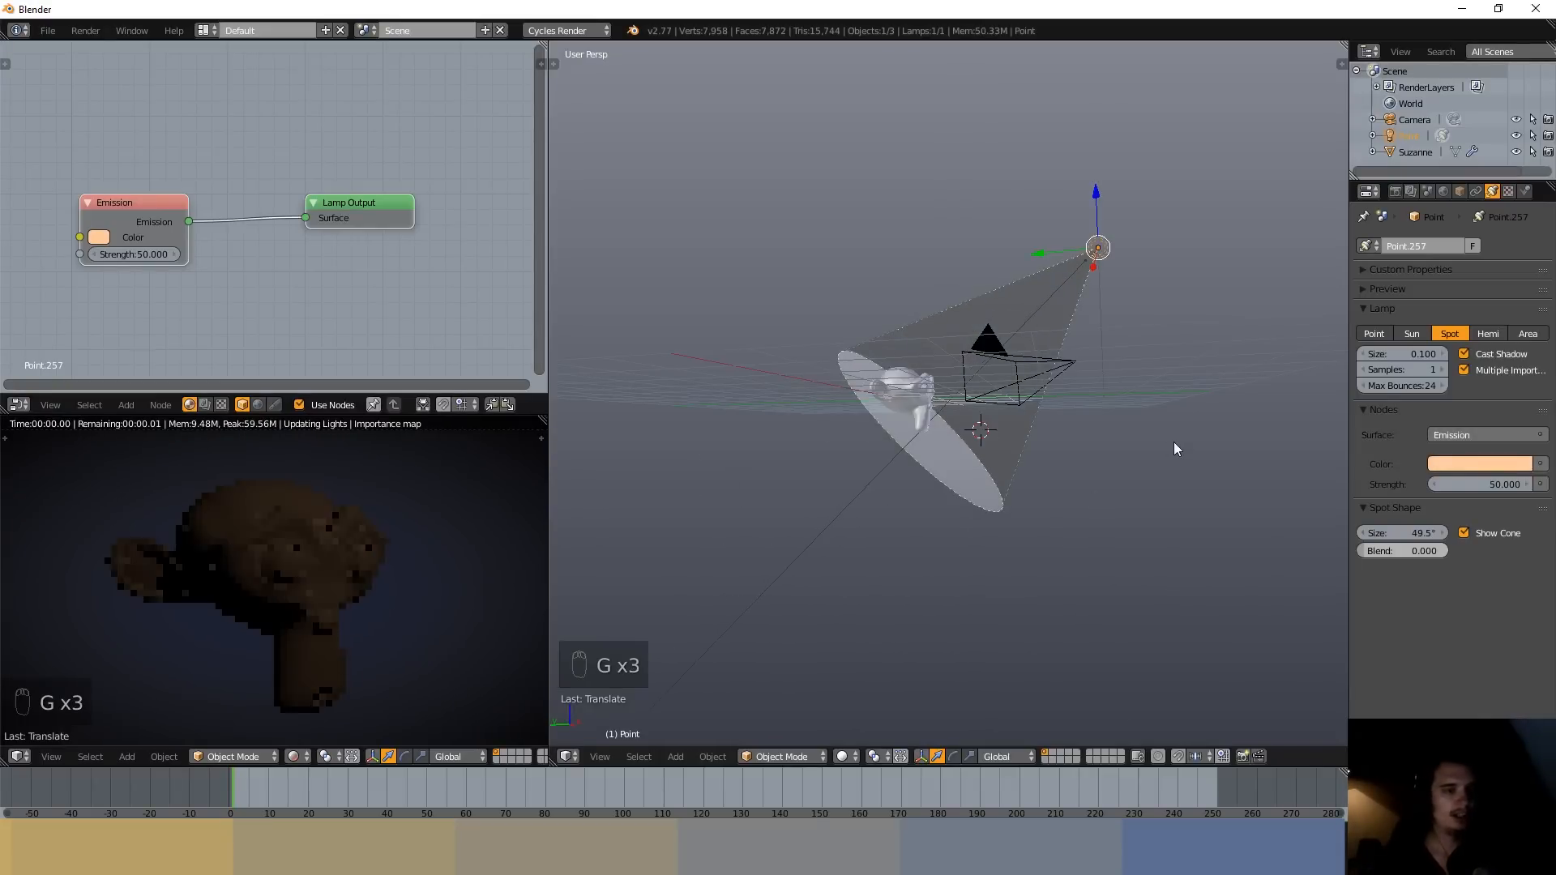
- Change the lamp to Point, move it down to just above the camera, and switch it back to Spot for comparison
left_click(1374, 333)
middle_click_drag(1198, 402, 1179, 451)
key("g")
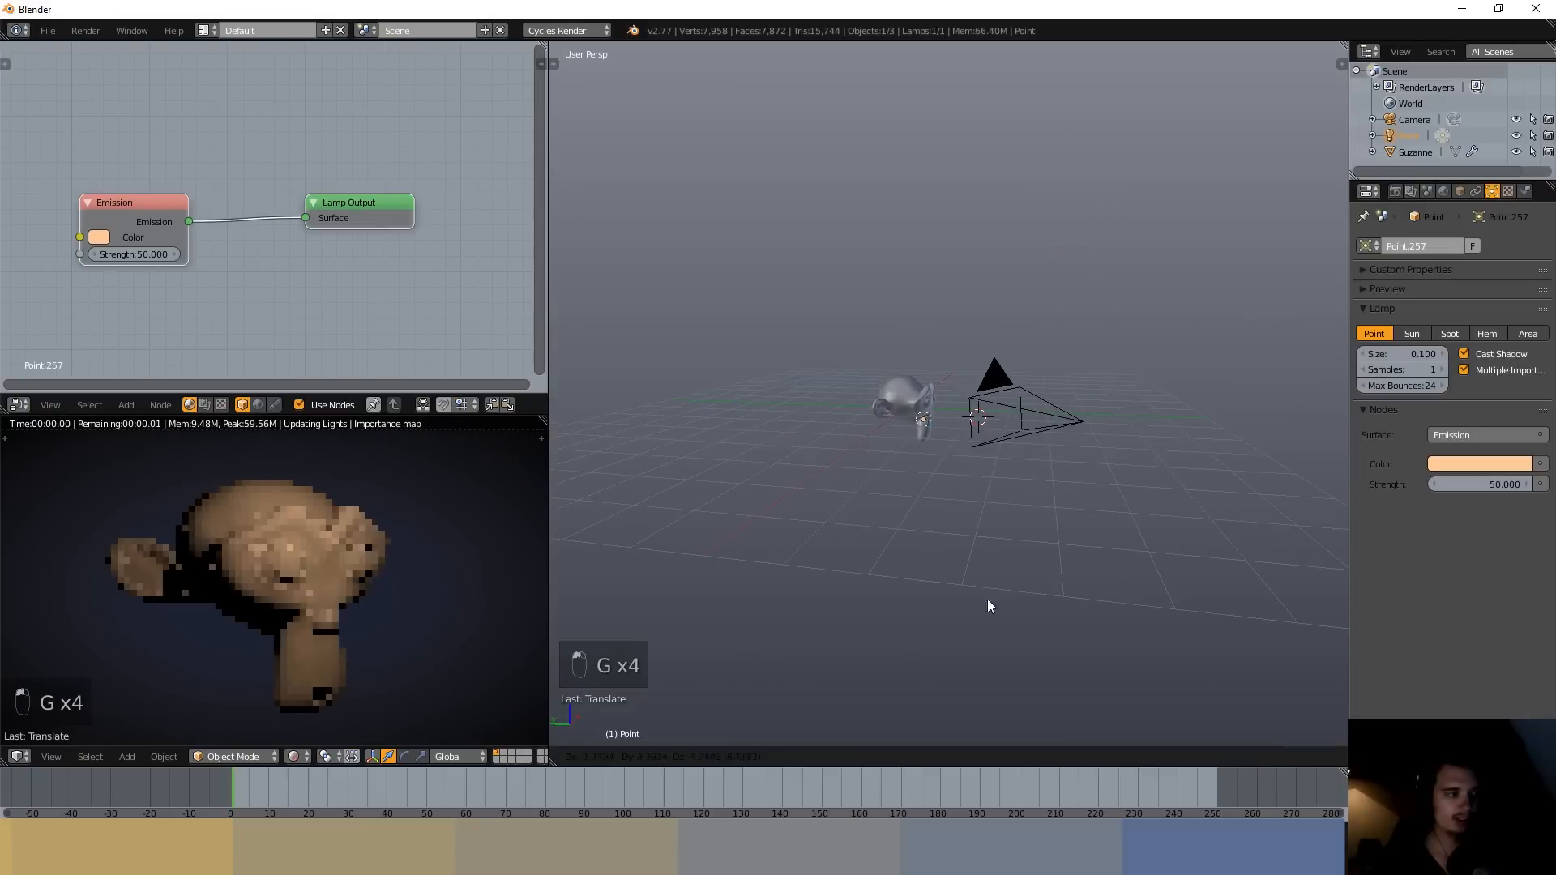
left_click(1102, 551)
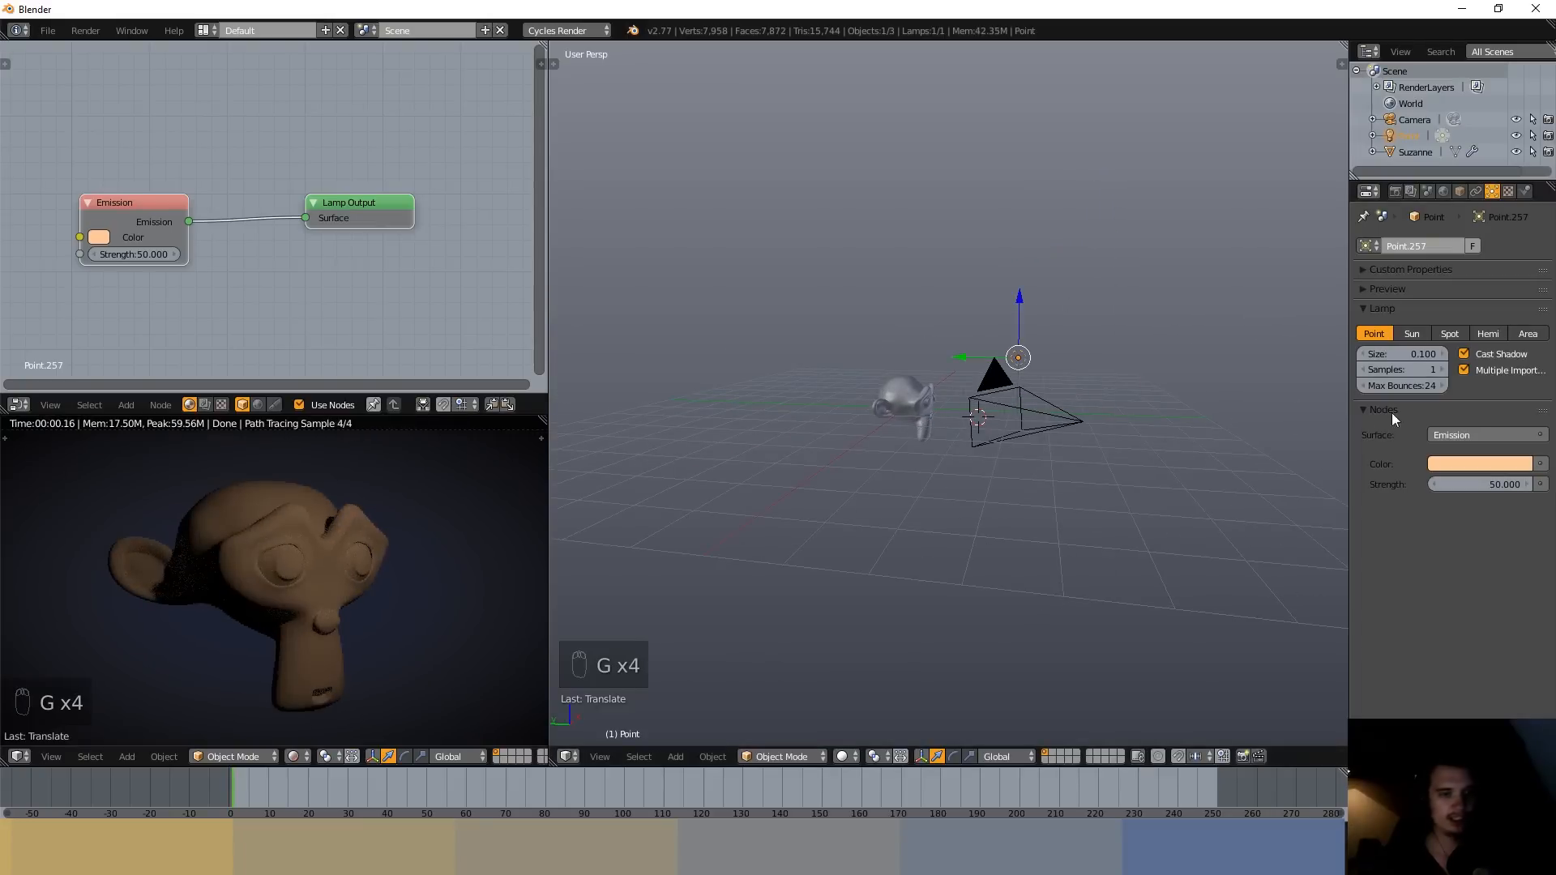
left_click(1450, 333)
middle_click_drag(1190, 497, 1087, 550)
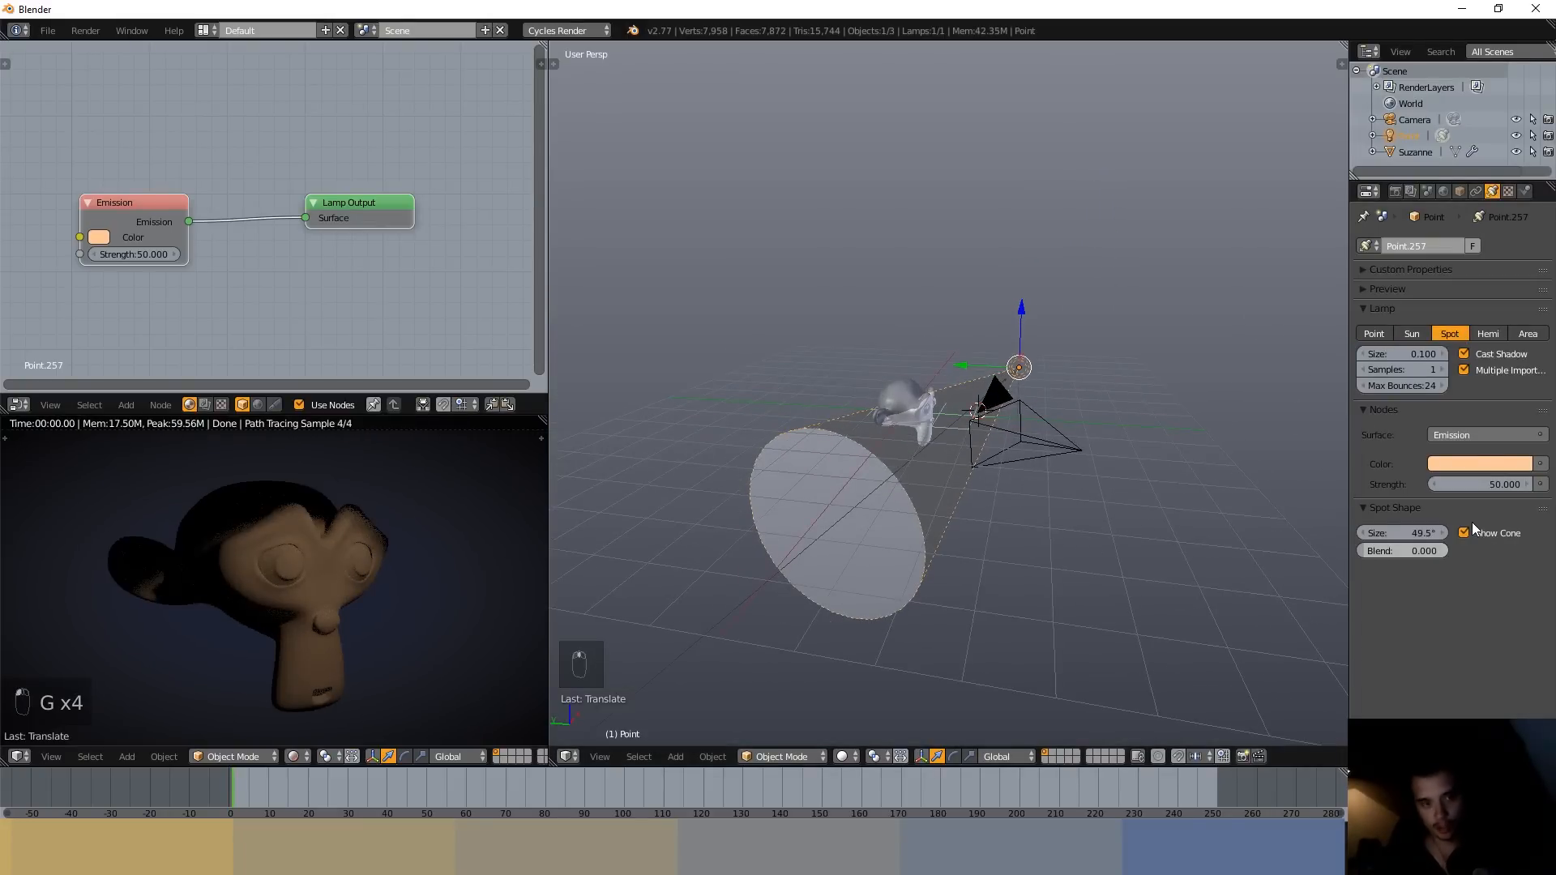
- Change the lamp type to Sun, move it up above the camera, and set its emission strength to 1
left_click(1413, 333)
key("g")
left_click(1180, 426)
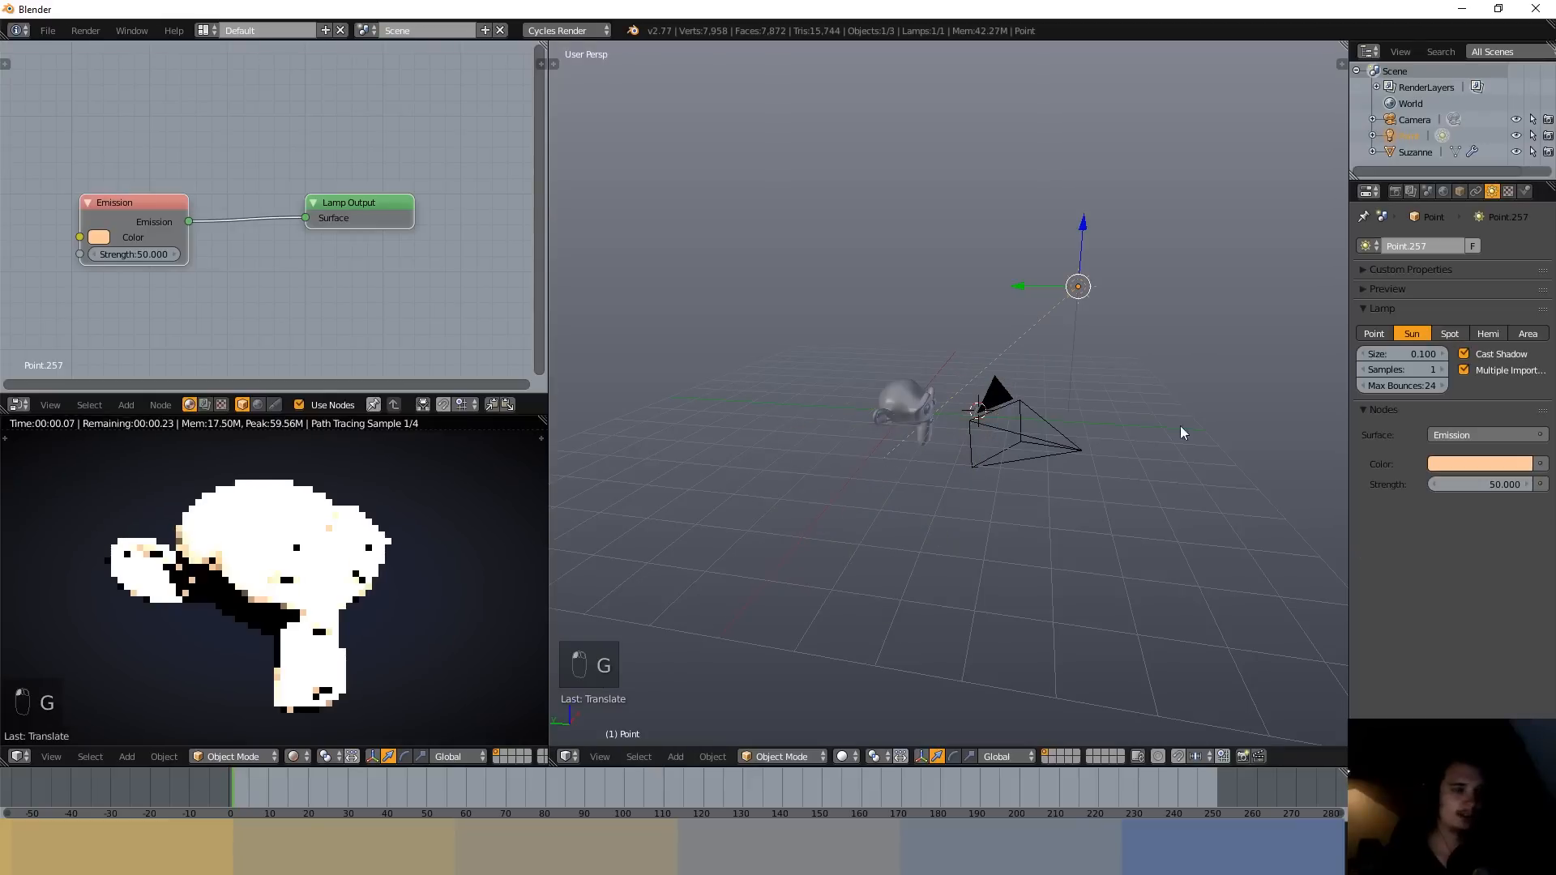
left_click(1471, 484)
type("1")
key("Return")
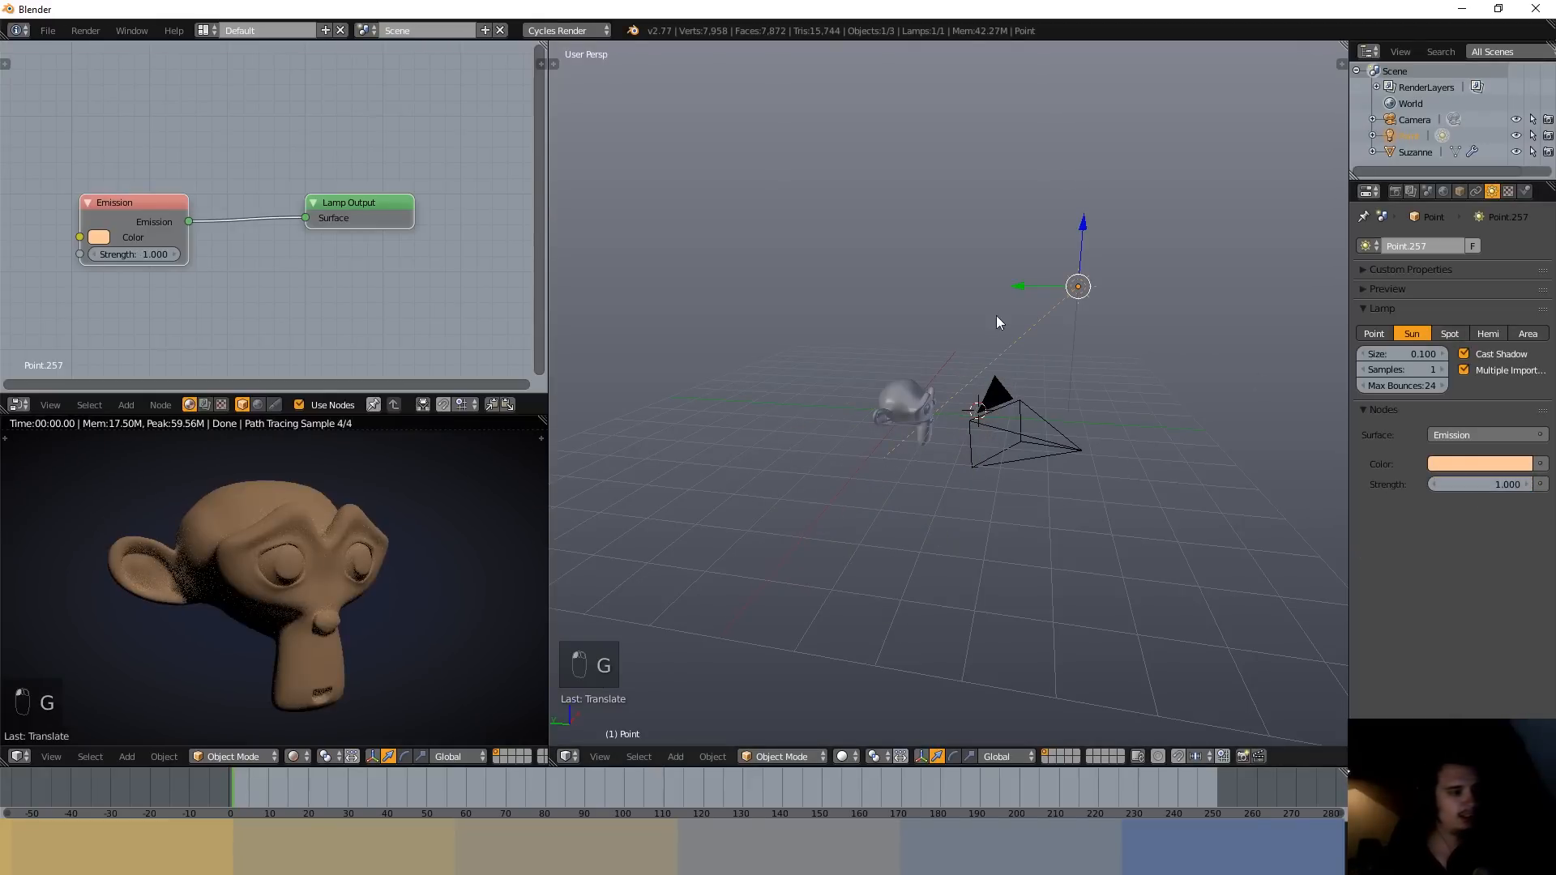
- Rotate the sun lamp away from the monkey head, move it down near the camera, and rotate it back to face the head
key("r")
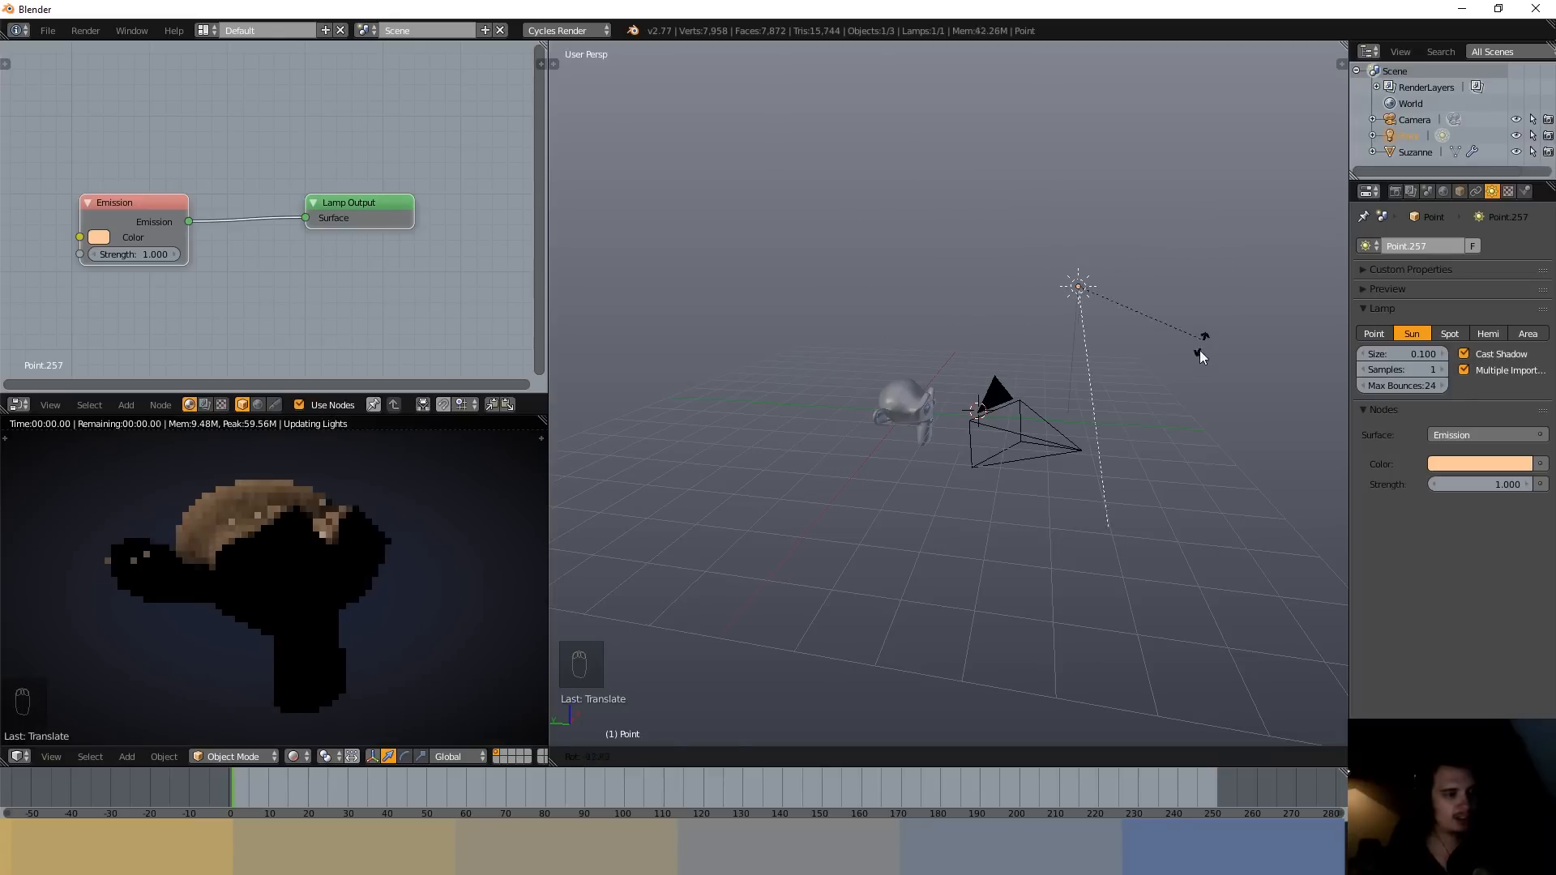
left_click(1199, 361)
key("g")
left_click(1094, 472)
key("r")
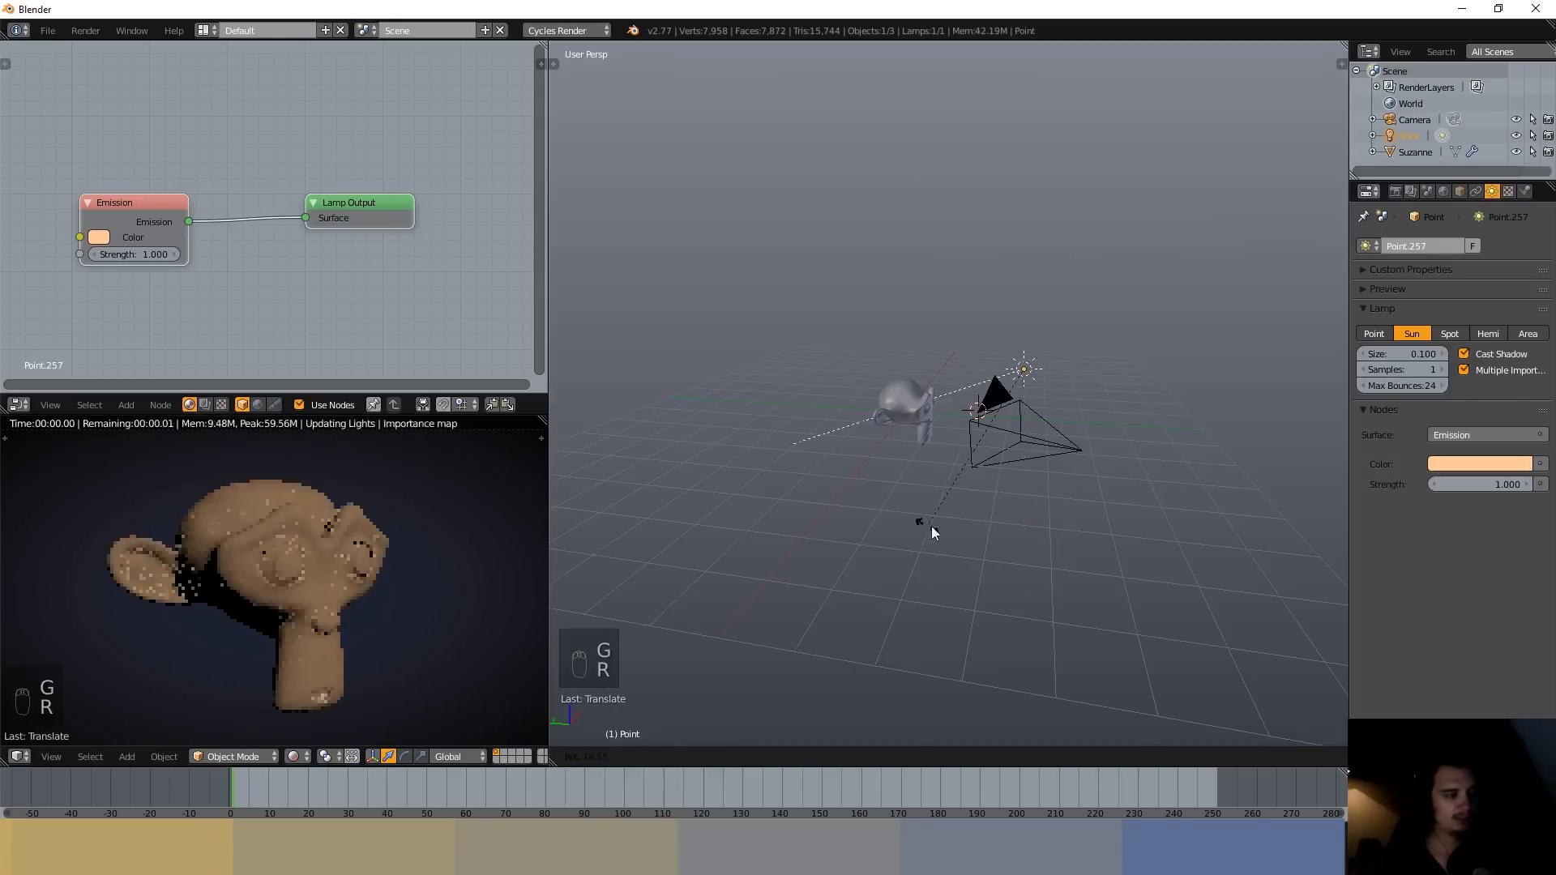
left_click(964, 531)
middle_click_drag(999, 533, 1053, 459)
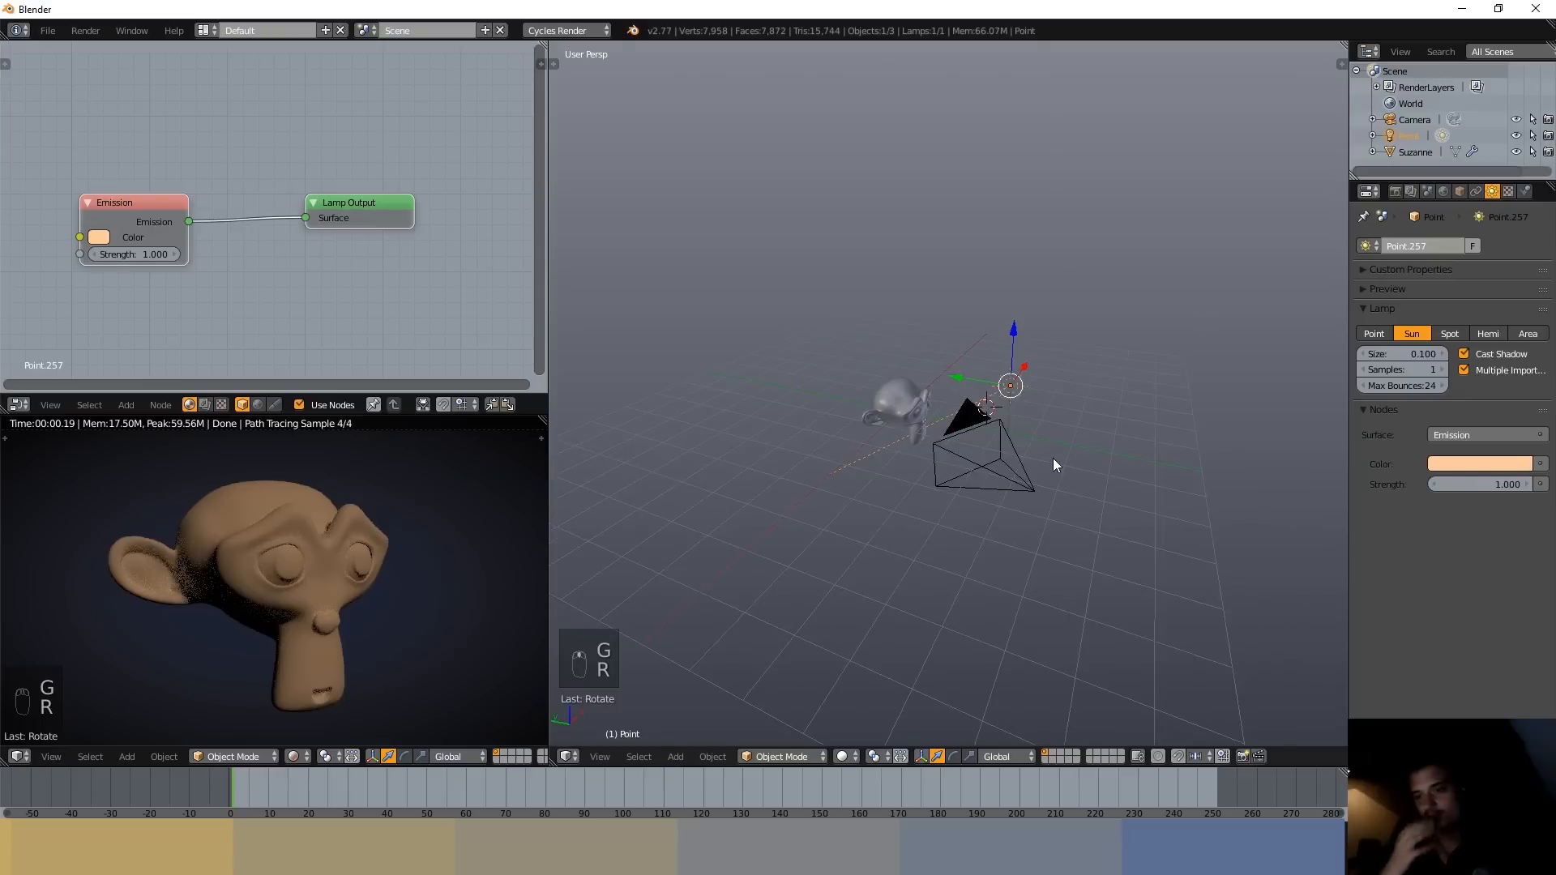